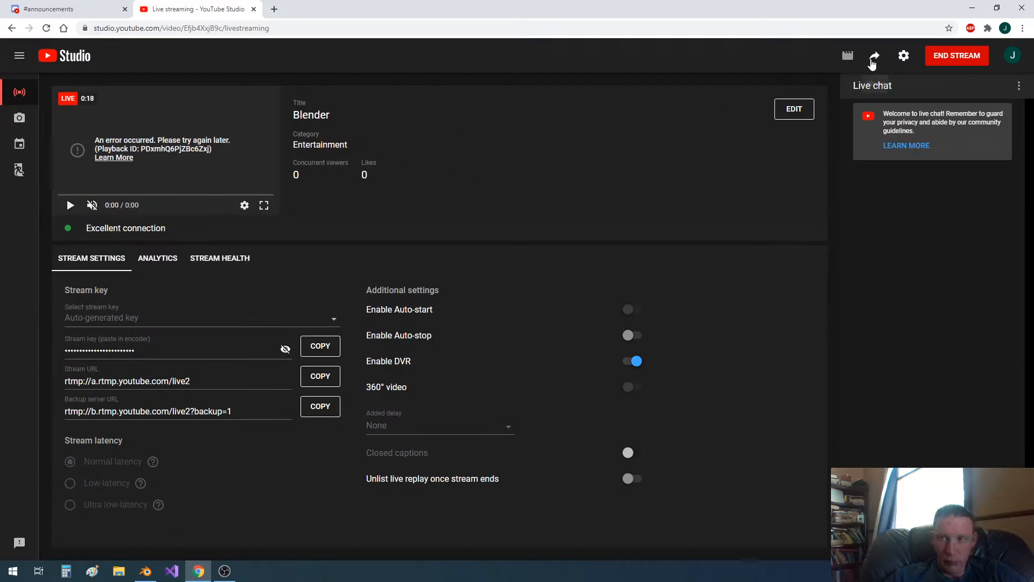
Review the stream's Details and Live Chat settings and the live chat options without changing anything.
left_click(911, 60)
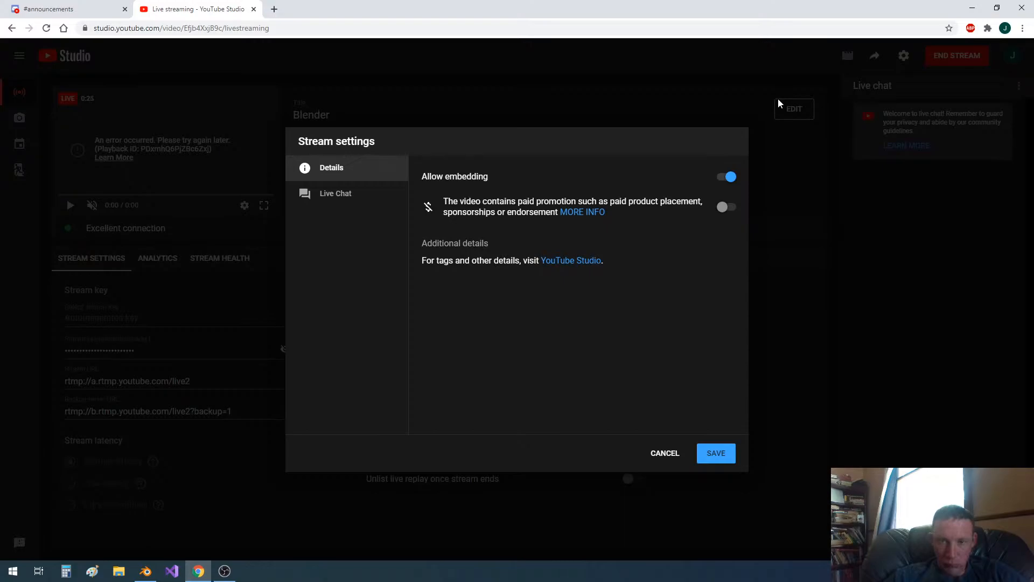
left_click(338, 191)
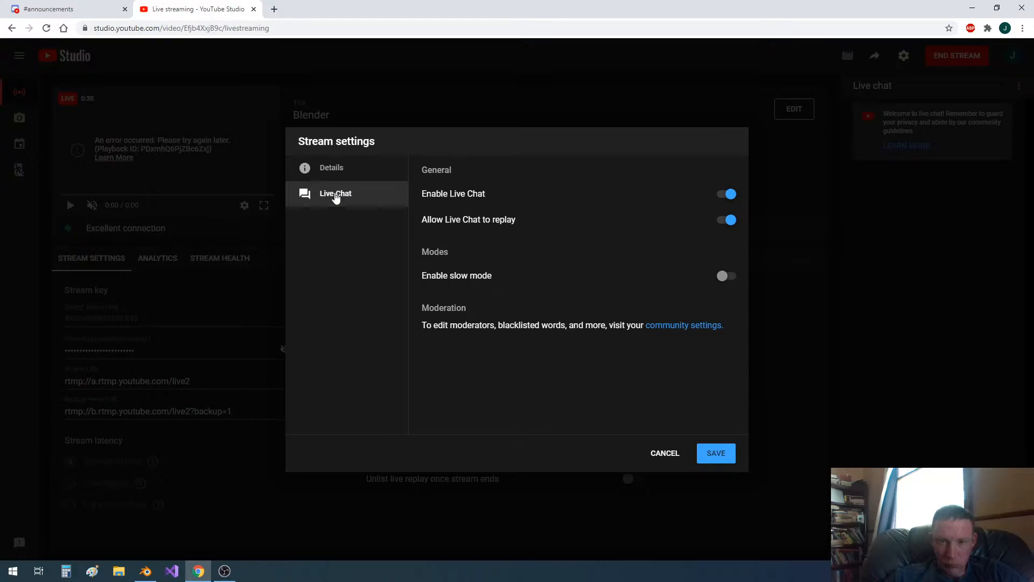
left_click(655, 452)
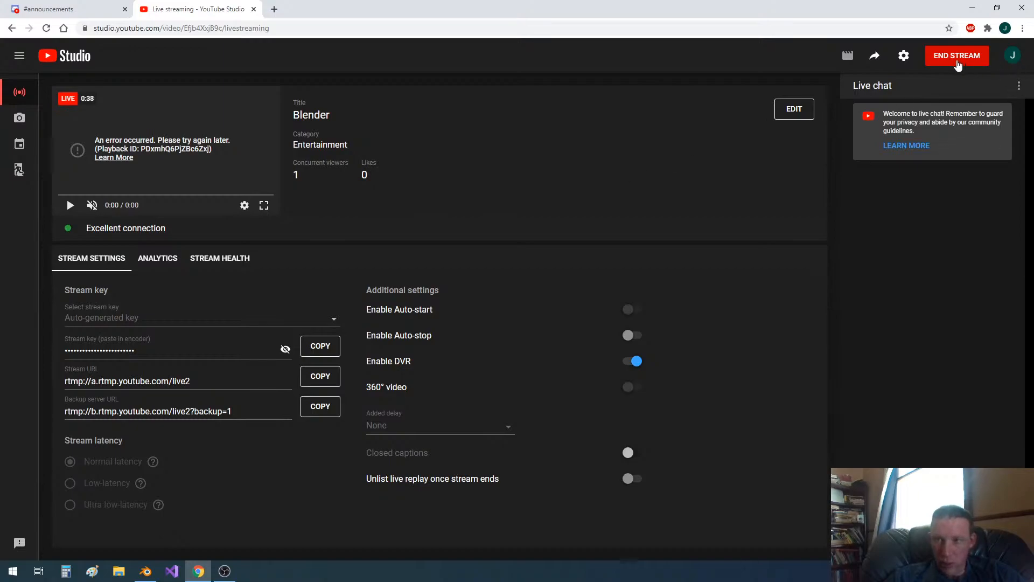
left_click(905, 56)
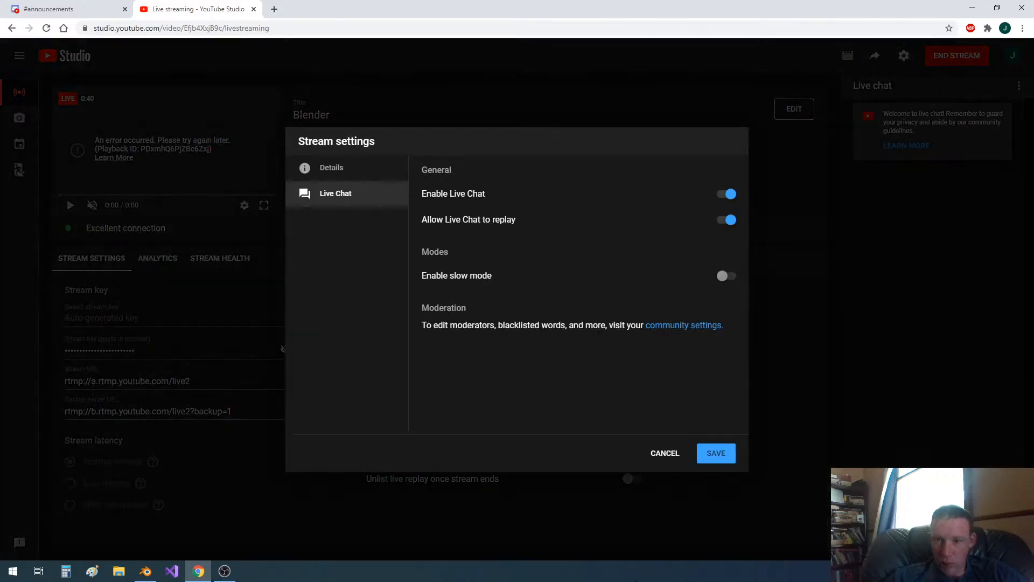
left_click(664, 454)
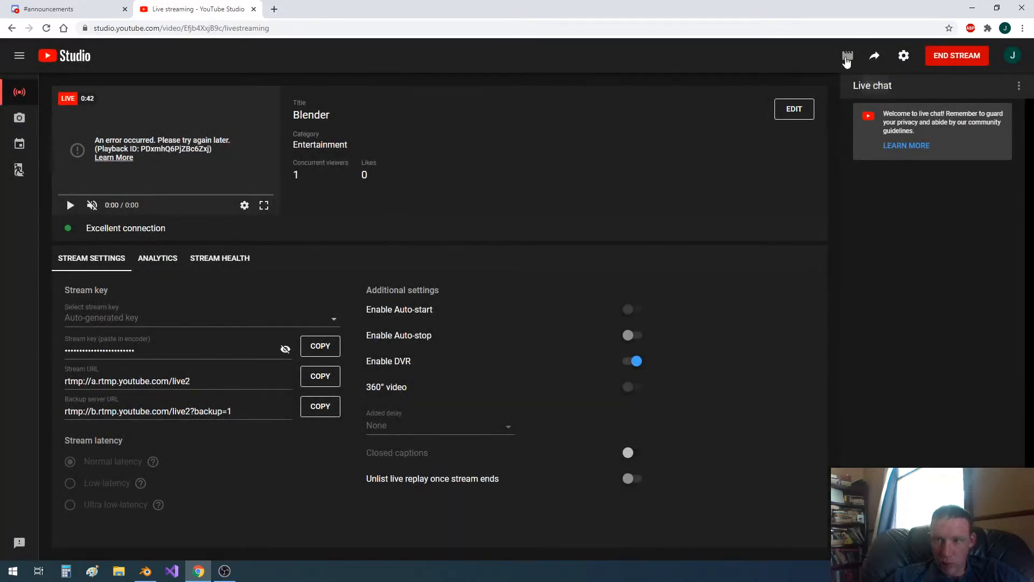
left_click(1019, 88)
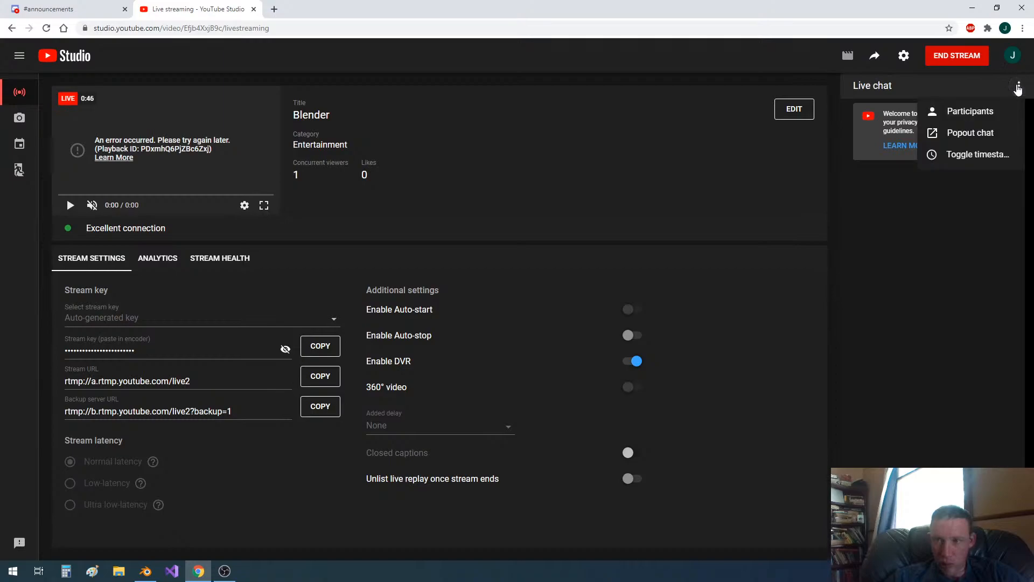
left_click(1019, 87)
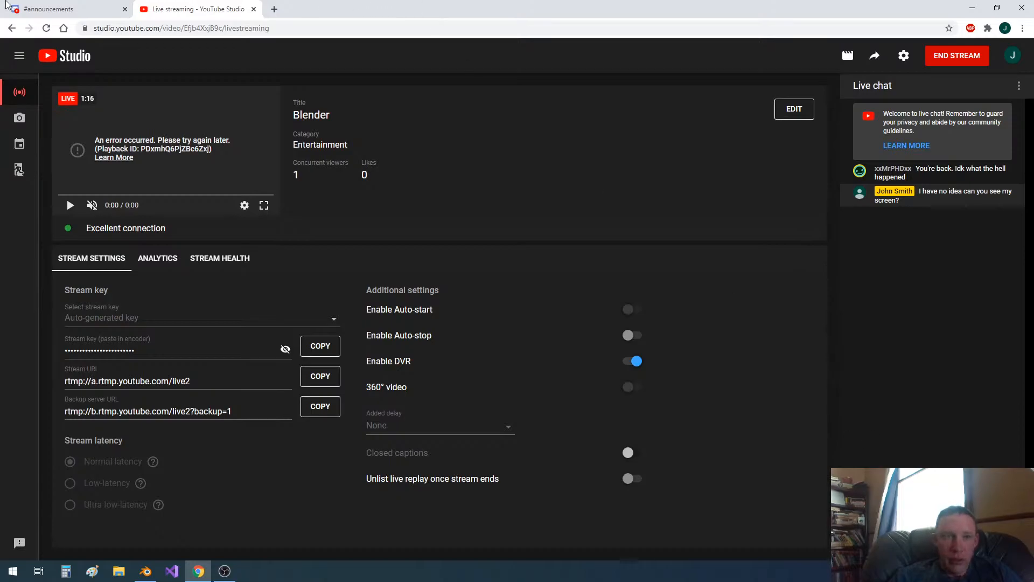
Switch to Discord, play the earlier Blender stream replay muted, and skip through it to the end on YouTube before closing it.
left_click(48, 8)
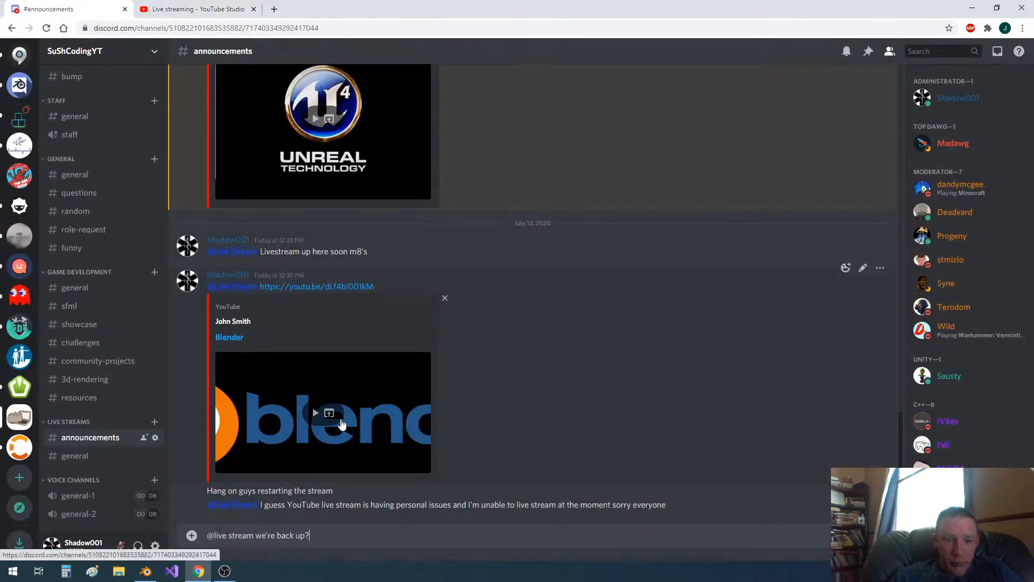
left_click(341, 420)
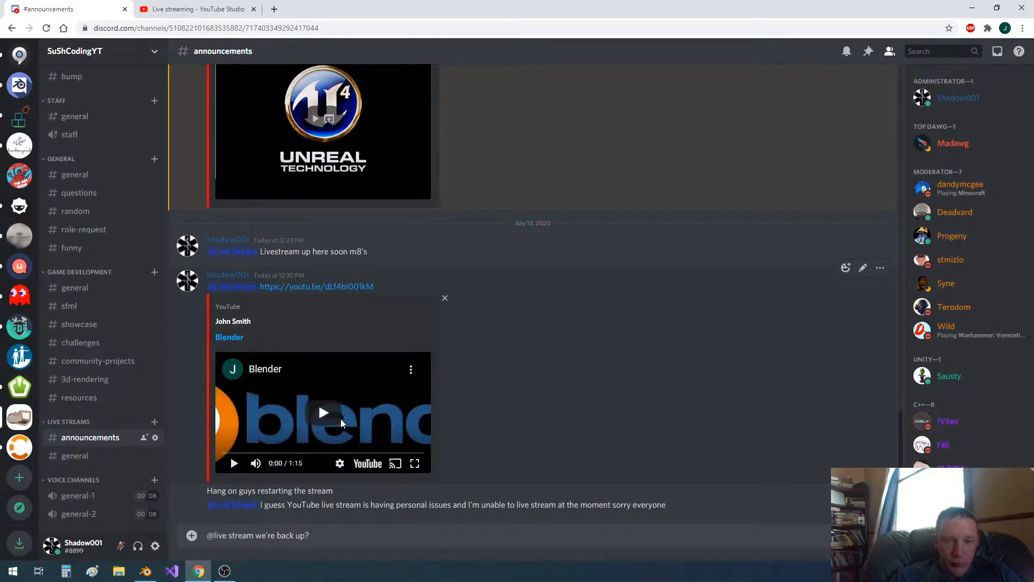
left_click(234, 464)
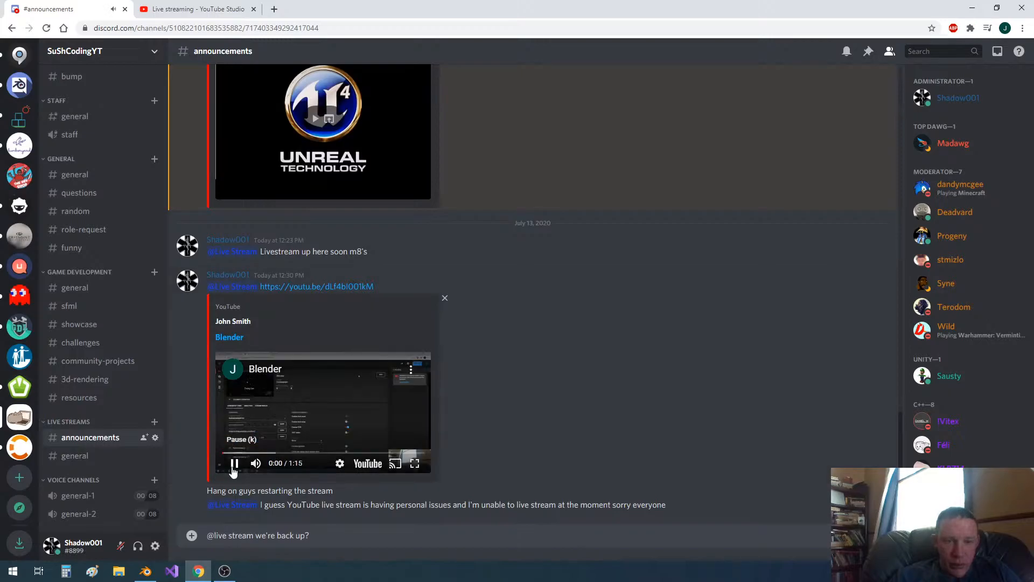
left_click(255, 463)
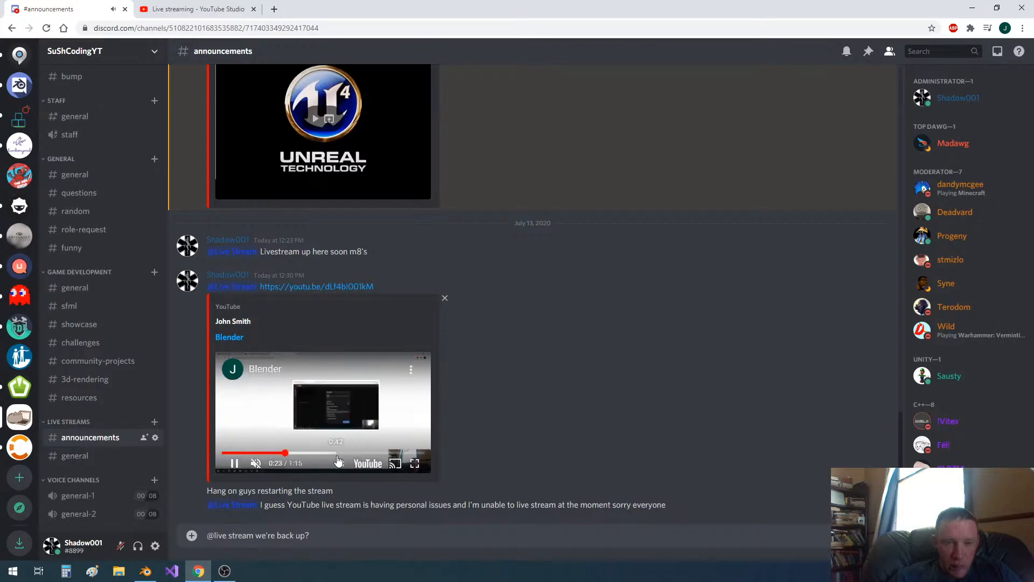
left_click(340, 455)
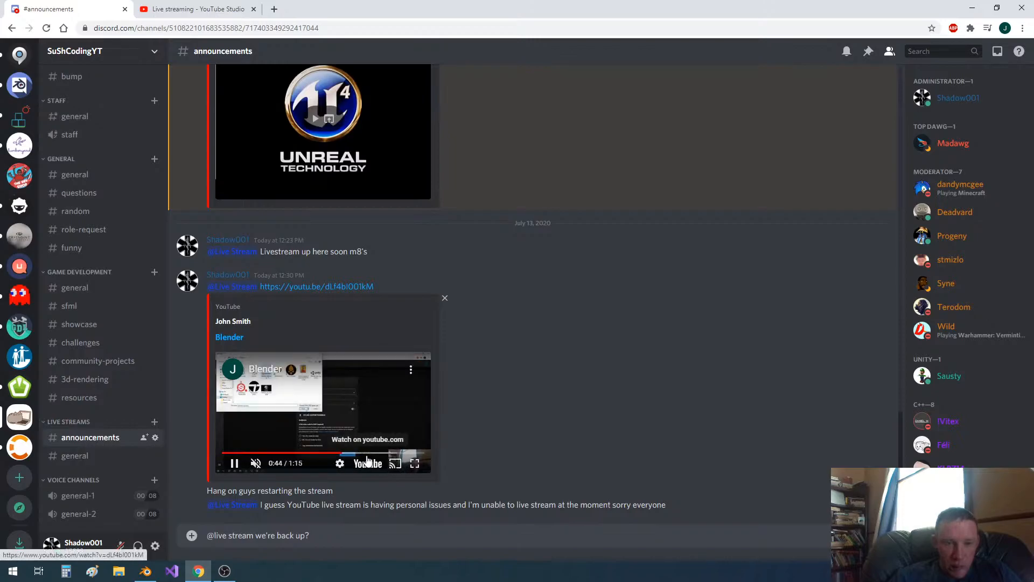
left_click(368, 463)
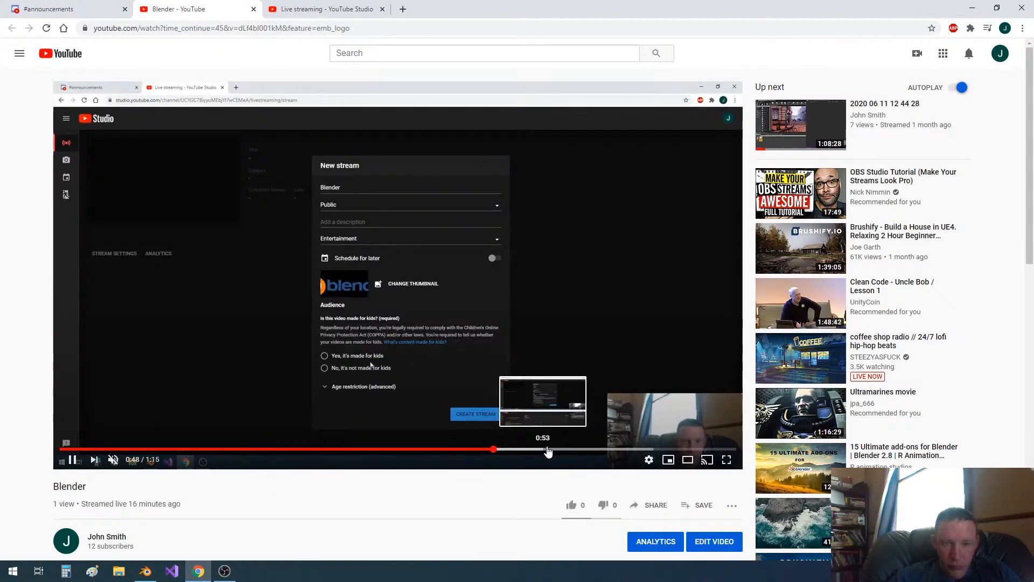
left_click(544, 449)
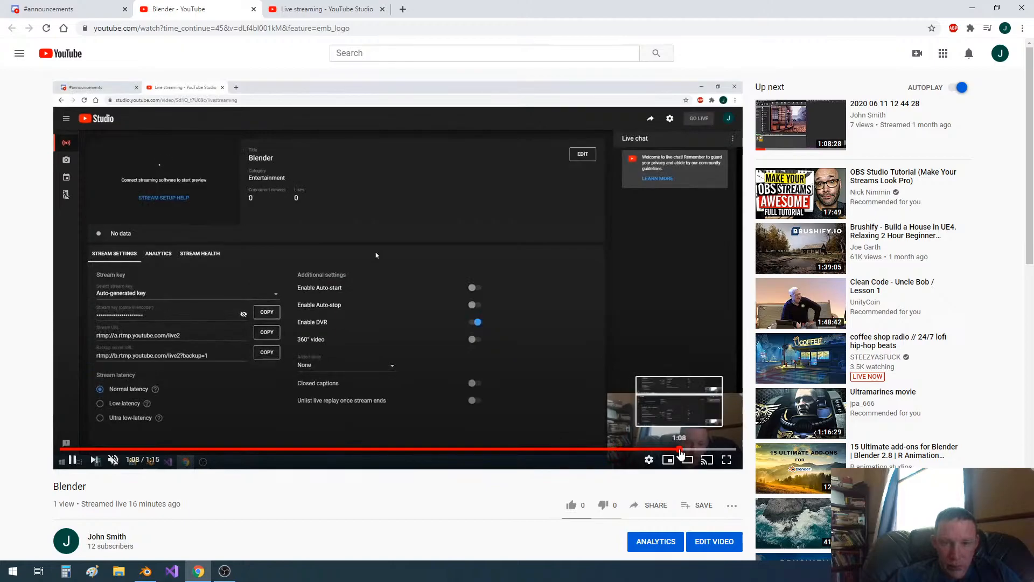
left_click(732, 449)
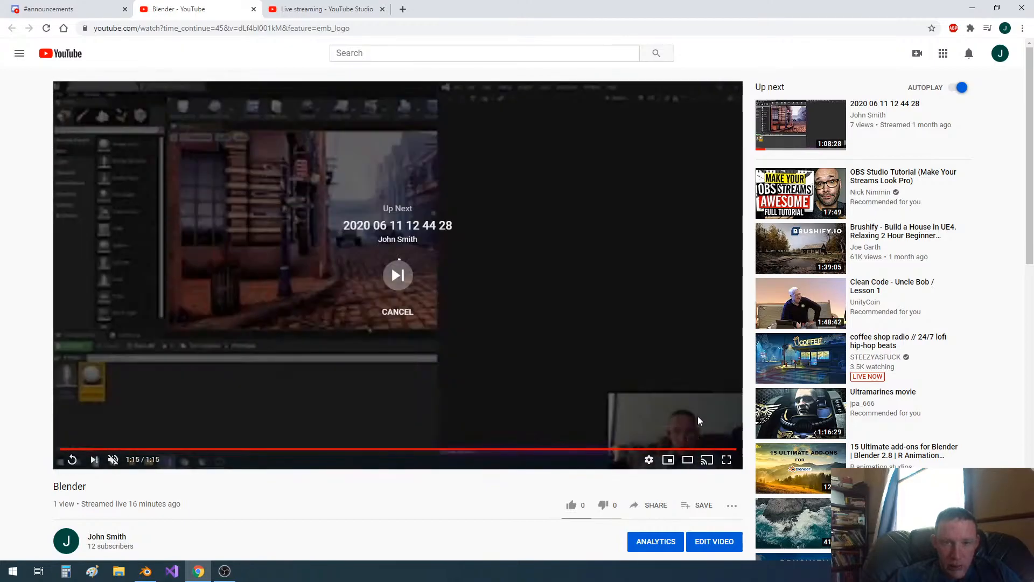
left_click(254, 9)
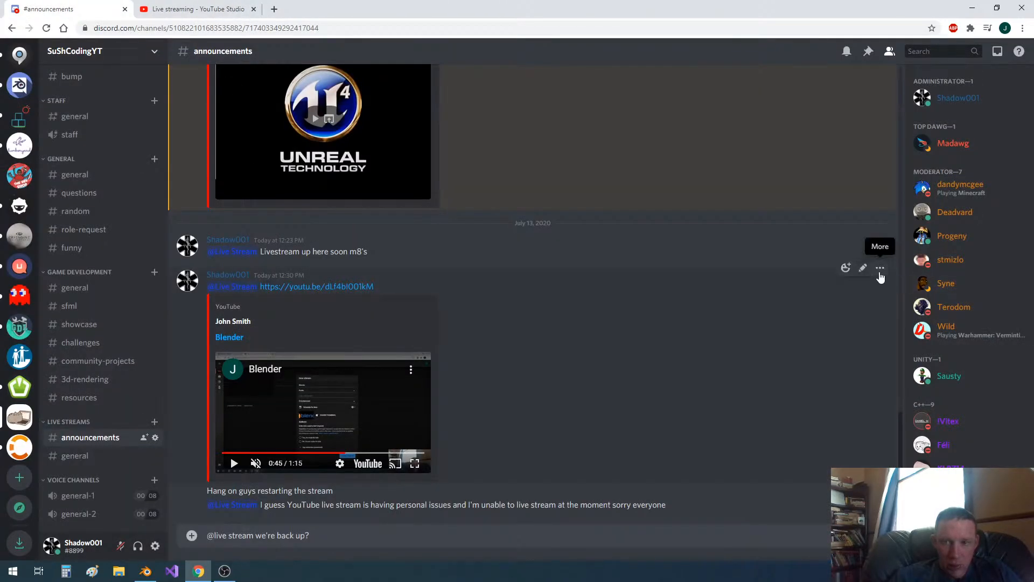
Delete the announcements message that links to the earlier Blender stream.
left_click(880, 268)
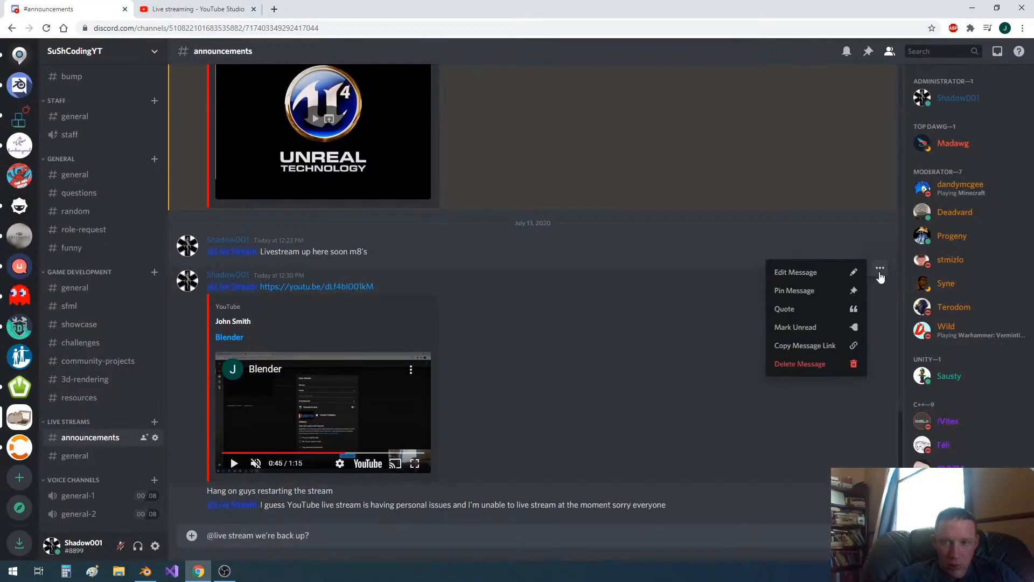
left_click(798, 363)
left_click(600, 443)
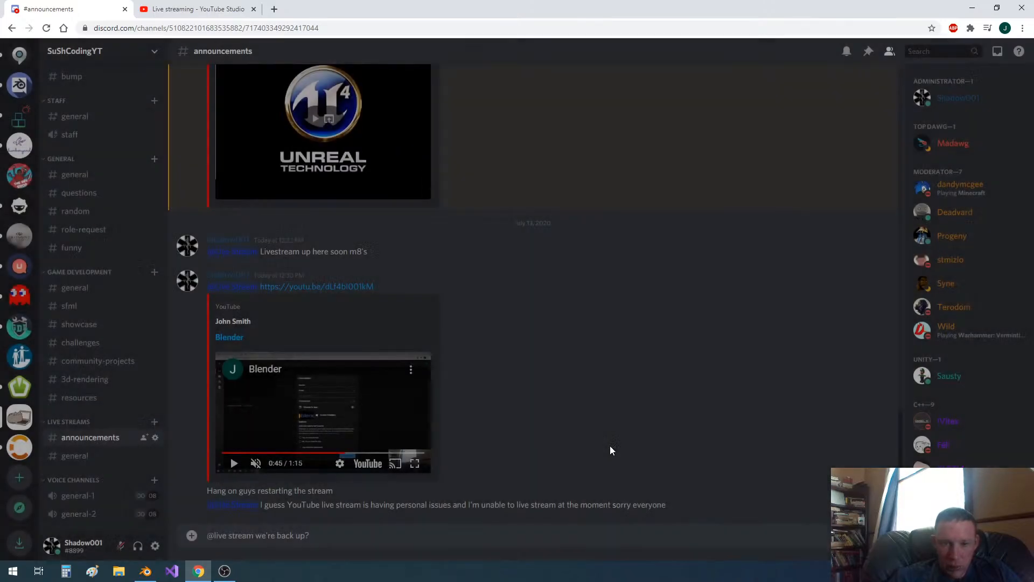
left_click(186, 9)
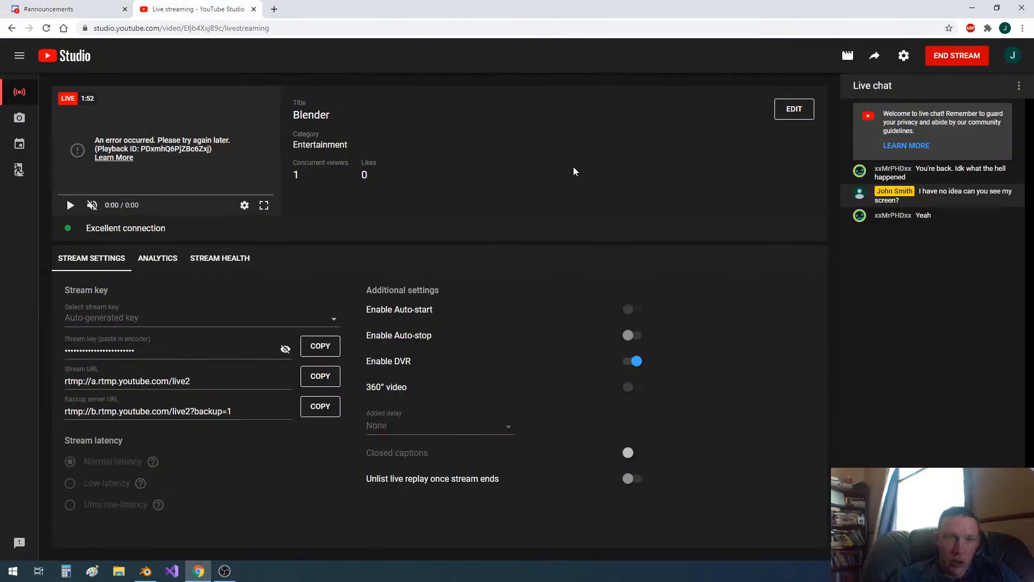
left_click(67, 8)
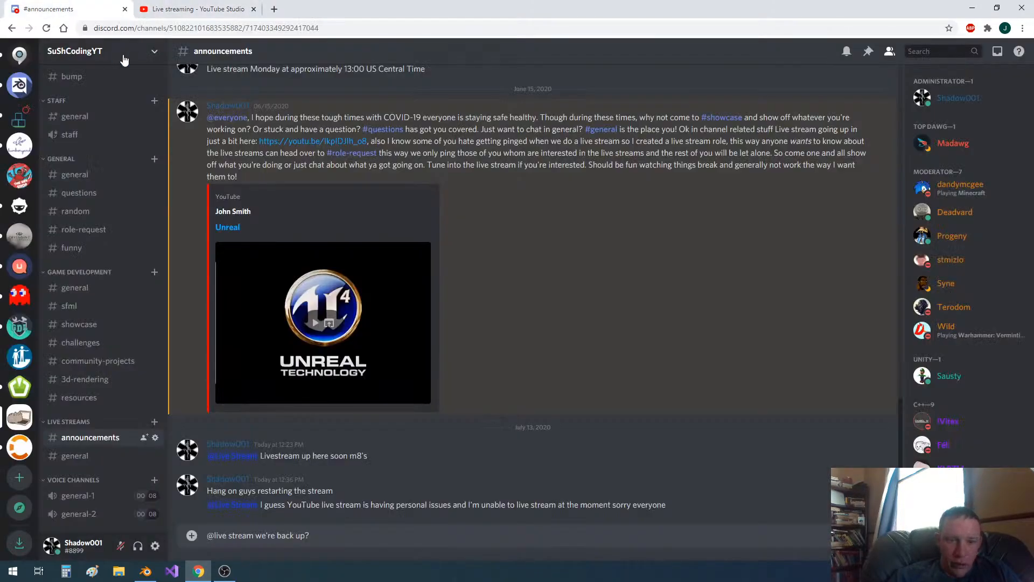
left_click(197, 9)
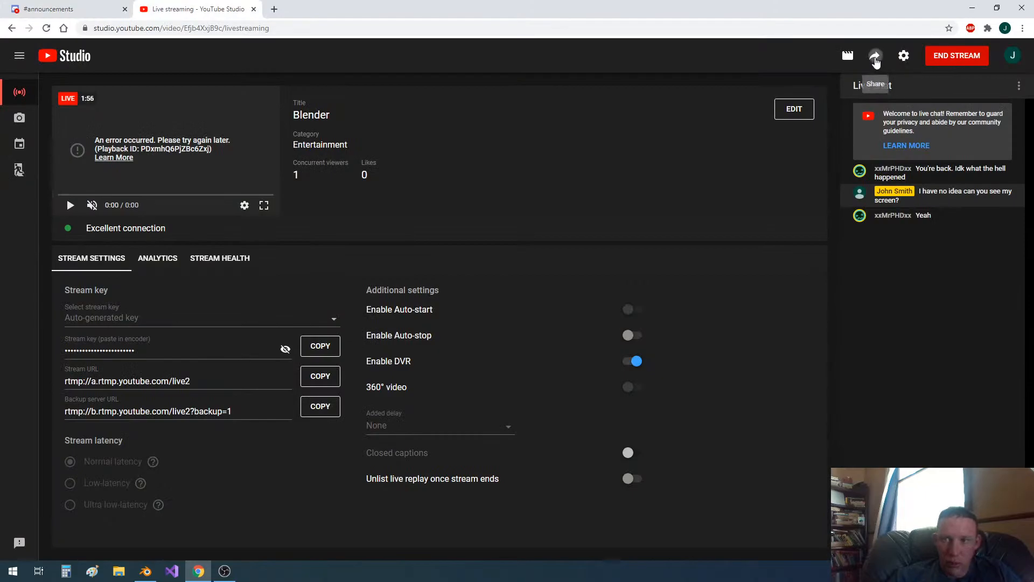
left_click(874, 56)
right_click(788, 141)
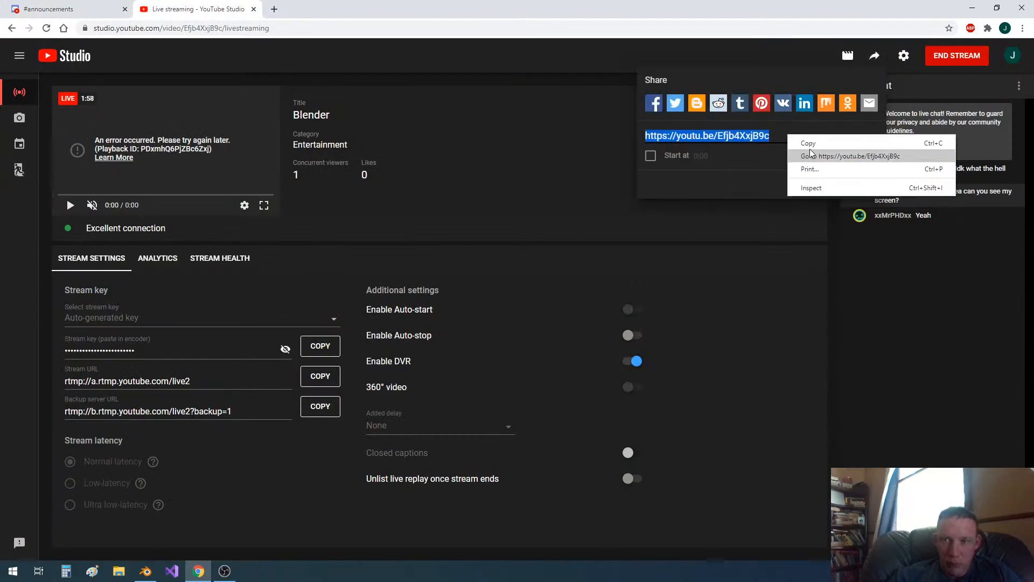
left_click(806, 142)
left_click(49, 9)
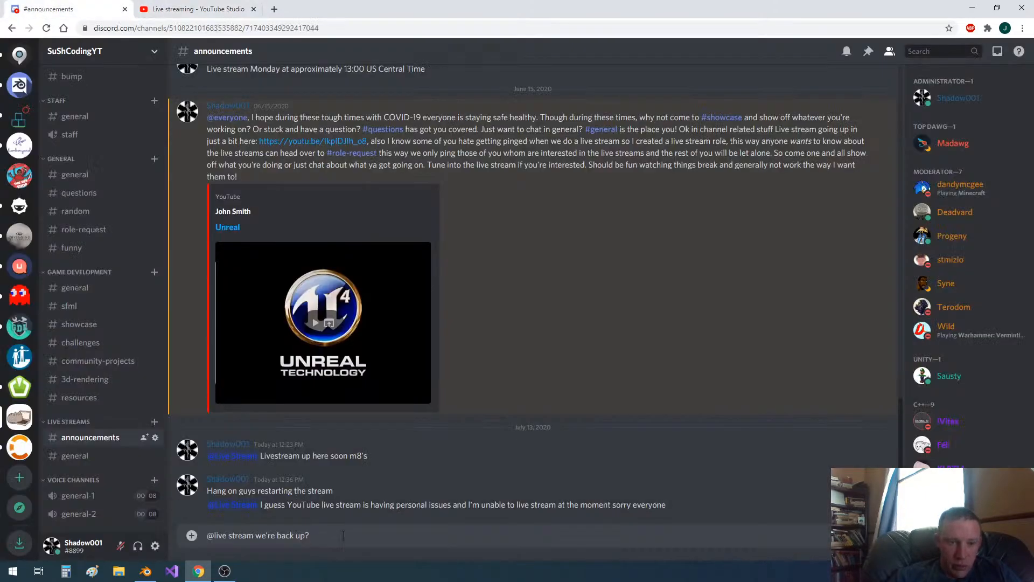
key("ctrl+v")
key("Return")
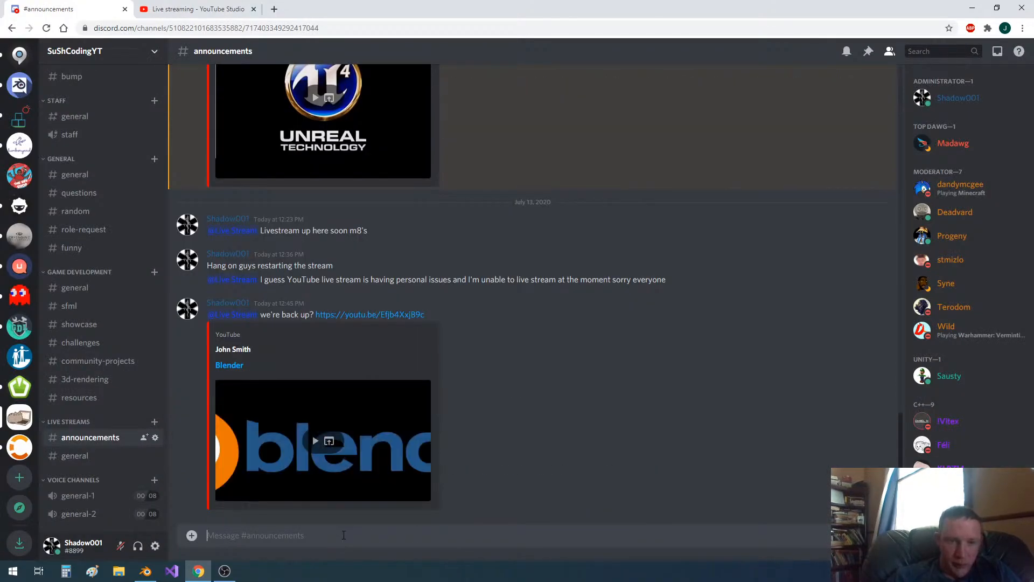
Switch to Blender and delete the default cube from the scene.
left_click(210, 11)
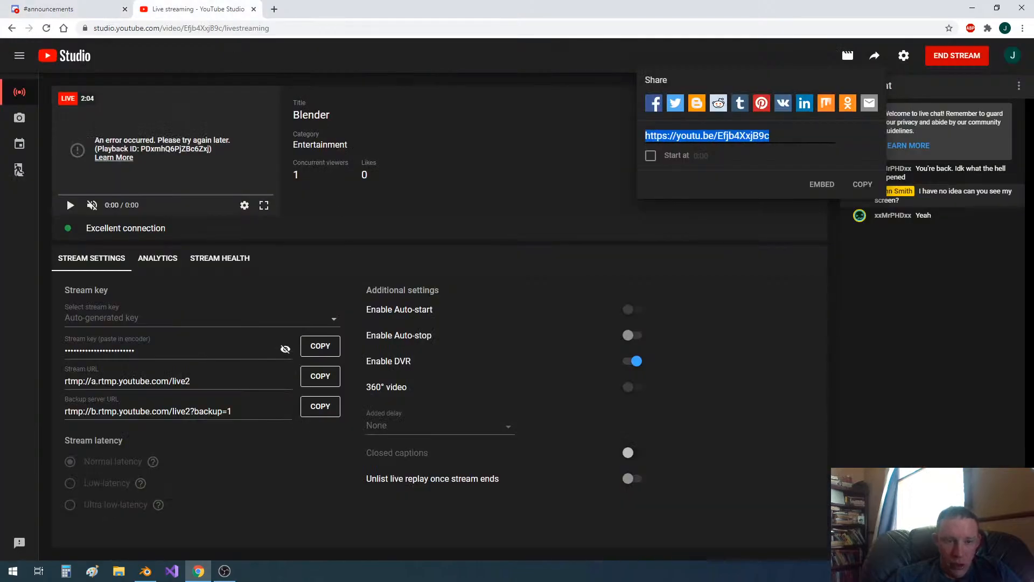
left_click(144, 572)
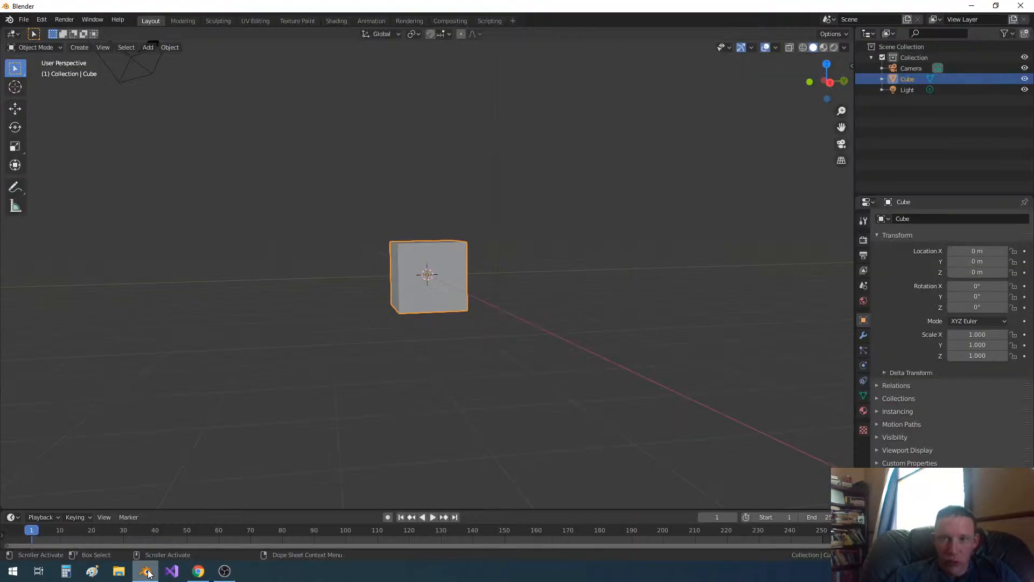
middle_click_drag(549, 251, 538, 277)
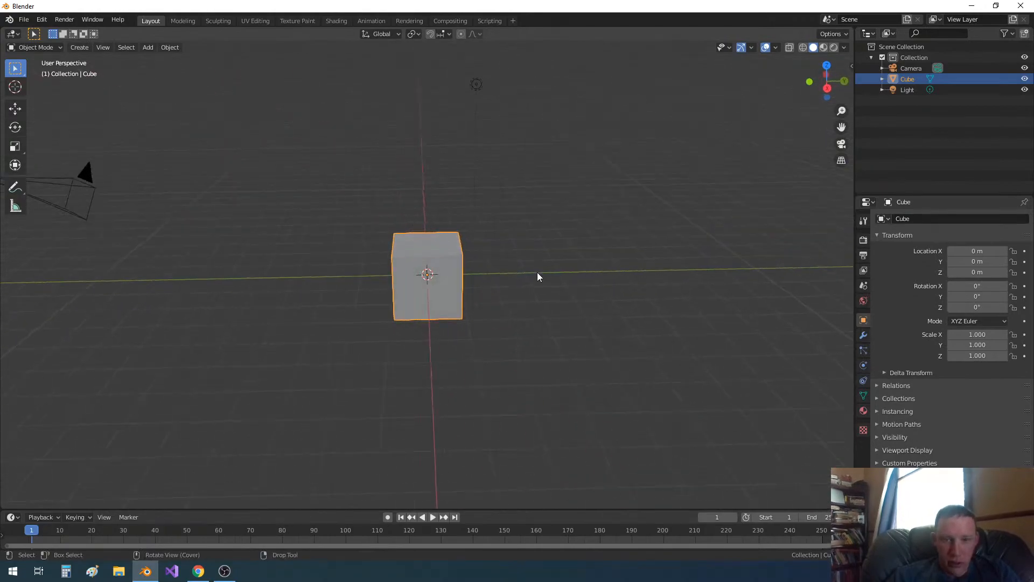
key("x")
left_click(537, 273)
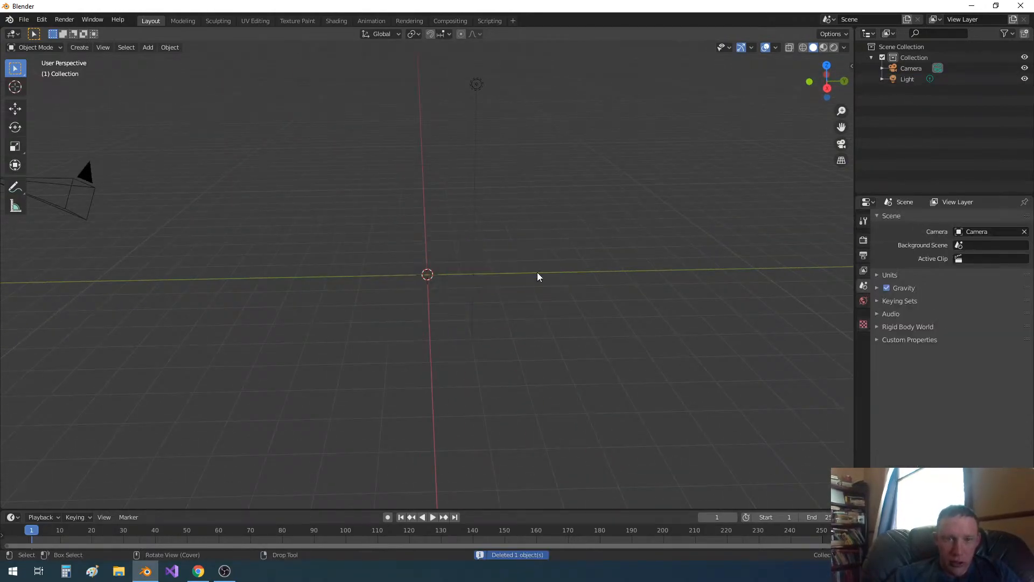
Add a cylinder mesh at the scene origin.
key("shift+a")
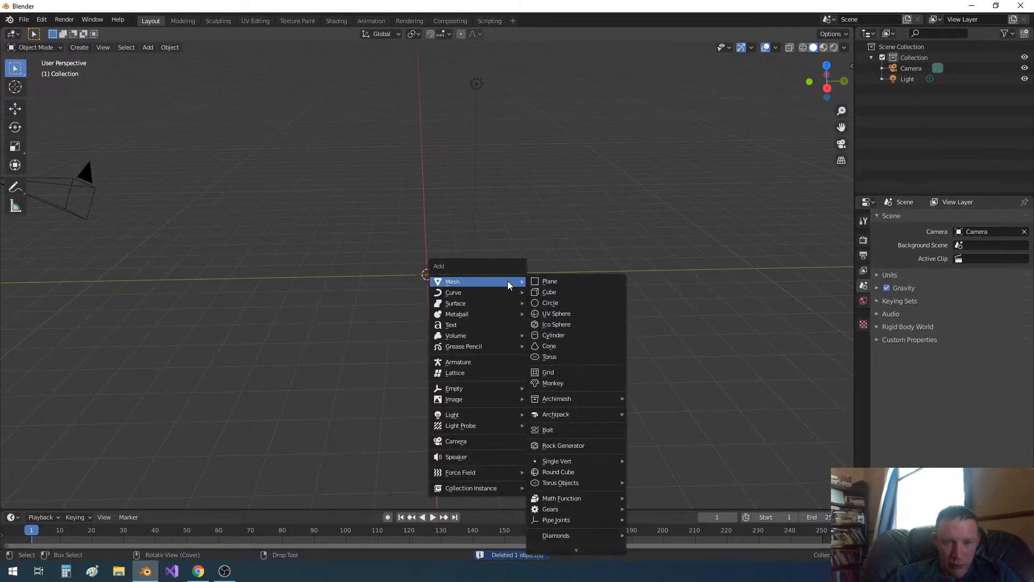
left_click(552, 334)
middle_click_drag(523, 312, 516, 287)
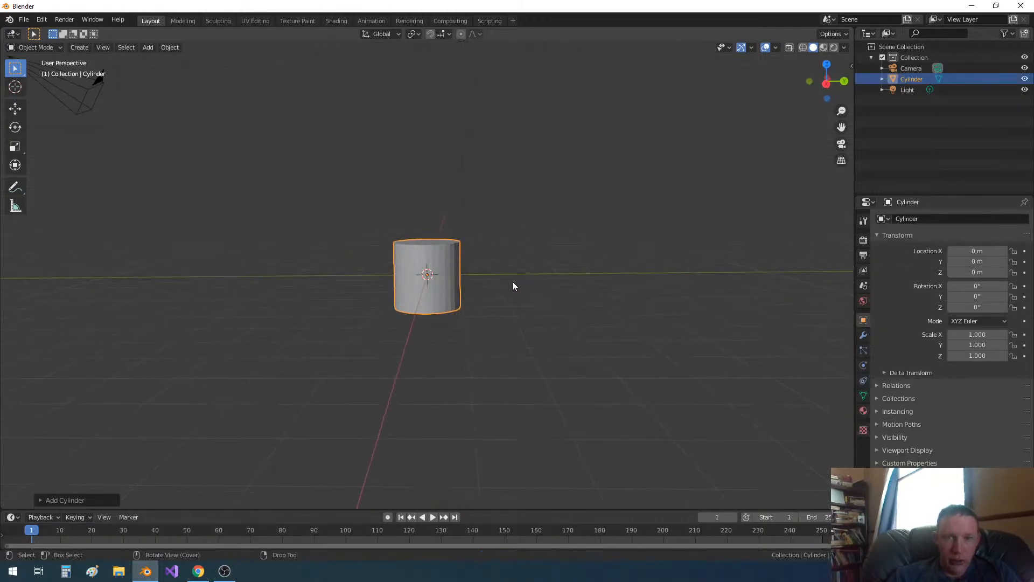
scroll(509, 286, "up", 2)
Move the cylinder up along Z to about 1.04 m so its base sits near the grid floor.
left_click(15, 110)
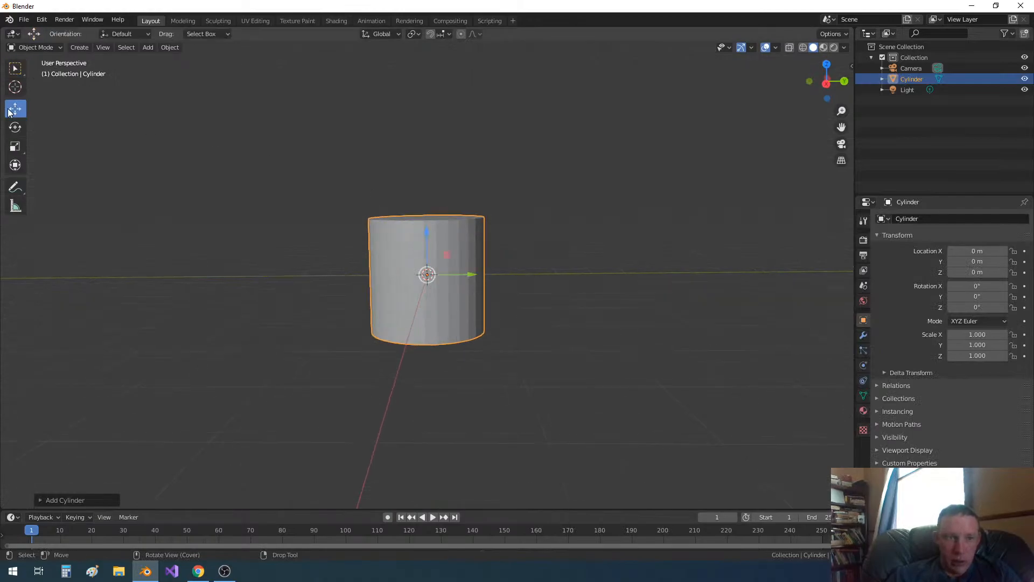
left_click_drag(426, 231, 420, 166)
middle_click_drag(409, 249, 422, 232)
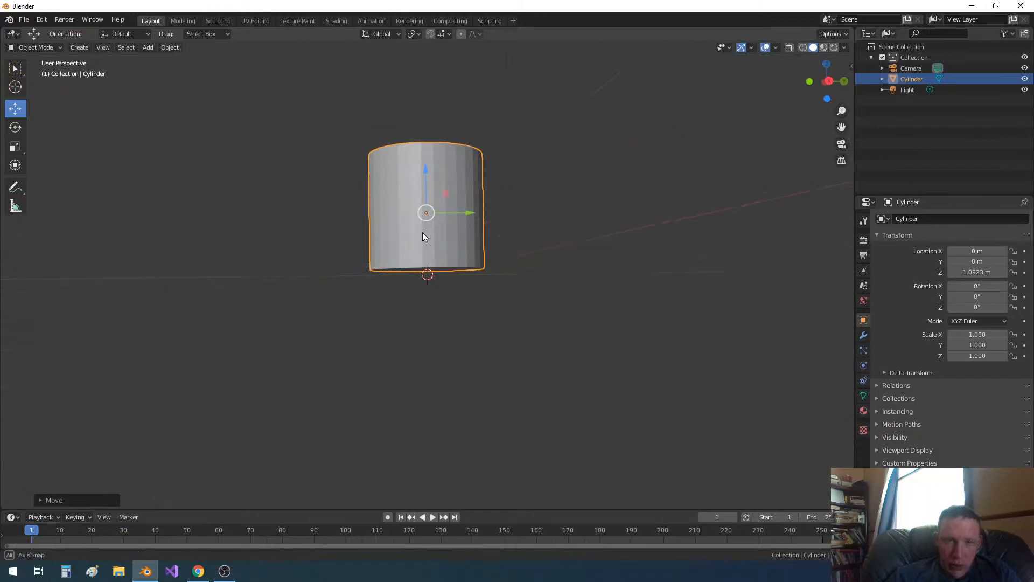
left_click_drag(425, 175, 426, 179)
middle_click_drag(569, 335, 557, 347)
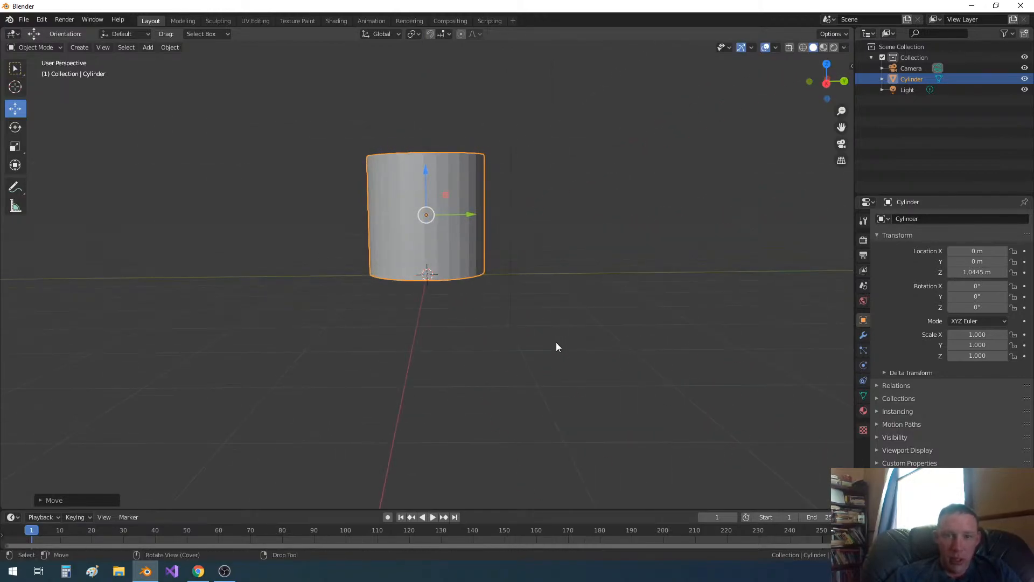
Delete the cylinder's top face in Edit Mode and return to Object Mode.
middle_click_drag(460, 296, 551, 409, "shift")
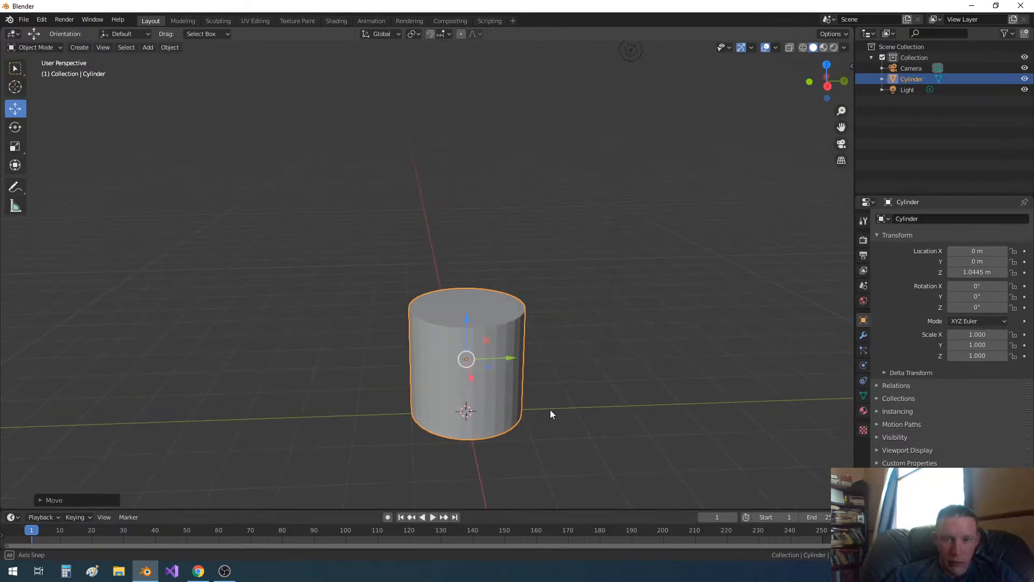
key("Tab")
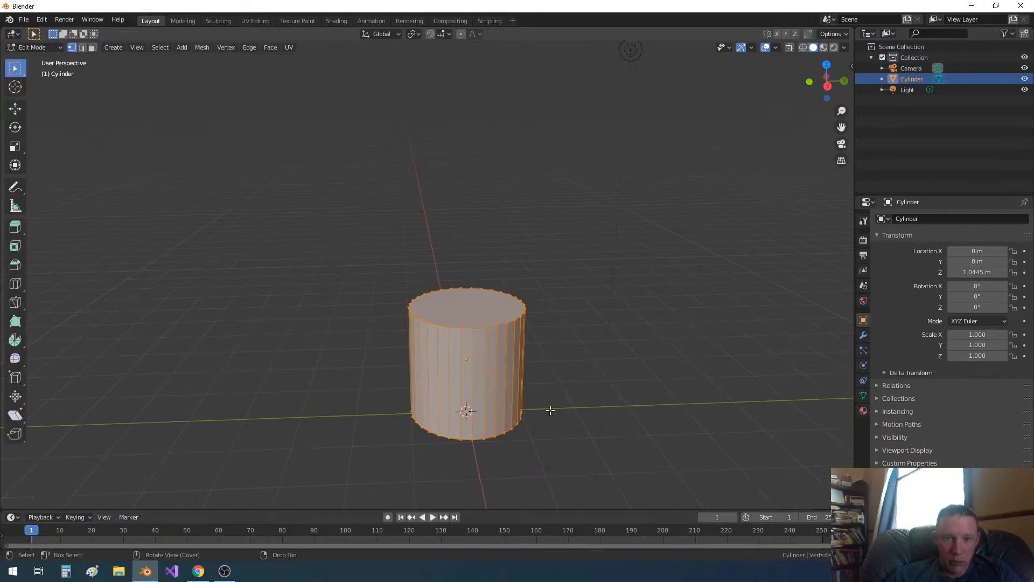
key("3")
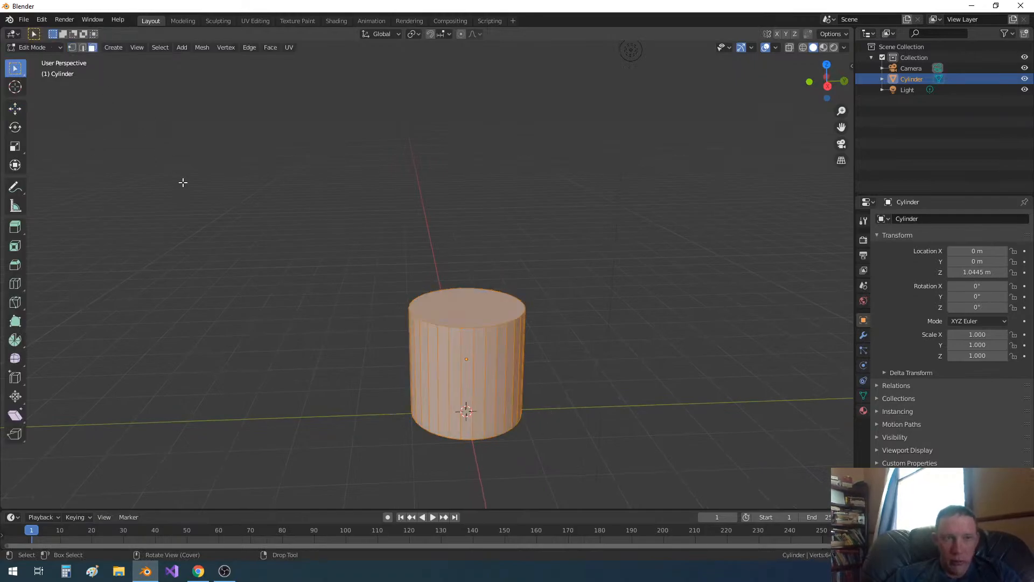
left_click(452, 313)
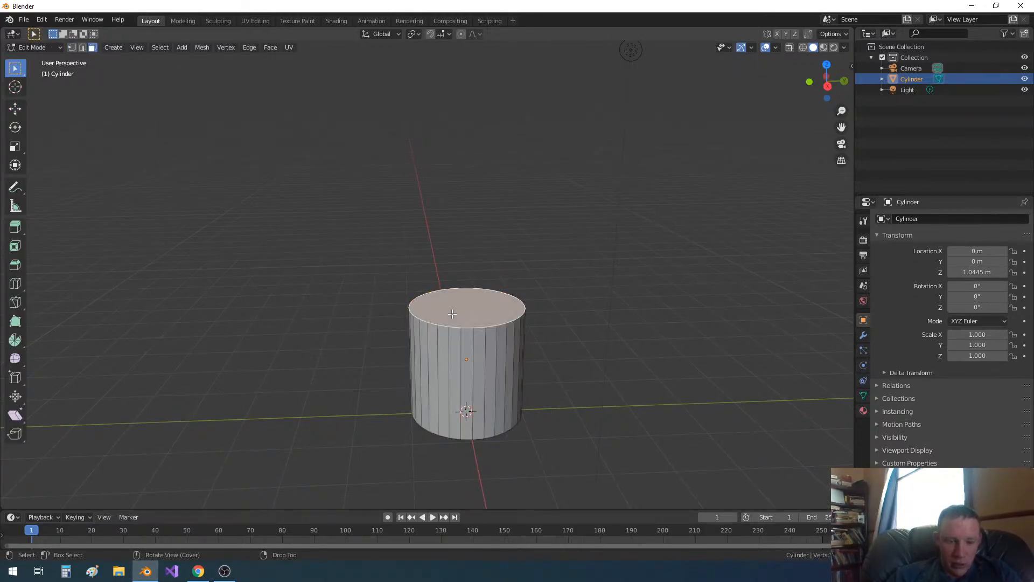
key("x")
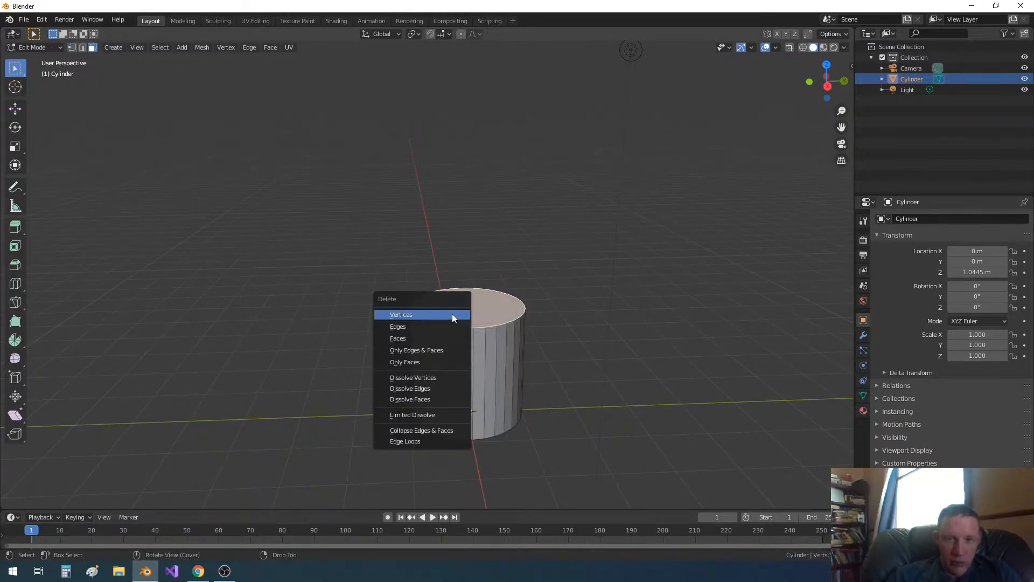
left_click(437, 339)
scroll(439, 345, "up", 1)
middle_click_drag(490, 338, 490, 312)
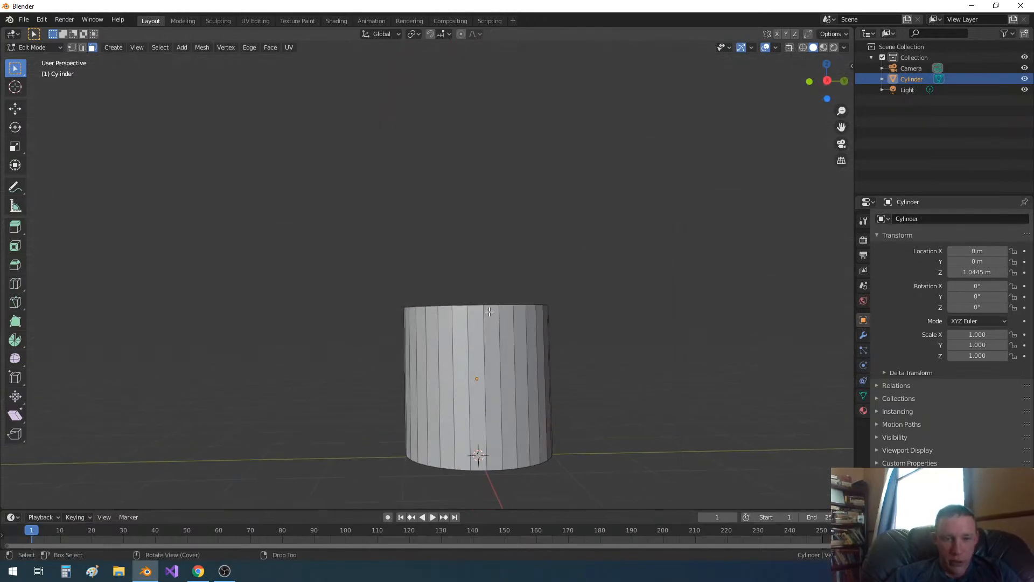
key("Tab")
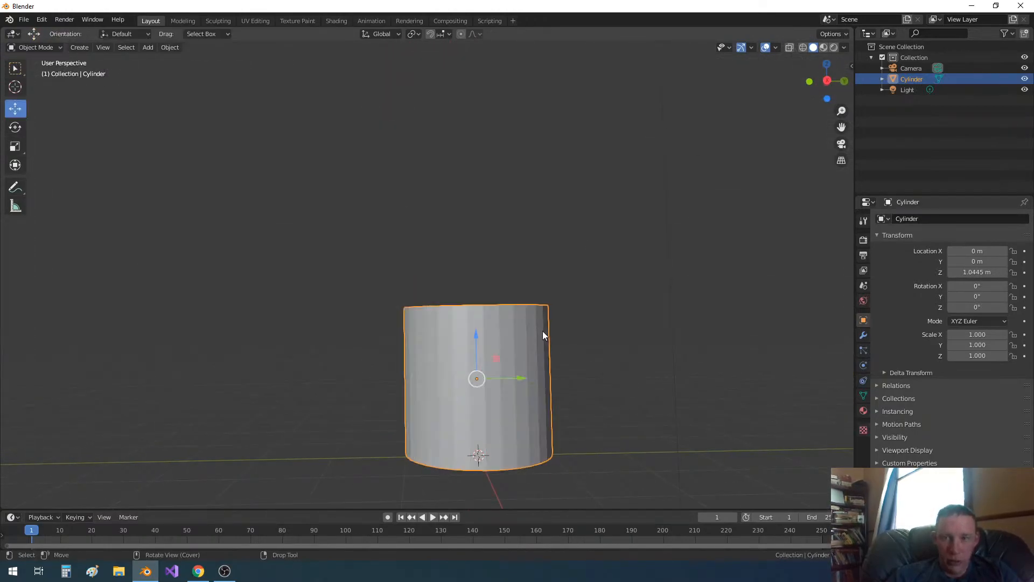
Add a Solidify modifier to the open cylinder.
left_click(864, 335)
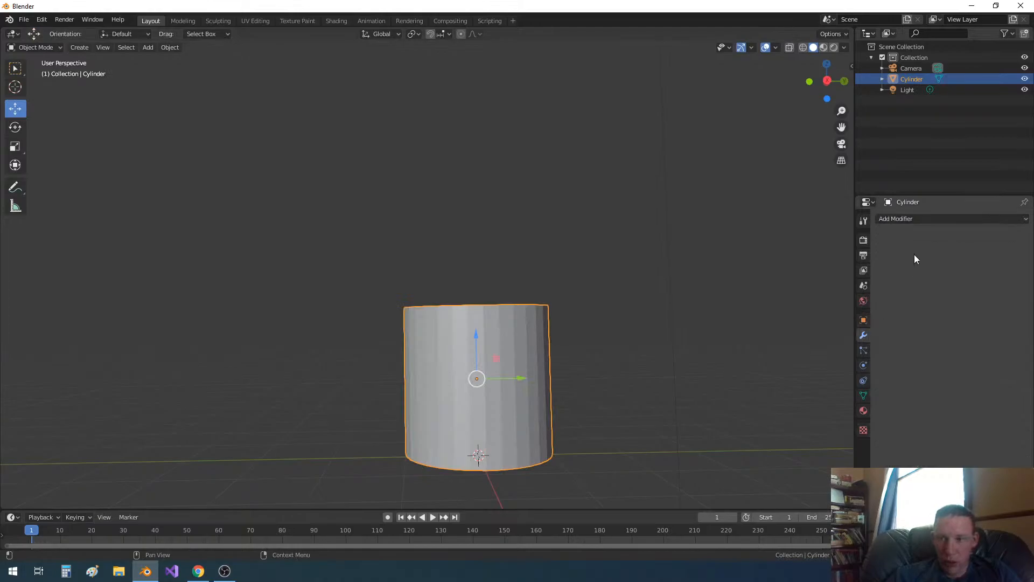
left_click(913, 218)
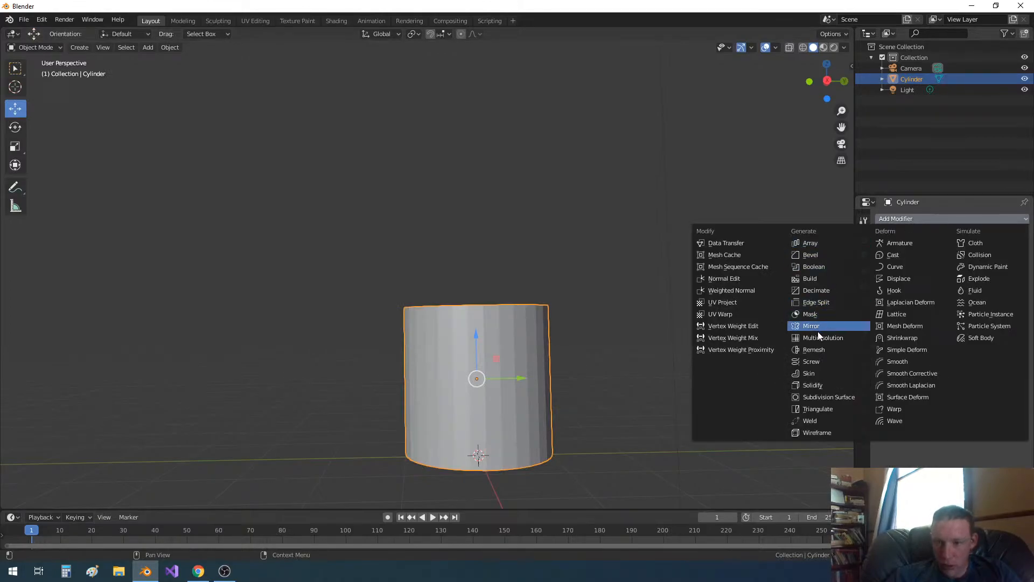
left_click(821, 383)
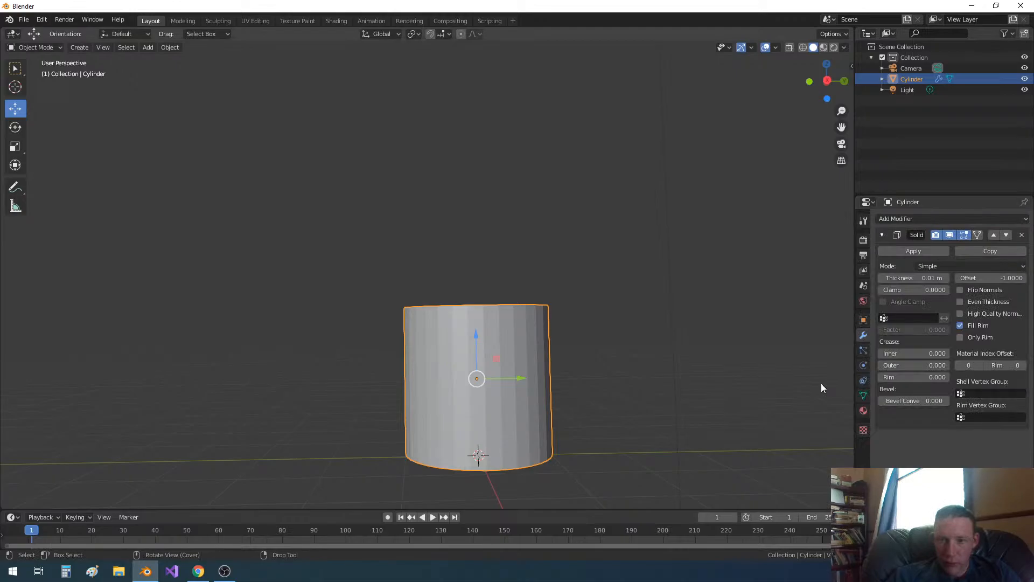
middle_click_drag(780, 270, 781, 314)
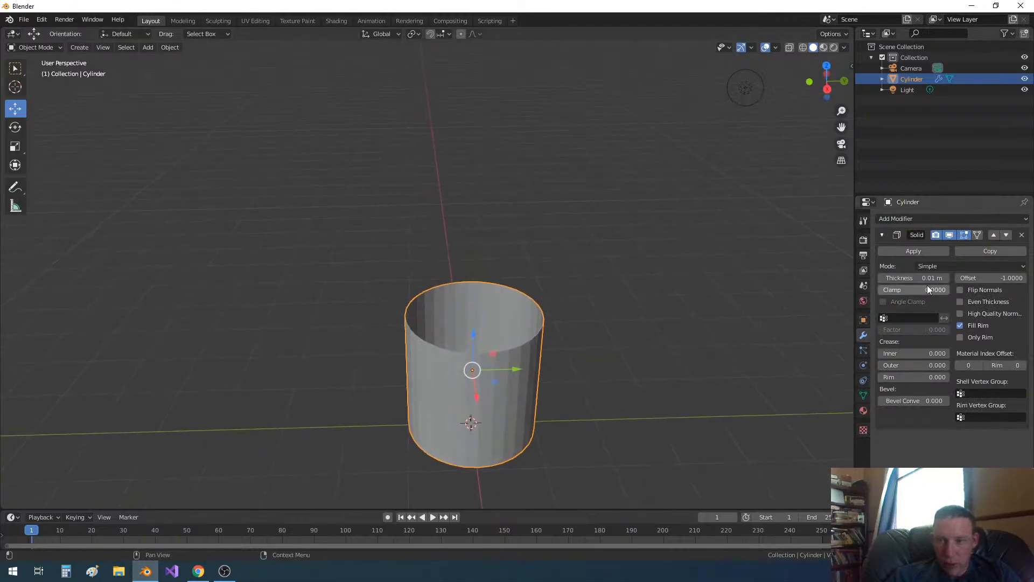
Set the Solidify thickness to 0.08 m and apply the modifier to the cylinder.
left_click(946, 278)
left_click(945, 278)
left_click(945, 278)
left_click(945, 278)
left_click(945, 278)
left_click(945, 278)
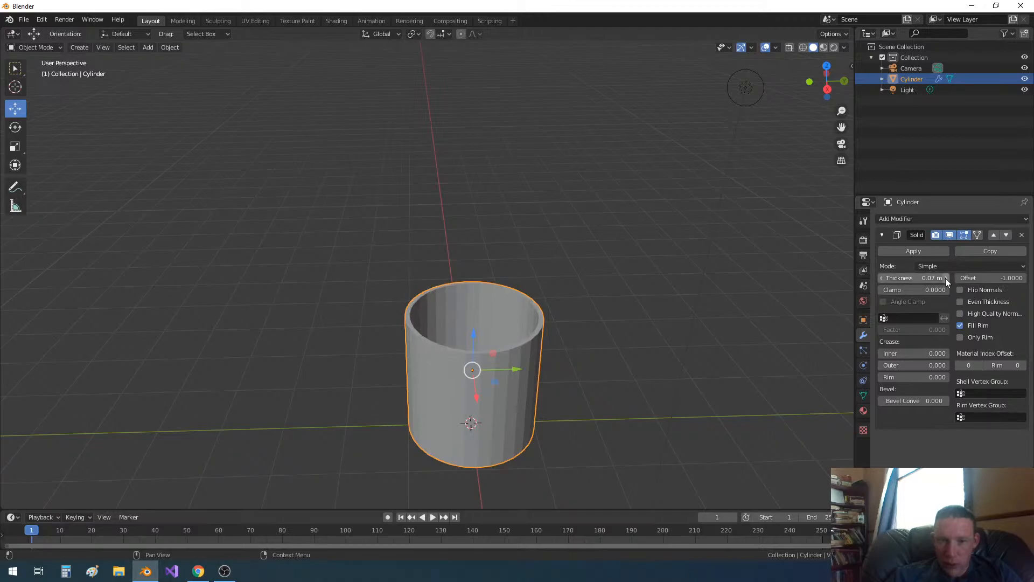
left_click(947, 278)
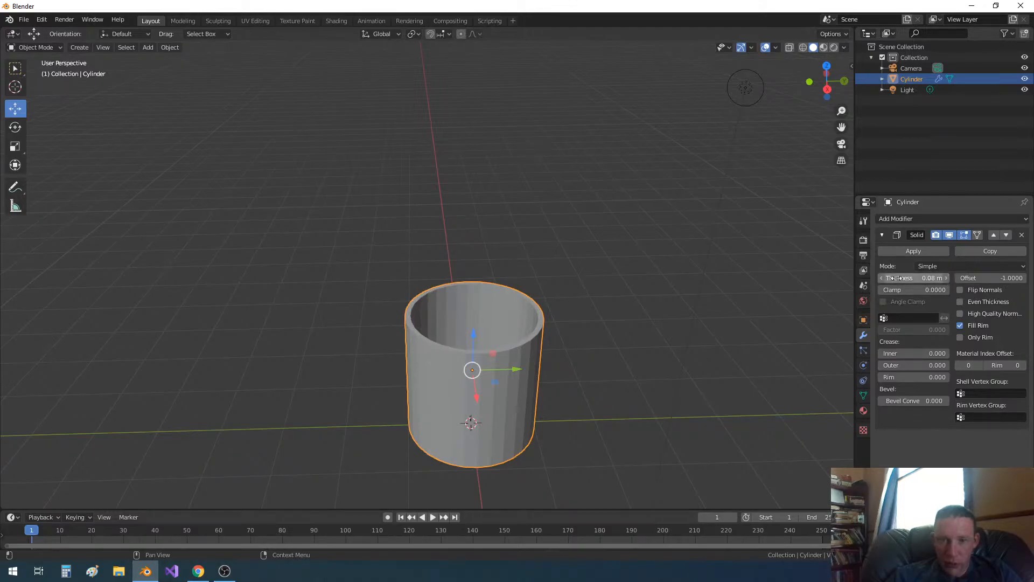
middle_click_drag(684, 289, 726, 252)
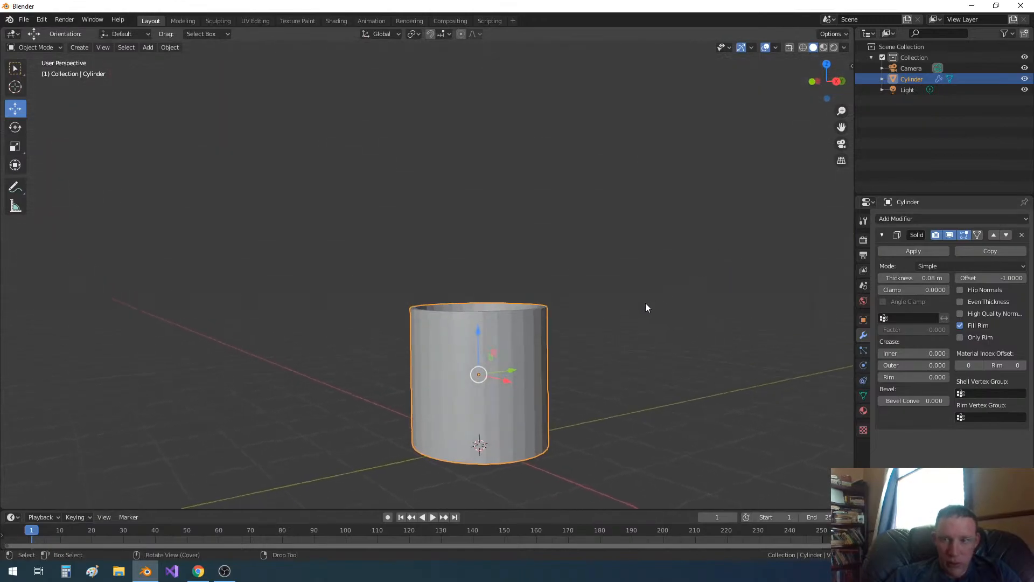
left_click(929, 253)
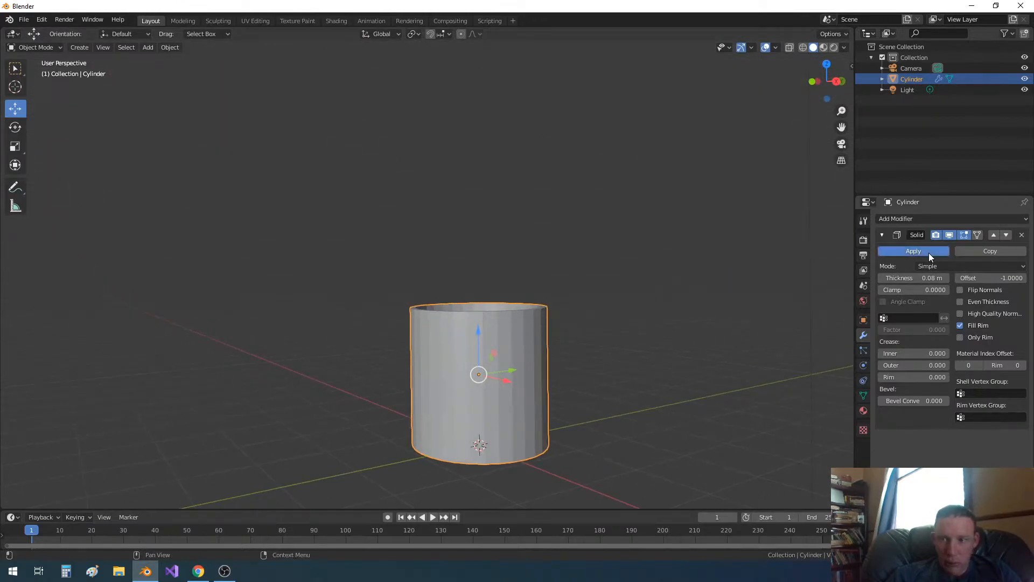
Switch to YouTube Studio, close the share dialog and post "again?" in the live chat.
left_click(199, 572)
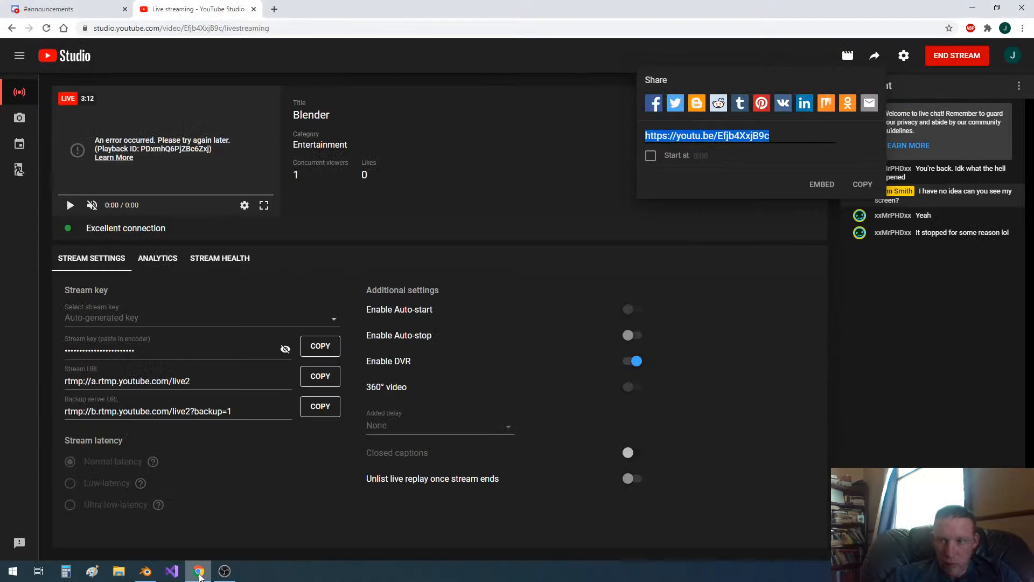
key("Escape")
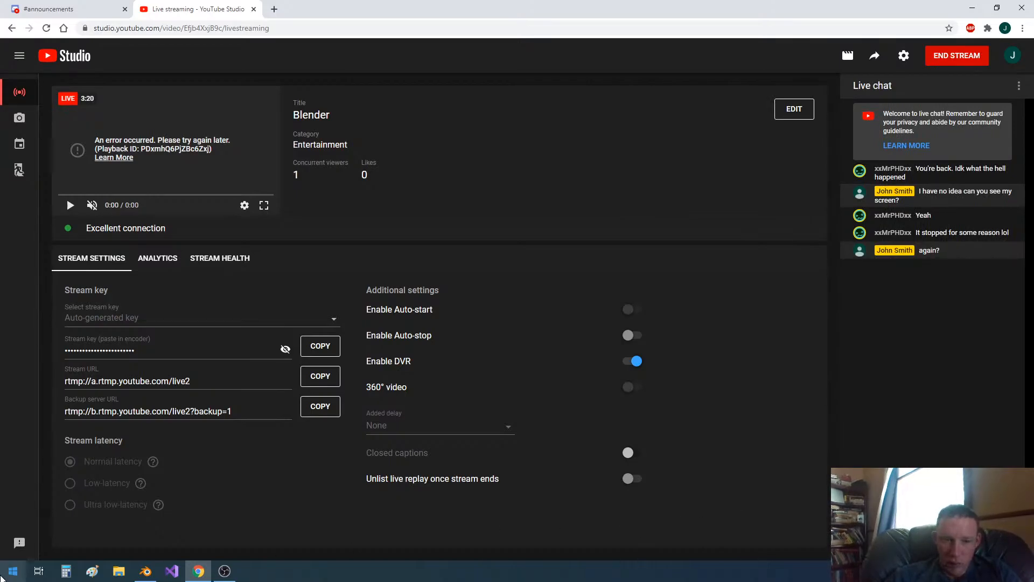
Switch back to Blender, add a cube mesh at the scene origin and move it along Y until it is clear of the cylinder.
left_click(149, 580)
middle_click_drag(430, 340, 364, 340)
scroll(372, 343, "down", 2)
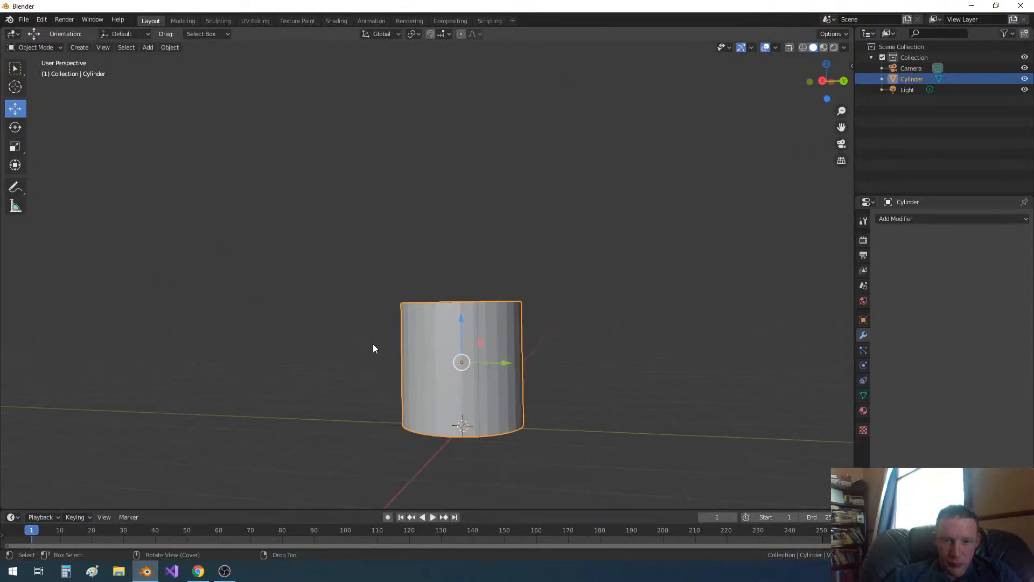
middle_click_drag(378, 344, 401, 347)
key("shift+a")
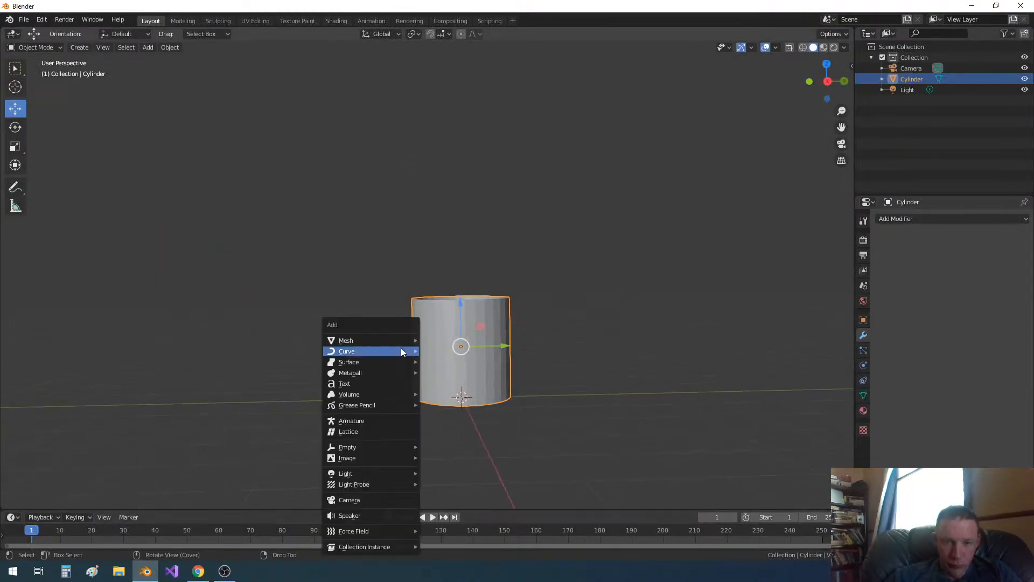
mouse_move(402, 351)
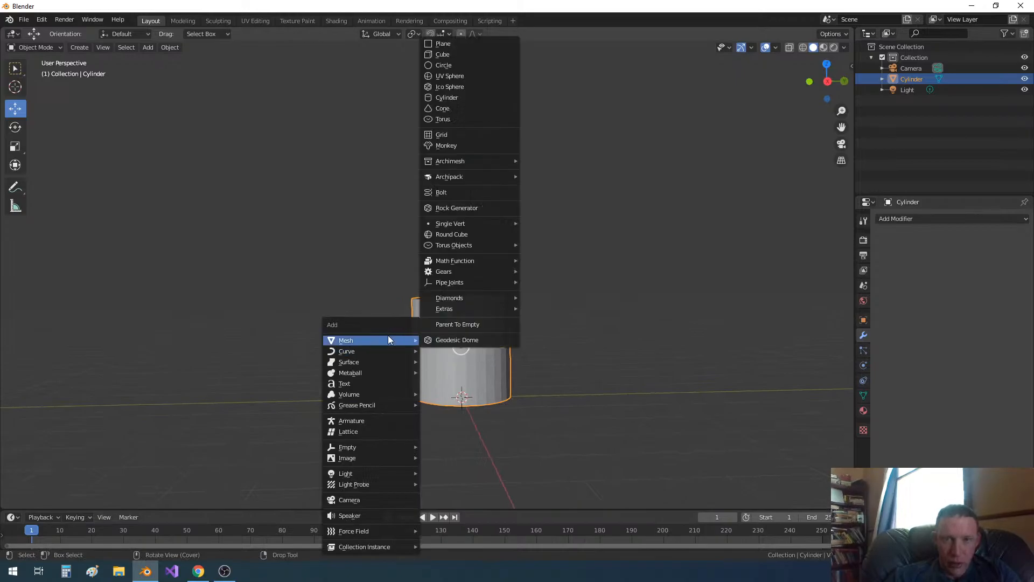
left_click(451, 56)
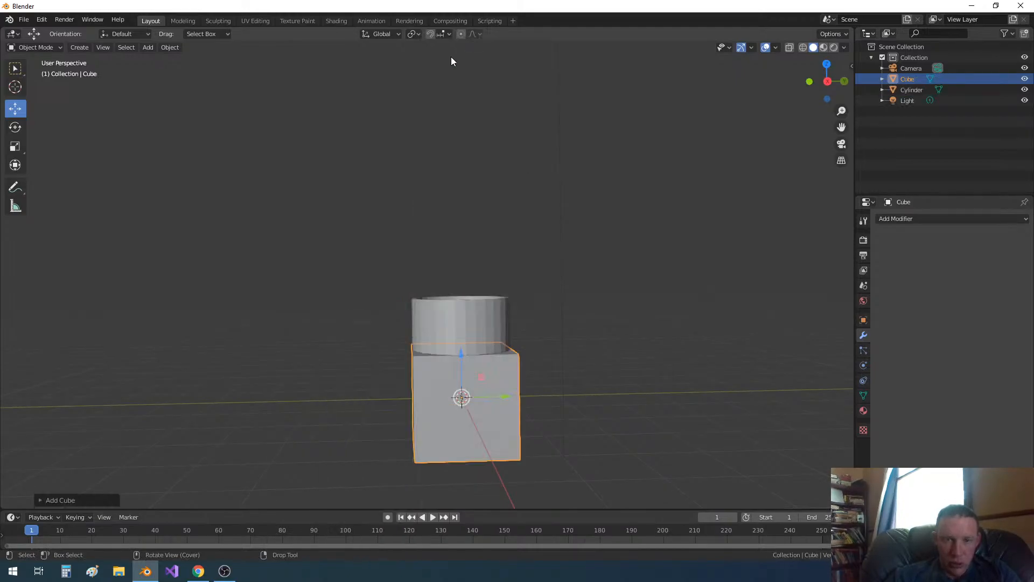
left_click_drag(489, 397, 270, 376)
Stretch the cube into a long block by moving its cylinder-side face along Y past the cylinder in Edit Mode.
middle_click_drag(286, 376, 311, 376)
key("Tab")
scroll(315, 399, "up", 1)
scroll(310, 399, "down", 3)
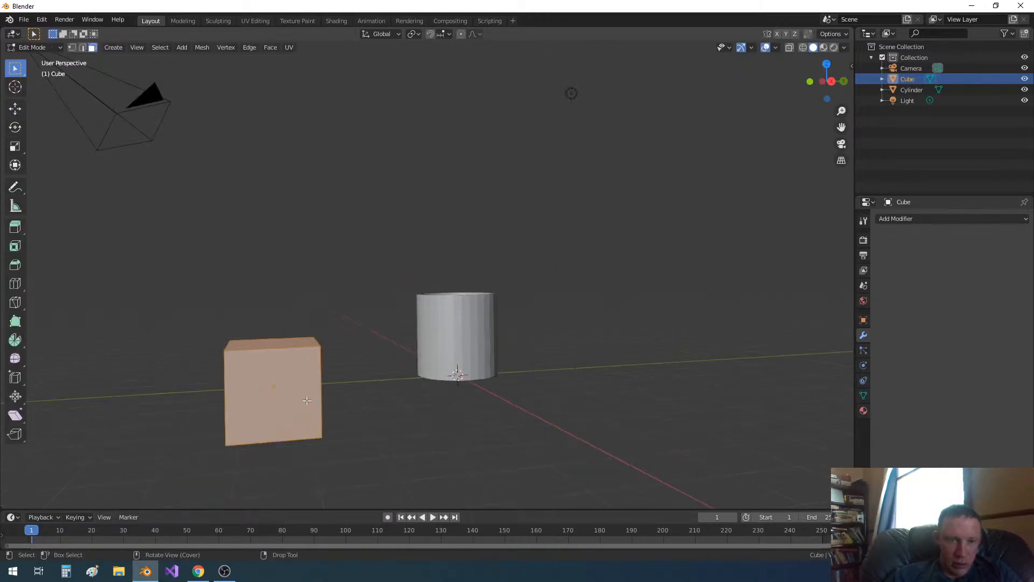
middle_click_drag(307, 397, 288, 398)
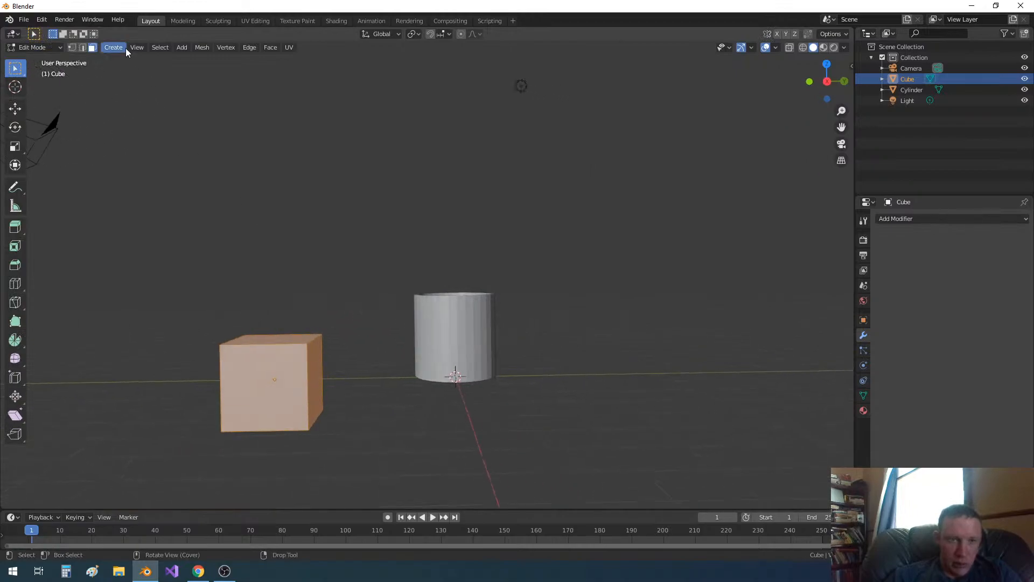
key("alt+a")
left_click(15, 108)
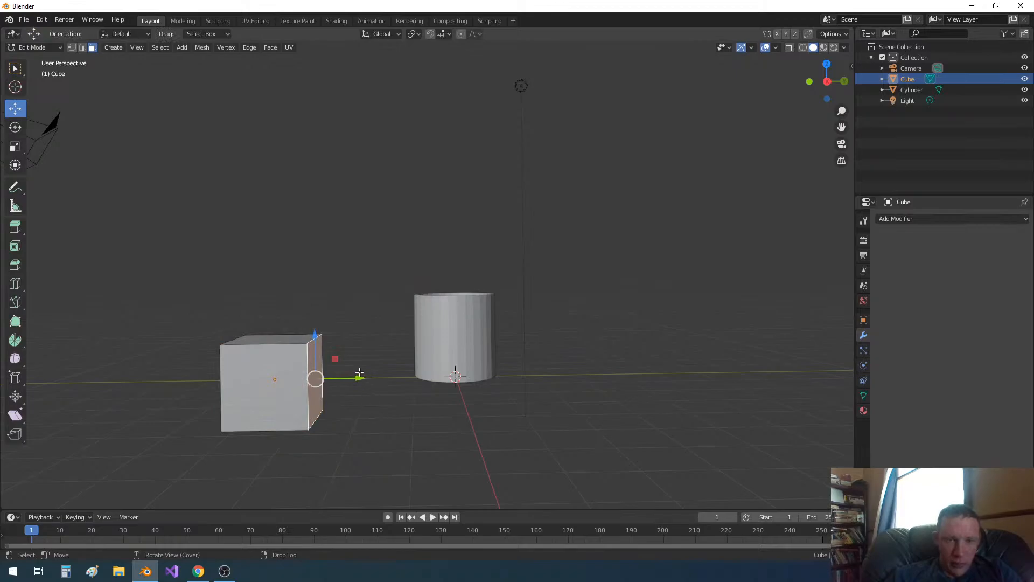
left_click_drag(359, 376, 597, 396)
Thin the block into a bar by lowering its top face and moving a long side face inward about 1.19 m along X.
left_click(355, 336)
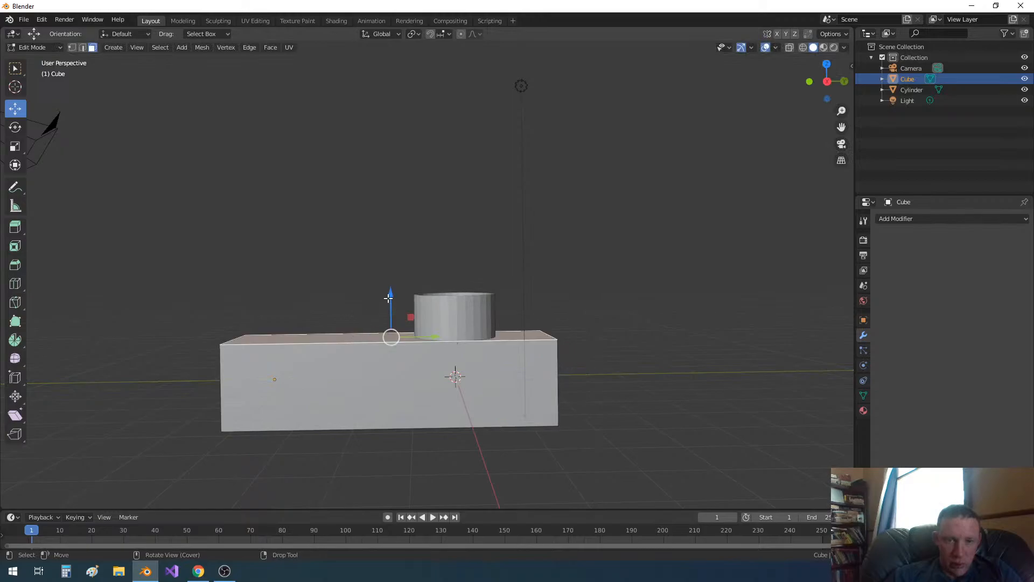
left_click_drag(389, 296, 391, 352)
middle_click_drag(309, 311, 406, 303)
left_click(444, 413)
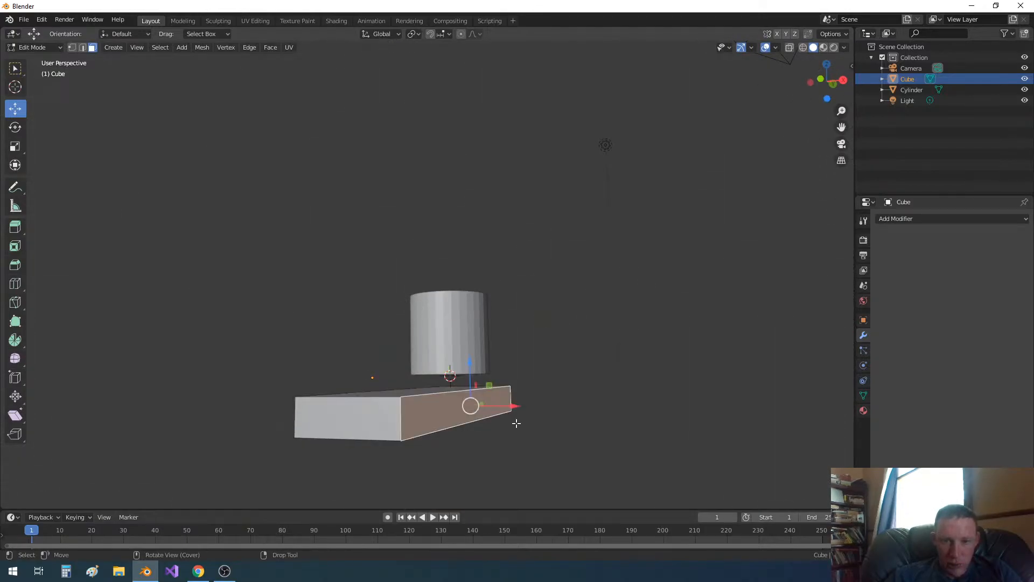
middle_click_drag(514, 422, 559, 443)
key("g")
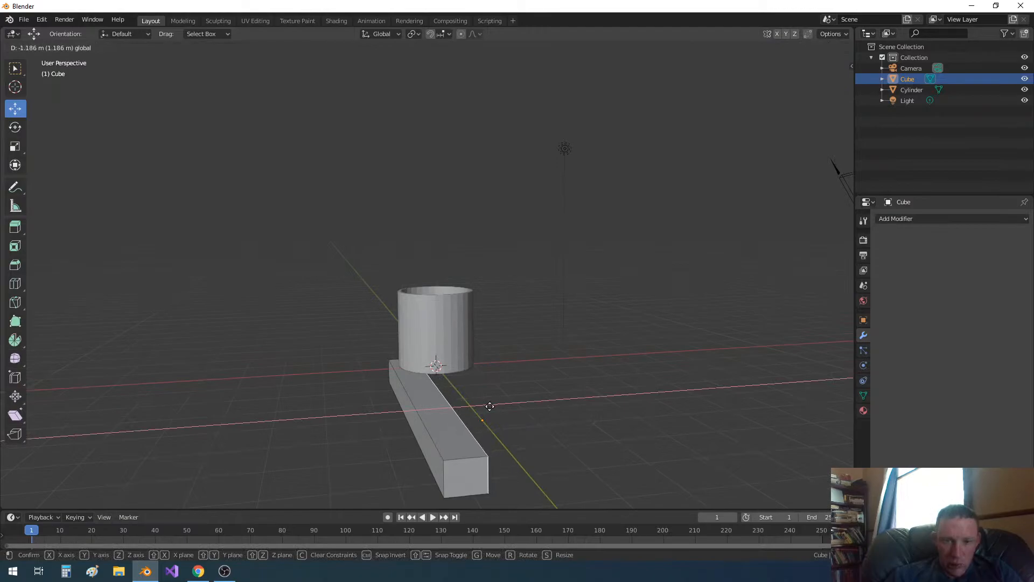
left_click(491, 404)
mouse_move(488, 410)
middle_mouse_down()
mouse_move(549, 417)
mouse_move(505, 417)
middle_mouse_up()
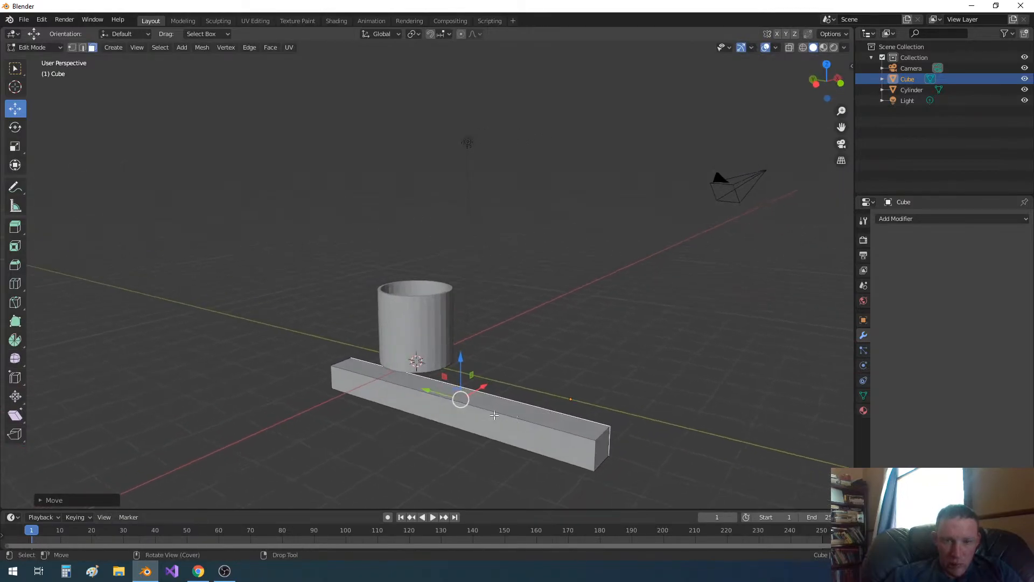
Select the whole bar and move it away from the cylinder along Y, raising it slightly along Z.
key("a")
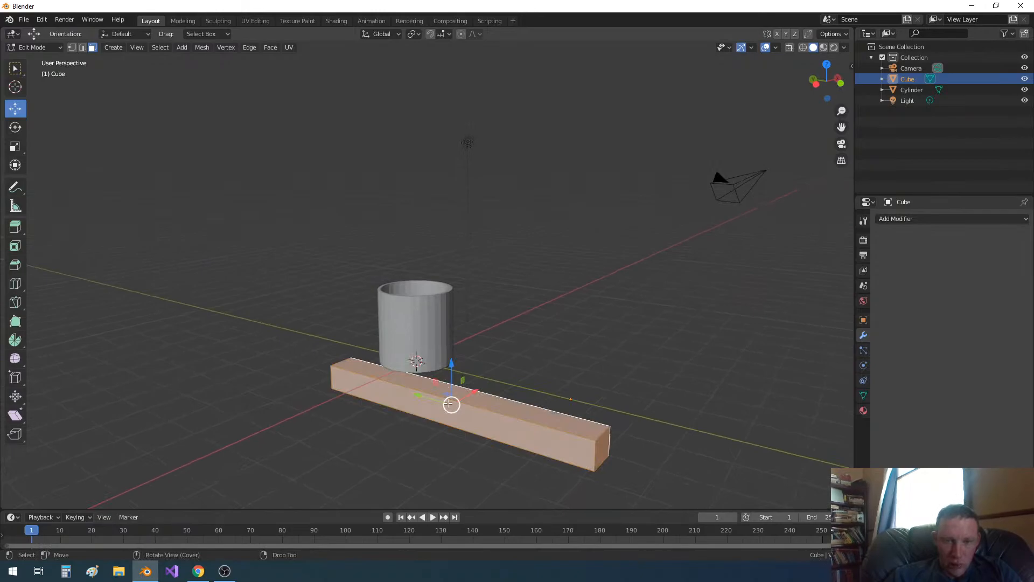
left_click_drag(413, 396, 525, 428)
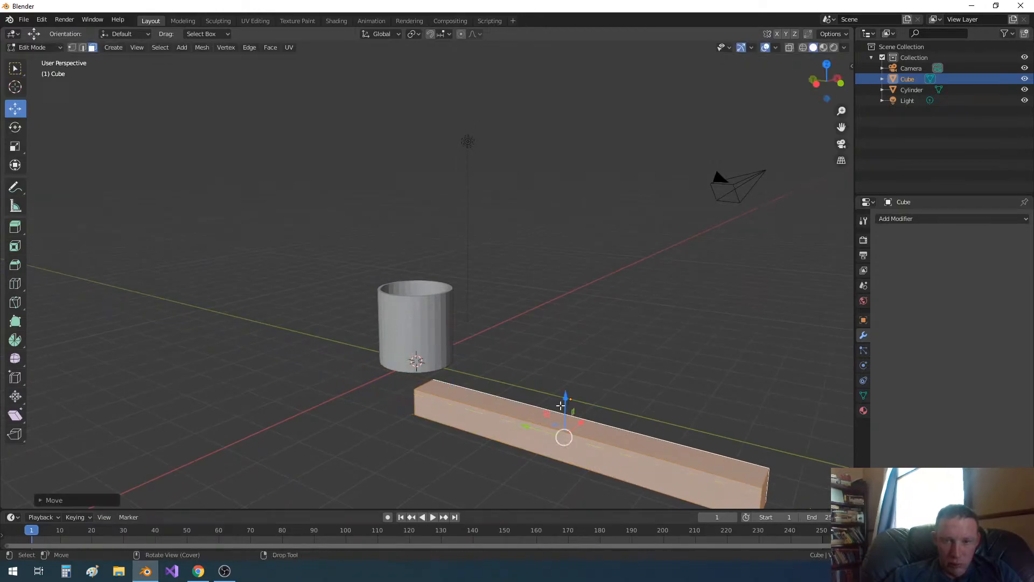
left_click_drag(568, 399, 564, 377)
left_click_drag(530, 410, 592, 428)
middle_click_drag(593, 429, 492, 353)
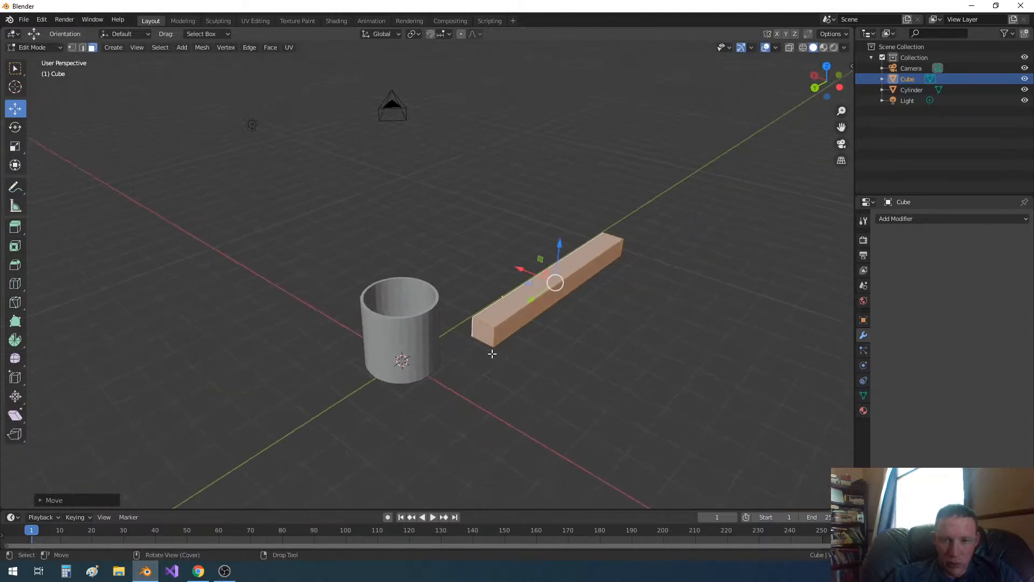
Shorten the bar by moving its end face nearest the cylinder away from the cylinder along Y.
left_click(482, 332)
left_click_drag(456, 356, 497, 328)
middle_click_drag(644, 314, 461, 266)
Check the live chat in YouTube Studio for replies and return to Blender.
left_click(201, 572)
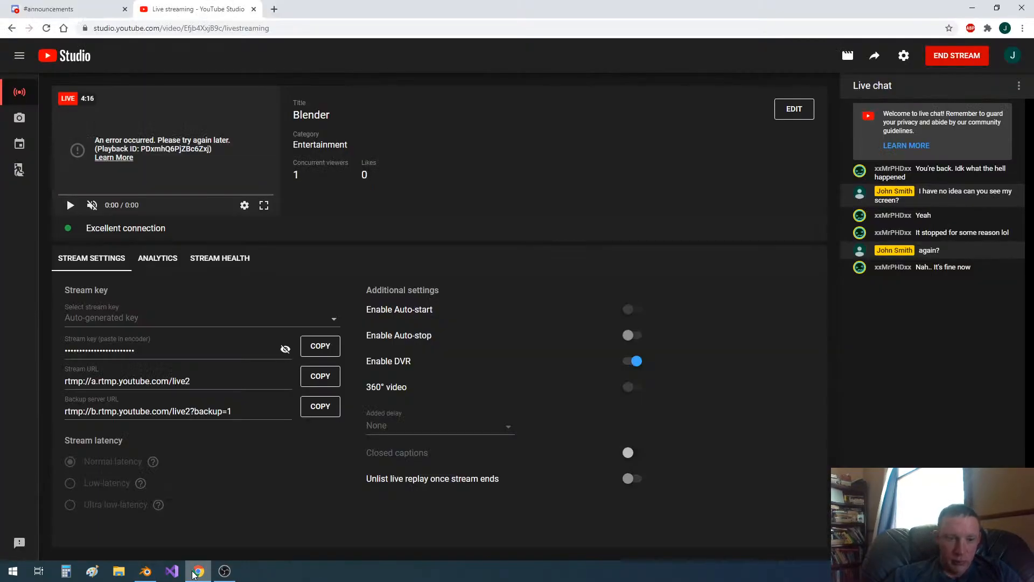
mouse_move(148, 571)
left_click(209, 529)
Add 14 evenly spaced loop cuts across the bar's length without sliding them.
middle_click_drag(410, 377, 519, 411)
middle_click_drag(727, 426, 561, 404)
key("ctrl+r")
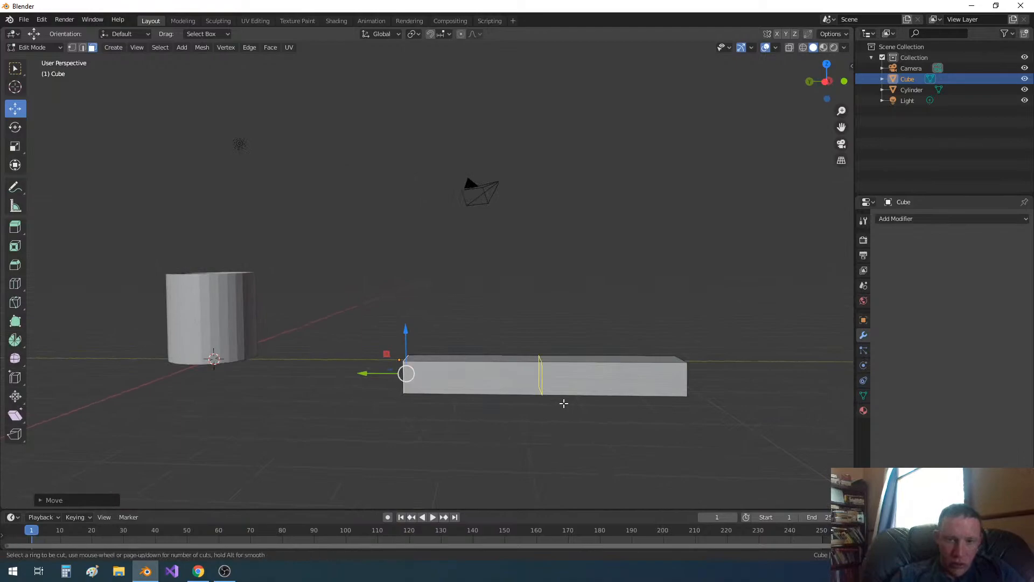
scroll(562, 403, "up", 13)
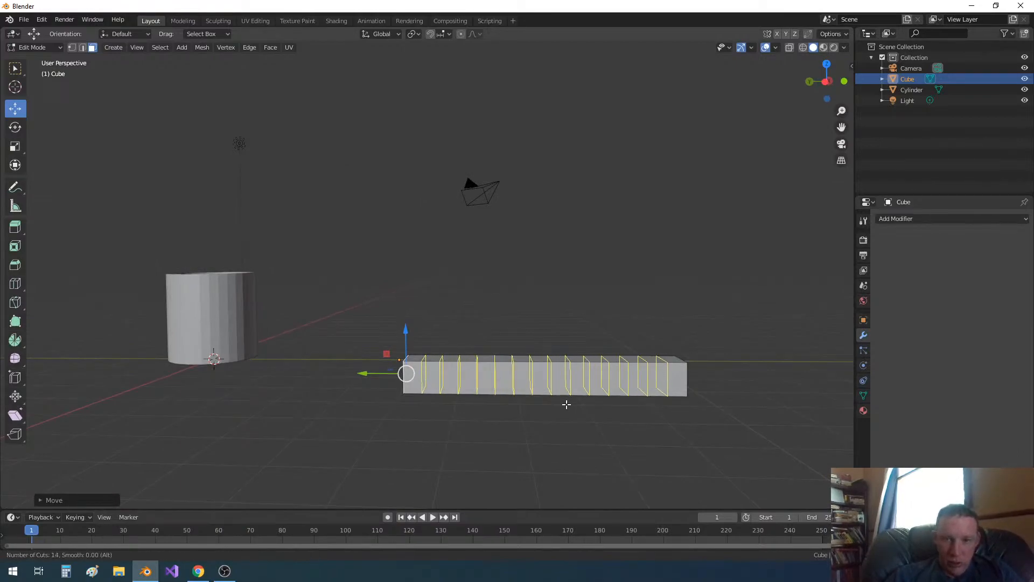
left_click(566, 404)
right_click(566, 404)
middle_click_drag(606, 415, 508, 446)
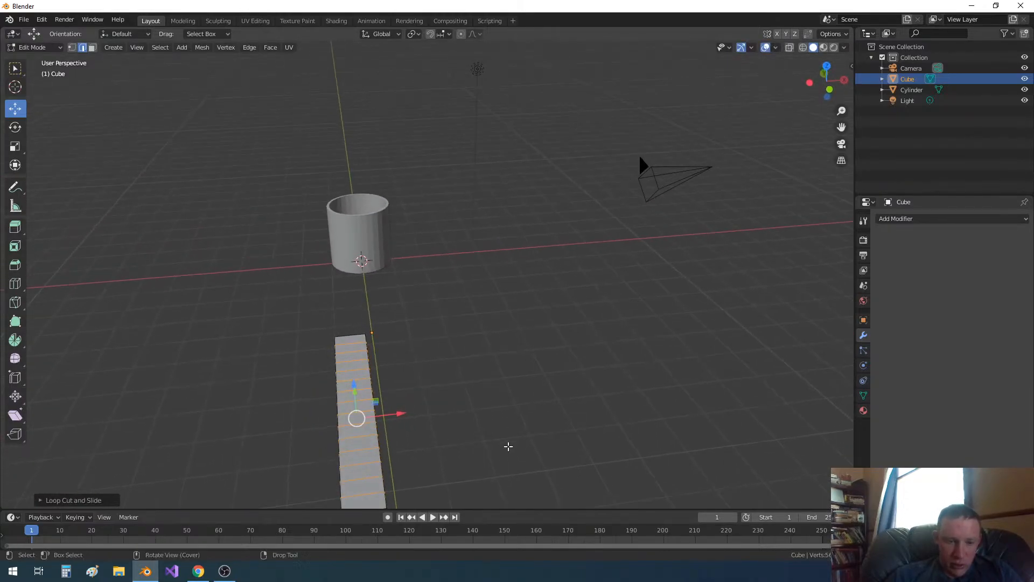
Add a Simple Deform modifier to the bar and set it to Bend around the Y axis.
left_click(903, 222)
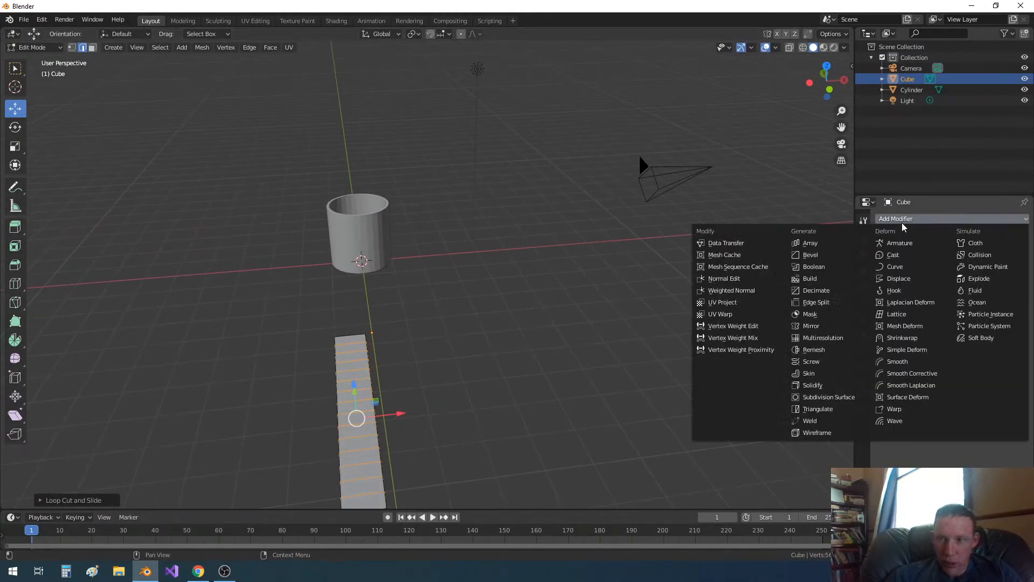
left_click(906, 350)
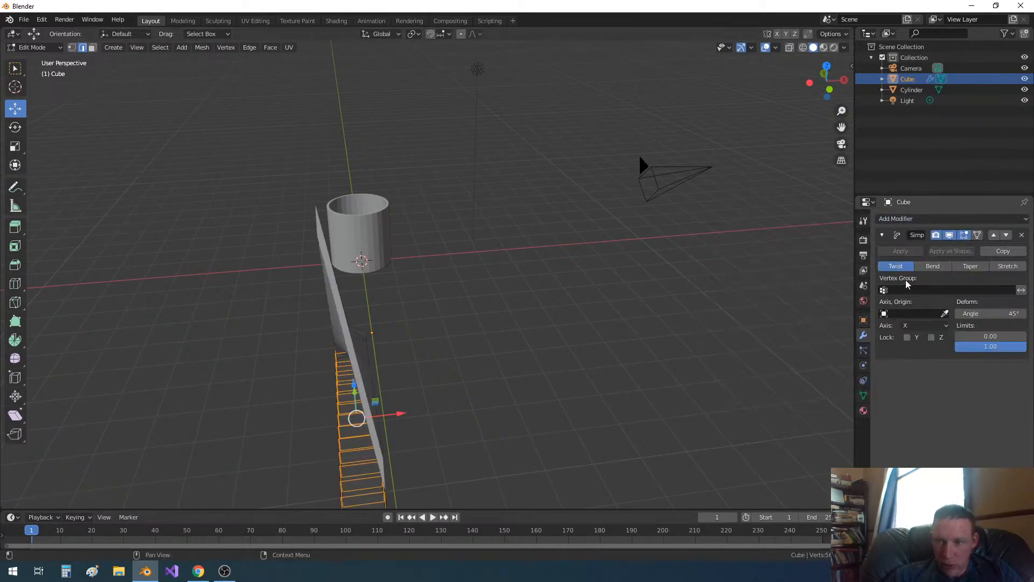
left_click(938, 269)
left_click(909, 323)
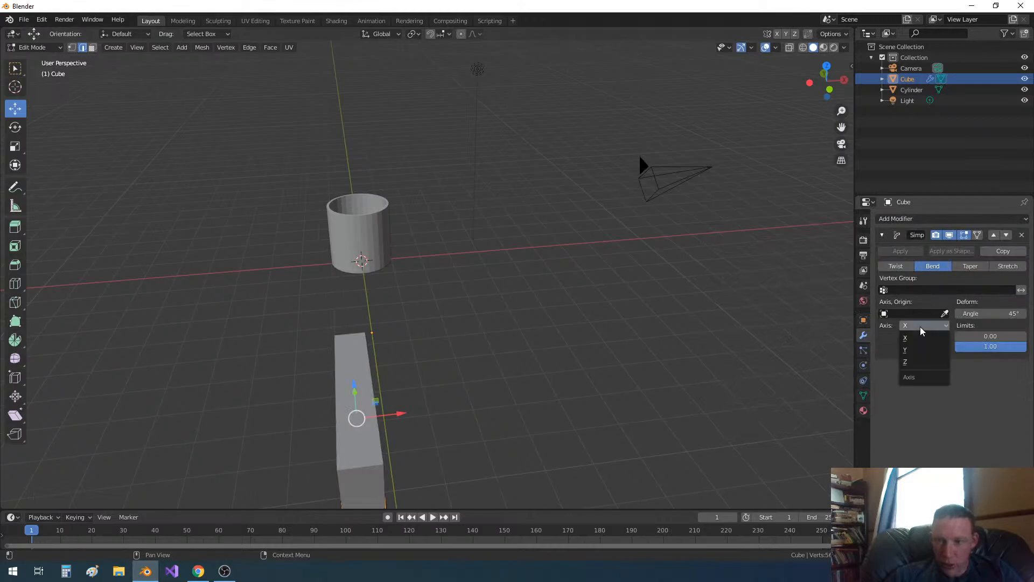
left_click(914, 352)
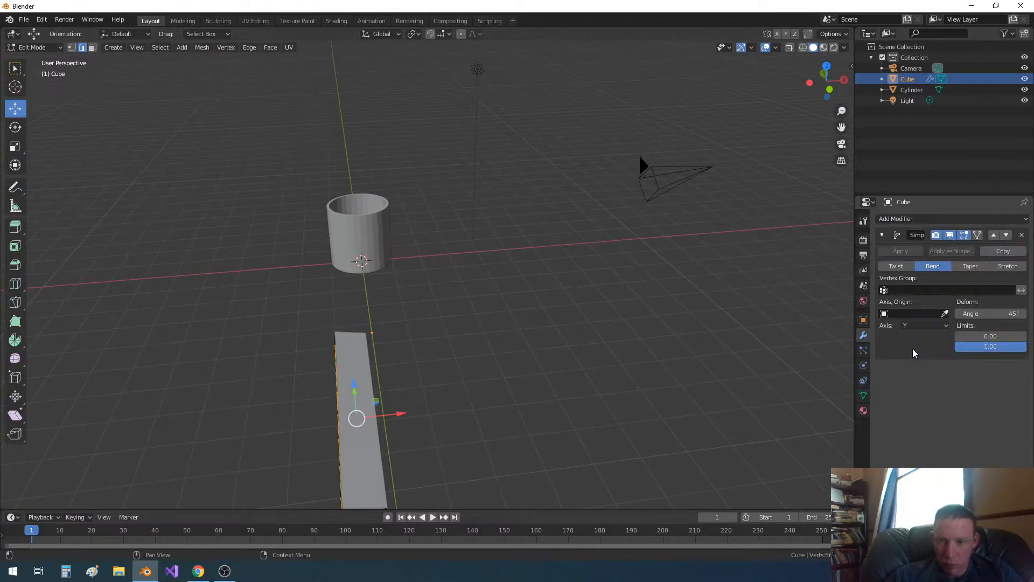
Try the Z axis for the bar's bend and set the bend axis back to Y.
left_click(927, 325)
left_click(913, 362)
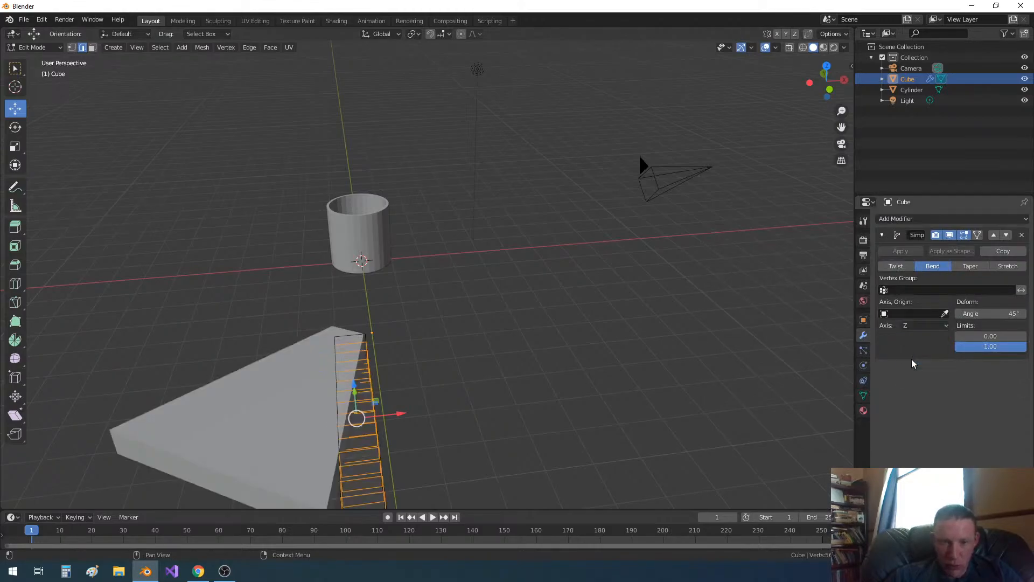
left_click(923, 320)
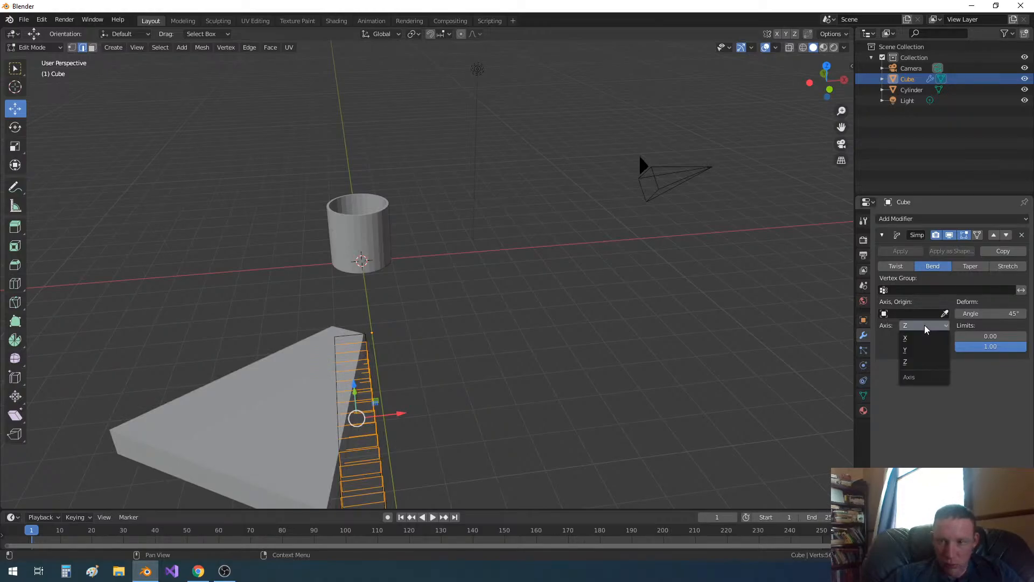
left_click(918, 351)
Leave mesh editing and apply the bar's rotation and scale.
key("Tab")
middle_click_drag(635, 354, 662, 333)
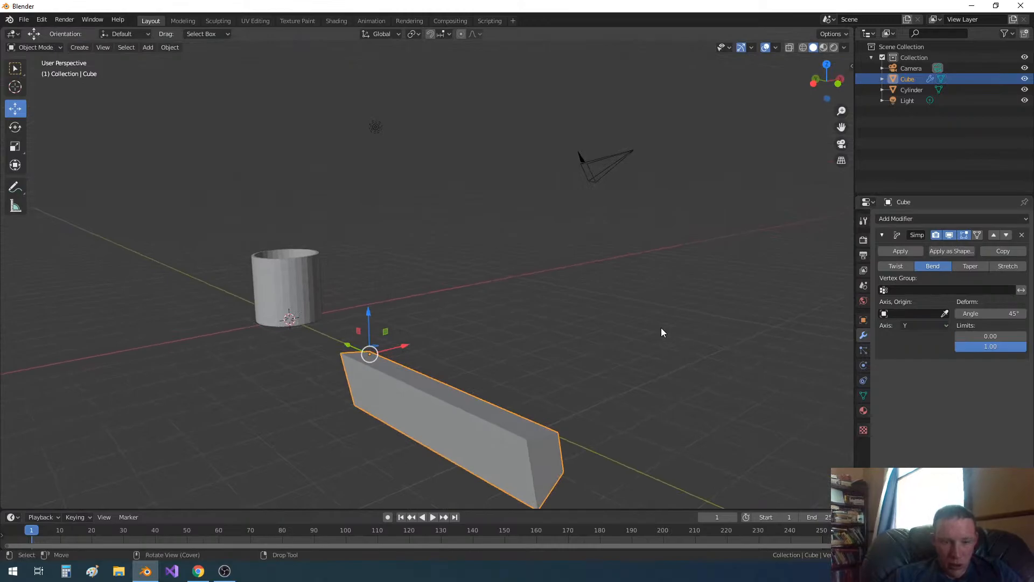
key("ctrl+a")
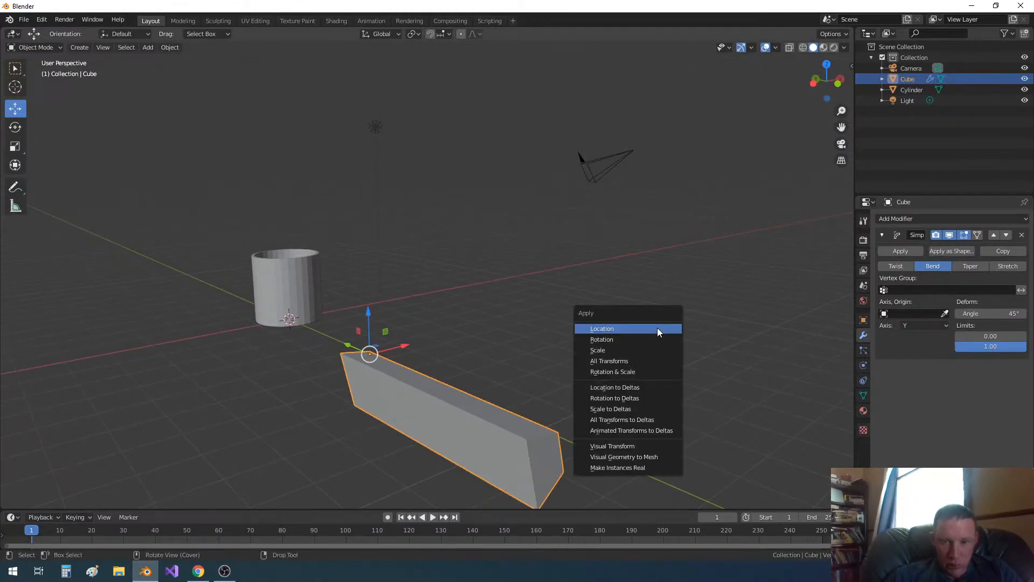
left_click(632, 371)
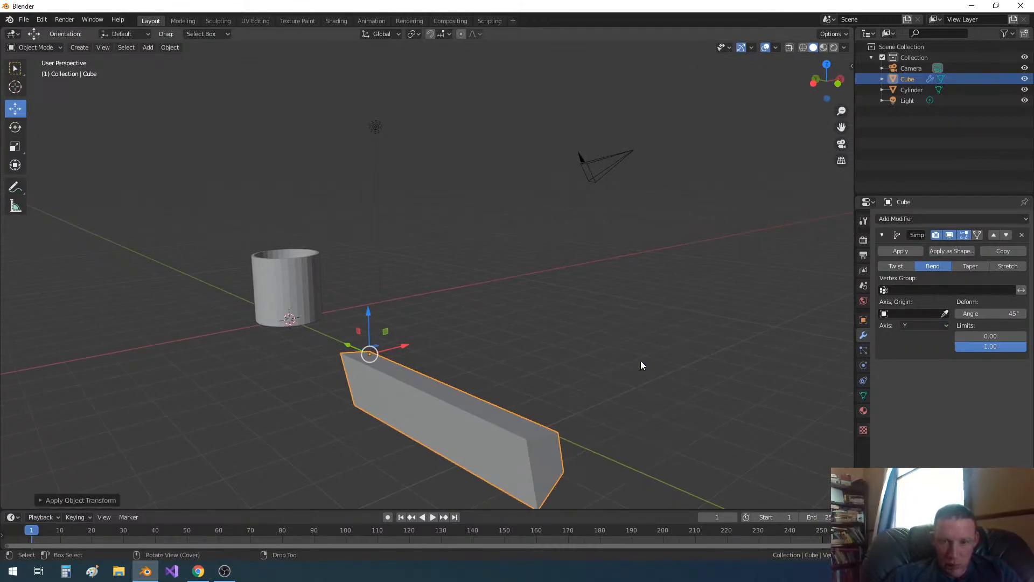
Compare the bar's bend around the X, Y and Z axes, leaving the axis on Y.
left_click(914, 324)
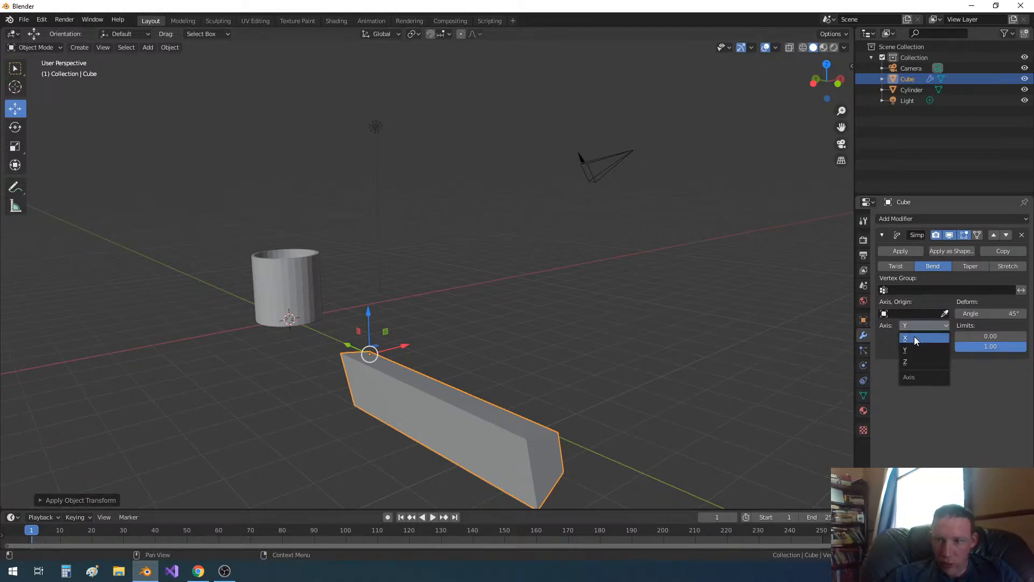
left_click(913, 336)
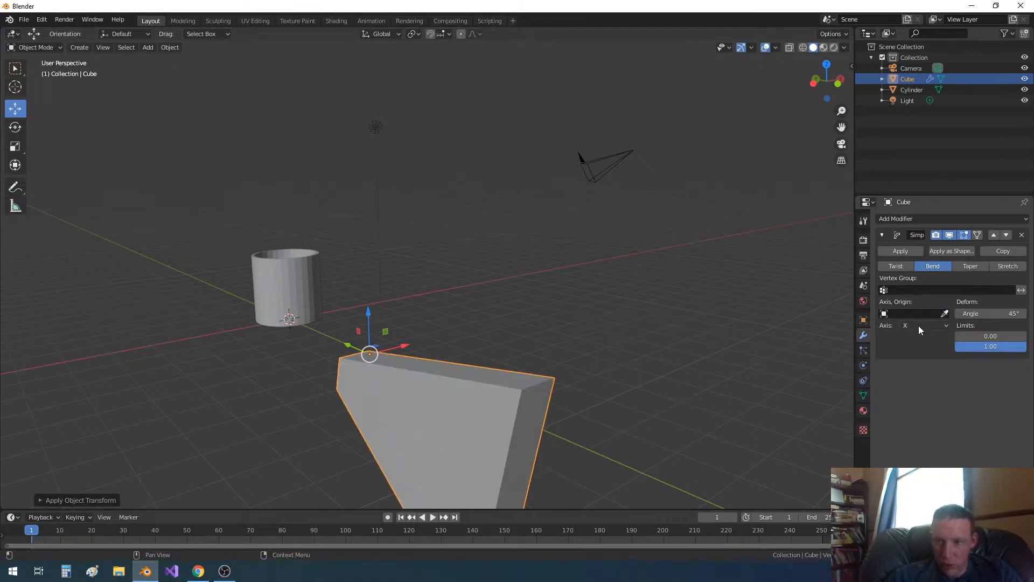
left_click(920, 325)
left_click(913, 346)
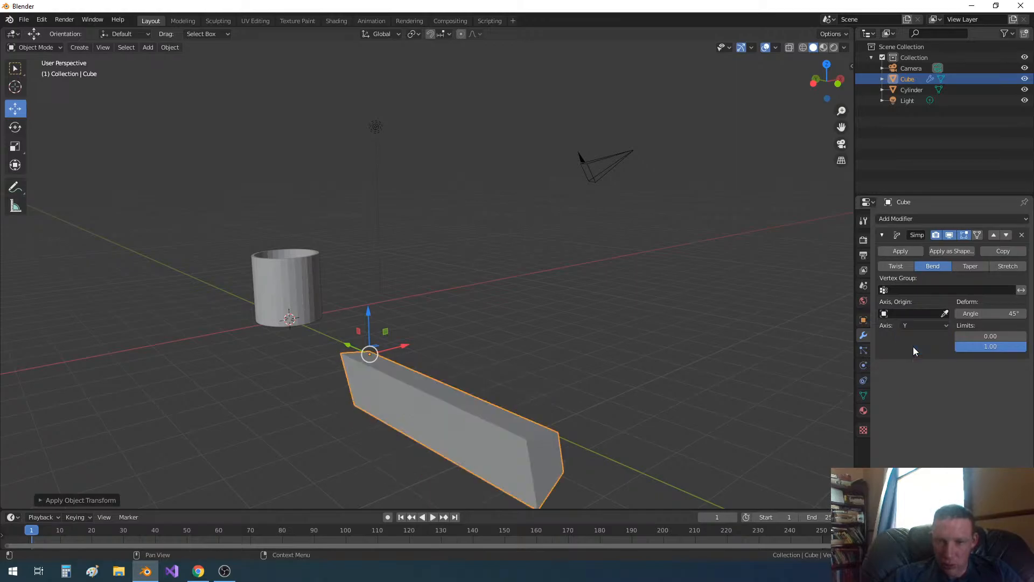
left_click(920, 326)
left_click(913, 361)
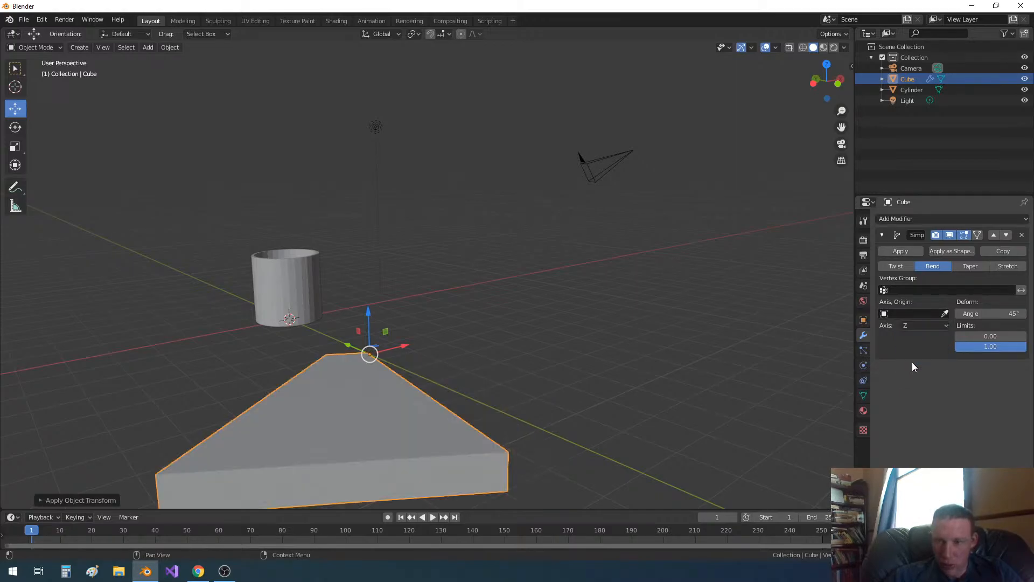
left_click(924, 325)
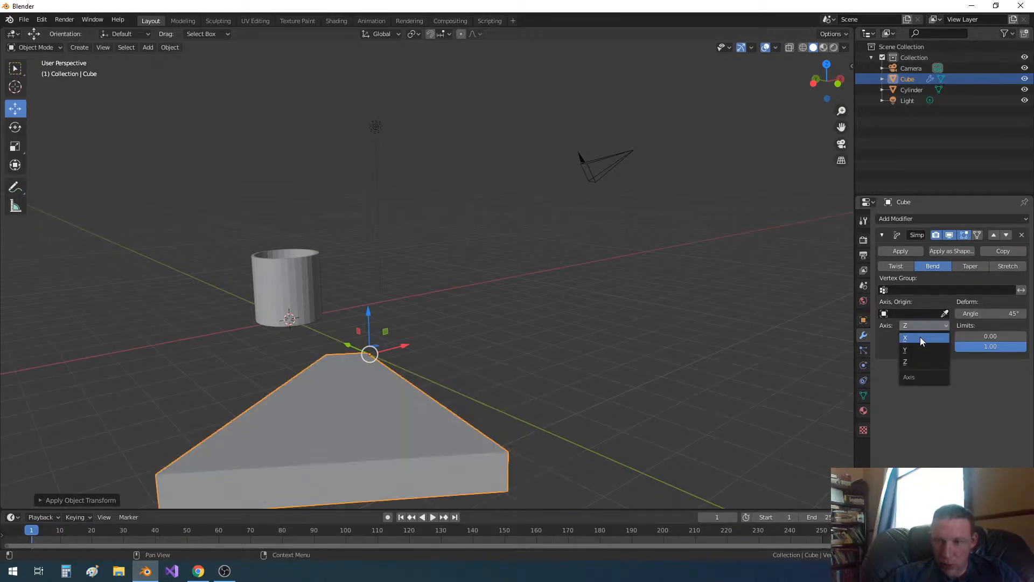
left_click(916, 351)
Open the bar's mesh for editing and select all of its geometry.
middle_click_drag(709, 347, 654, 342)
key("Tab")
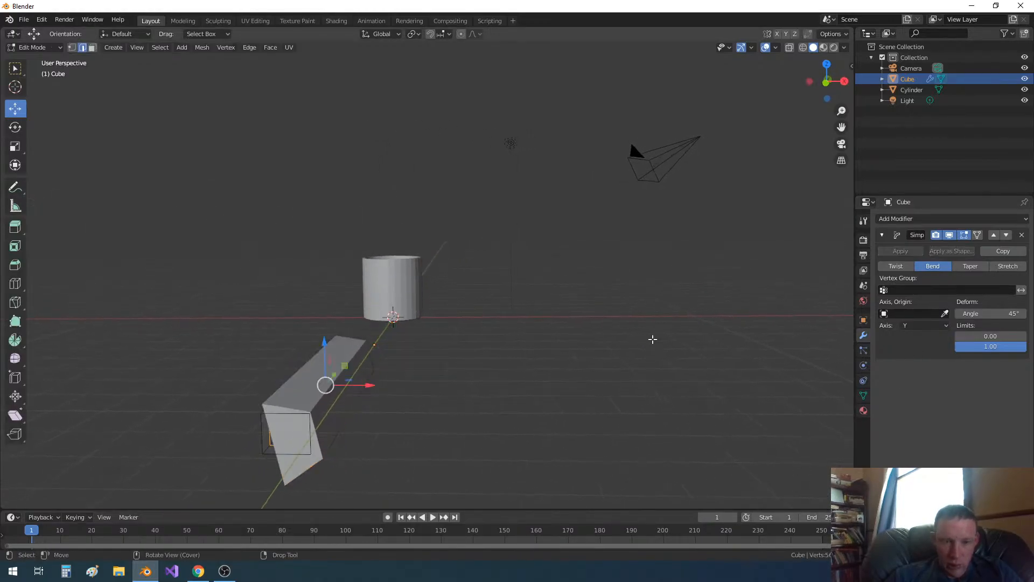
key("a")
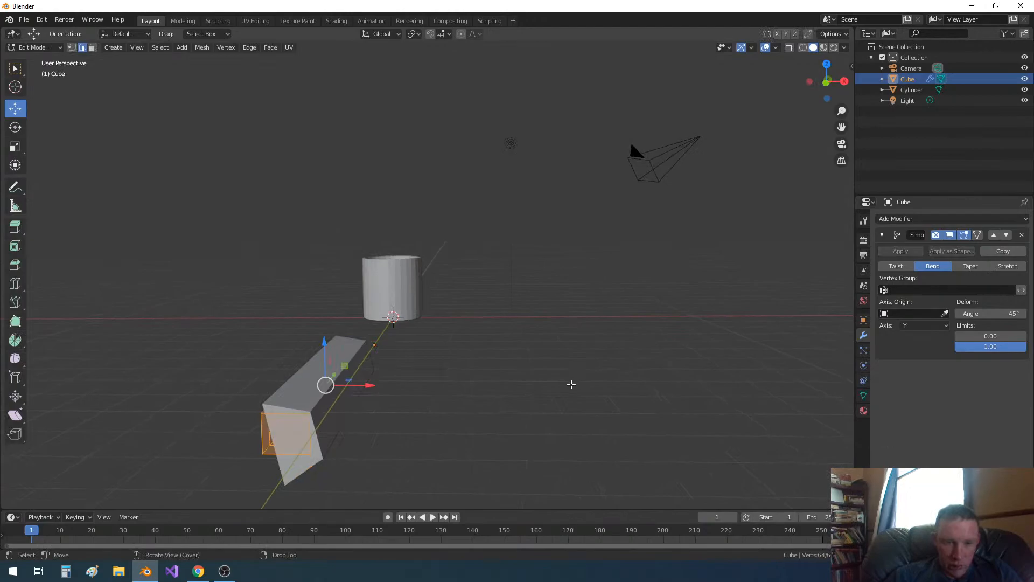
middle_click_drag(414, 412, 438, 405)
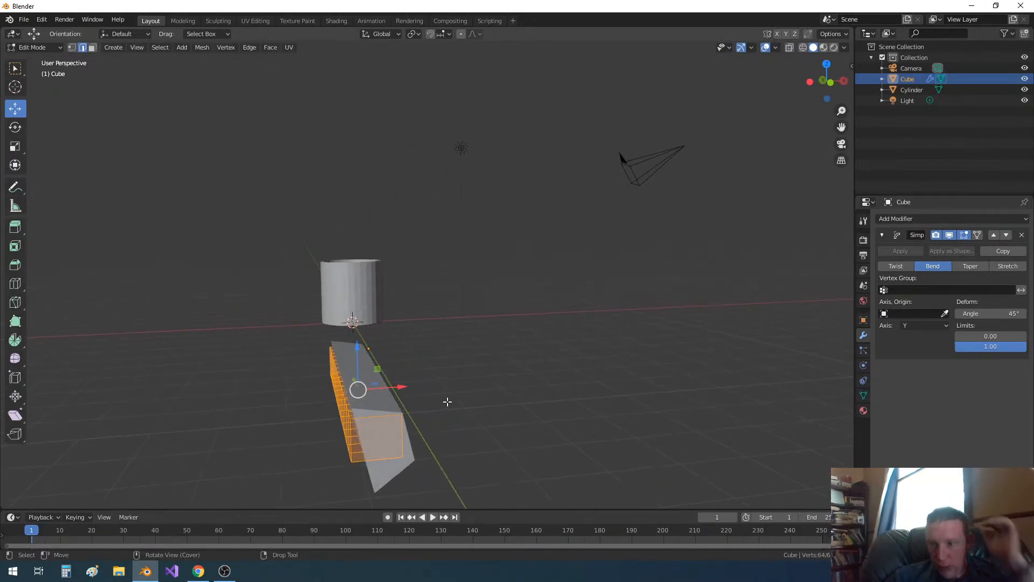
Try the Stretch, Taper and Twist deformations on the bar and switch the modifier back to Bend.
left_click(1006, 267)
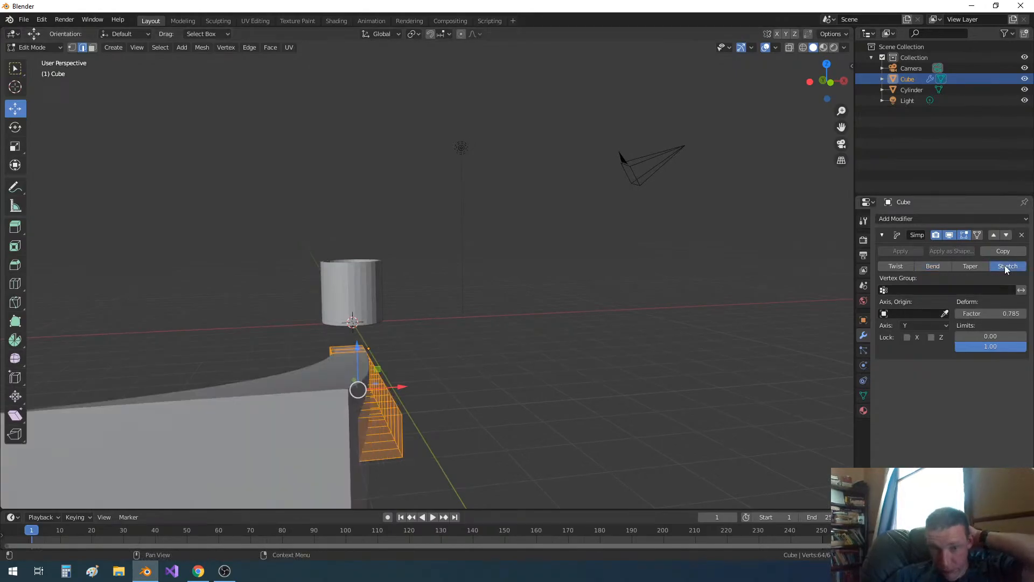
middle_click_drag(844, 322, 736, 329)
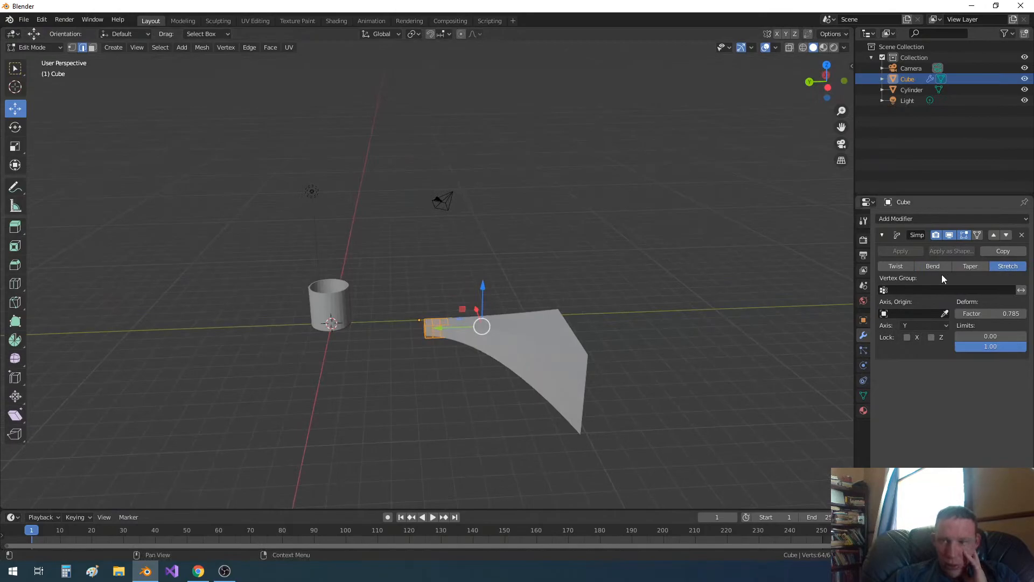
left_click(976, 269)
left_click(892, 268)
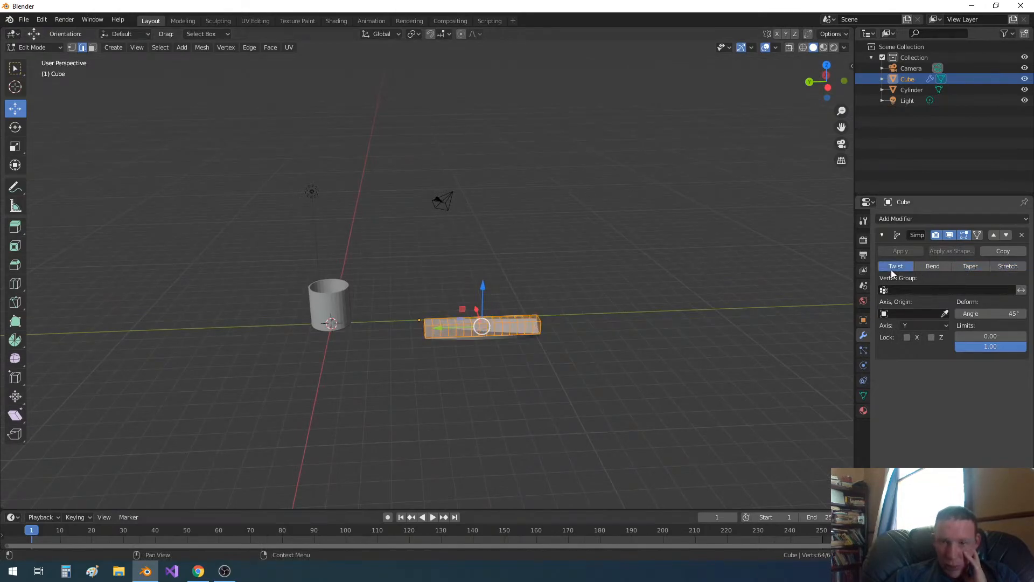
middle_click_drag(846, 291, 555, 409)
left_click(933, 266)
scroll(554, 409, "down", 1)
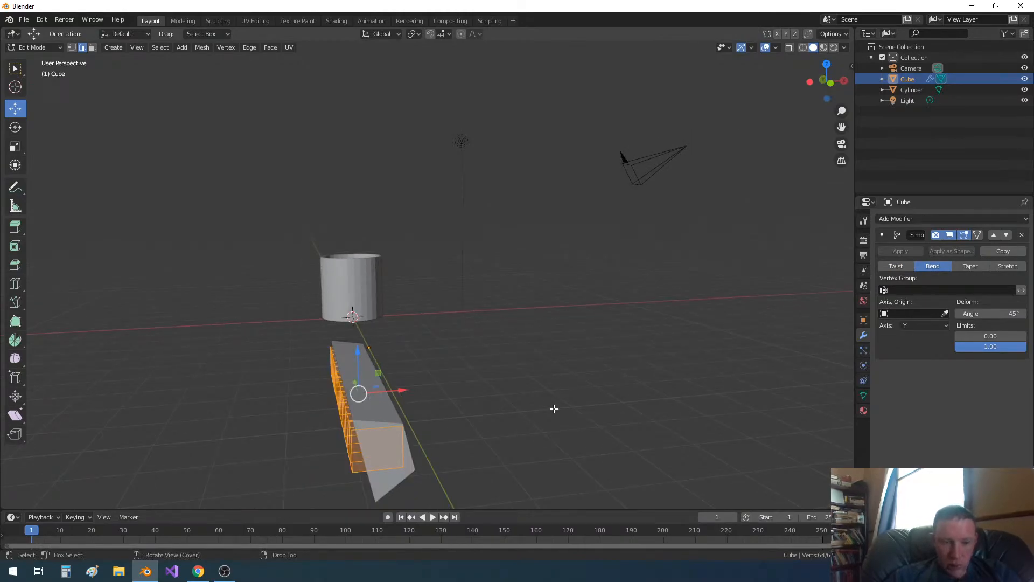
Add a plain axes empty in Object Mode and move it beside the bar to about X -5.5 m, Y -7.7 m.
key("Tab")
key("shift+a")
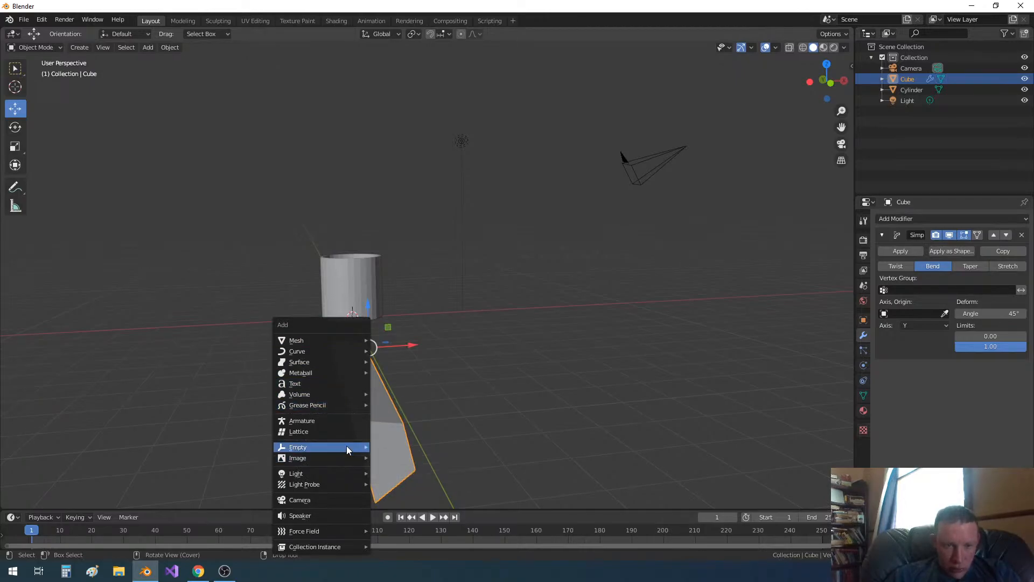
mouse_move(347, 445)
left_click(400, 446)
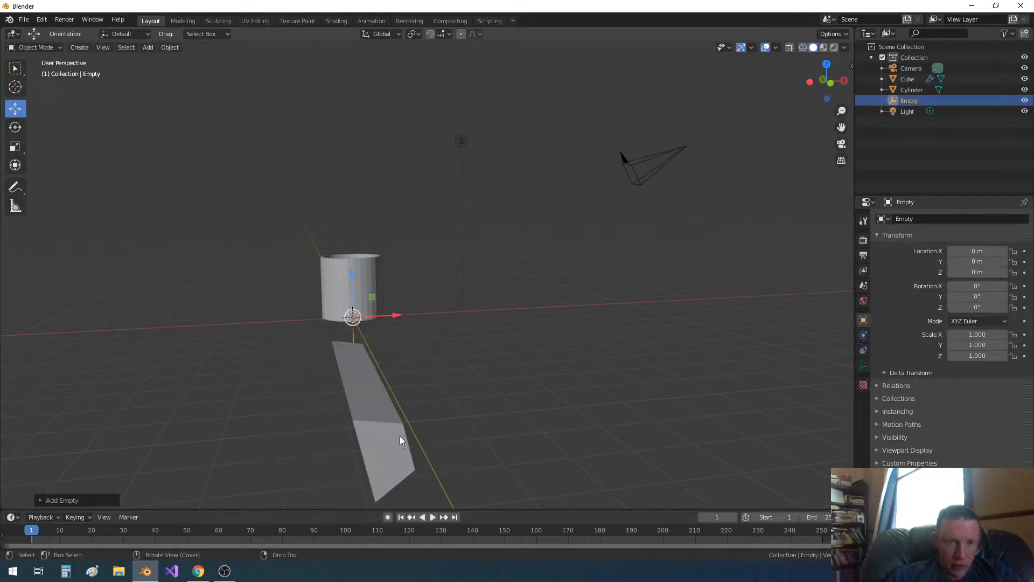
middle_click_drag(373, 306, 318, 330)
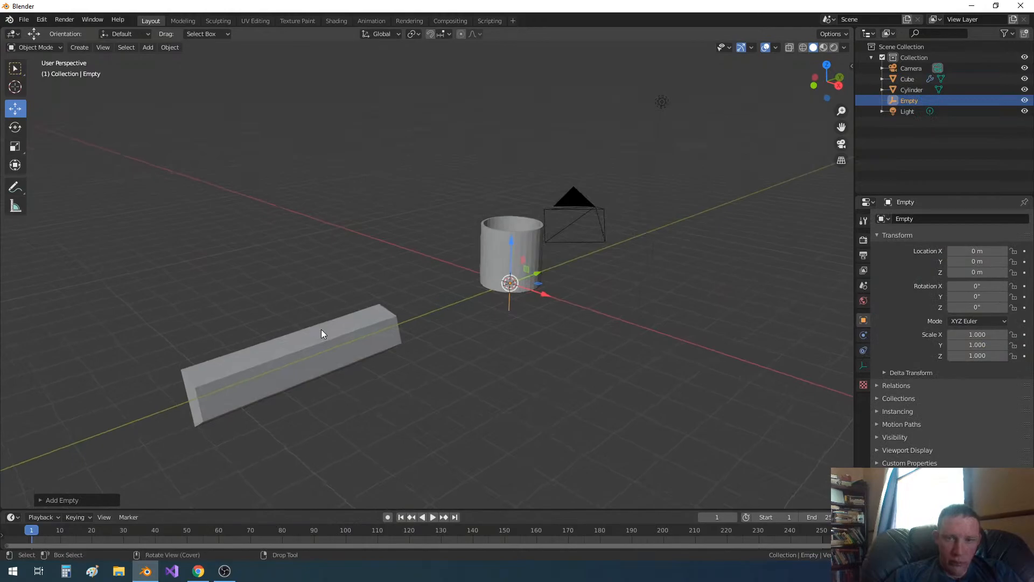
left_click_drag(534, 273, 255, 305)
middle_click_drag(255, 305, 348, 300)
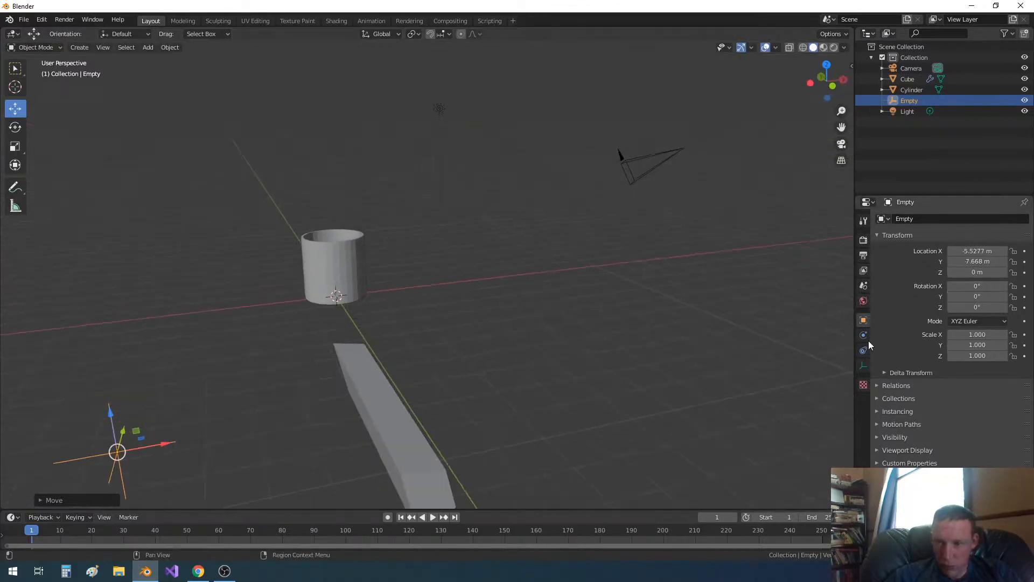
Assign the empty as the origin of the bar's Simple Deform modifier.
left_click(404, 451)
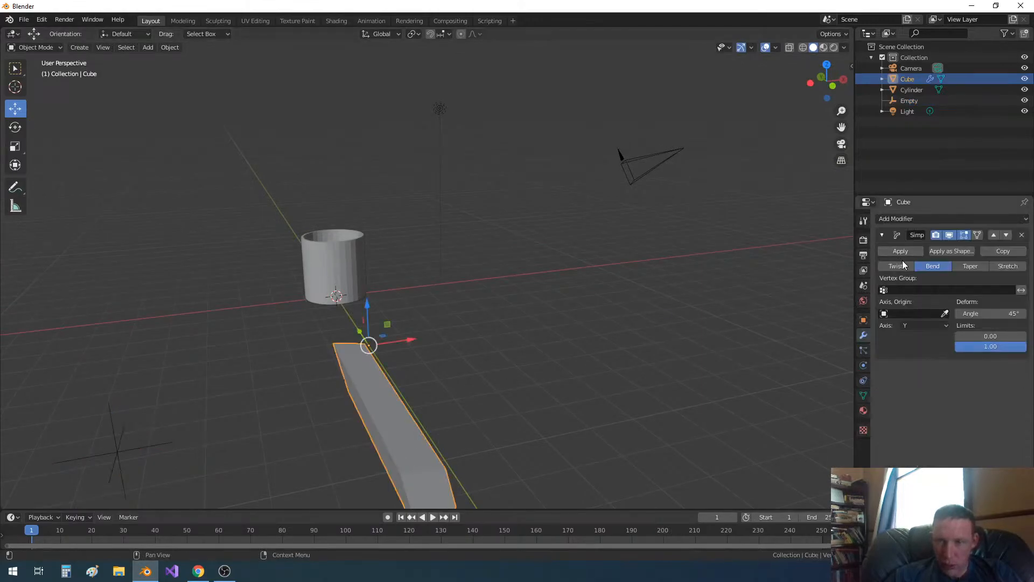
left_click(946, 313)
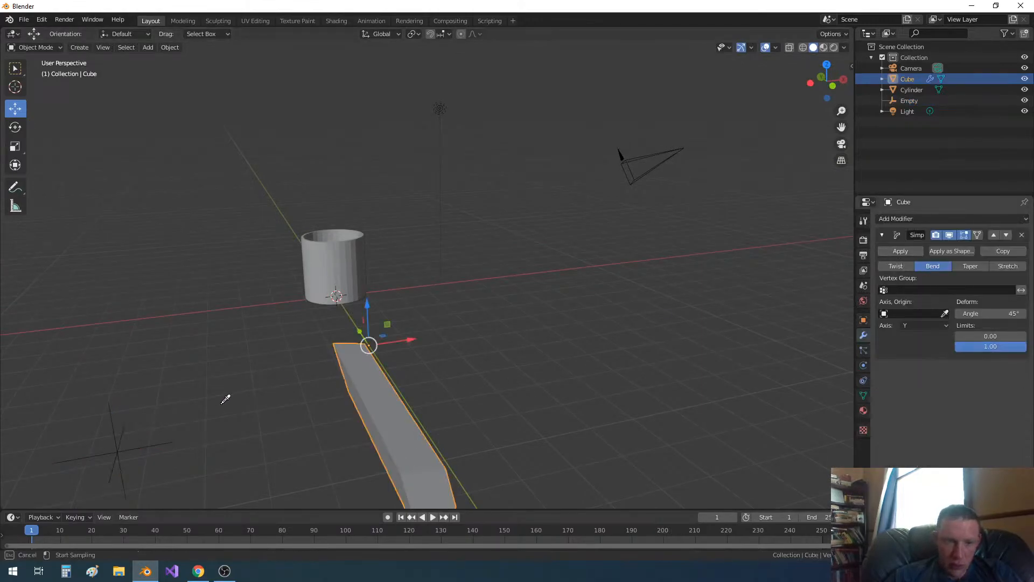
left_click(115, 451)
middle_click_drag(441, 402, 384, 395)
Try the X and Z bend axes with the empty as origin, and return the axis to Y.
left_click(916, 326)
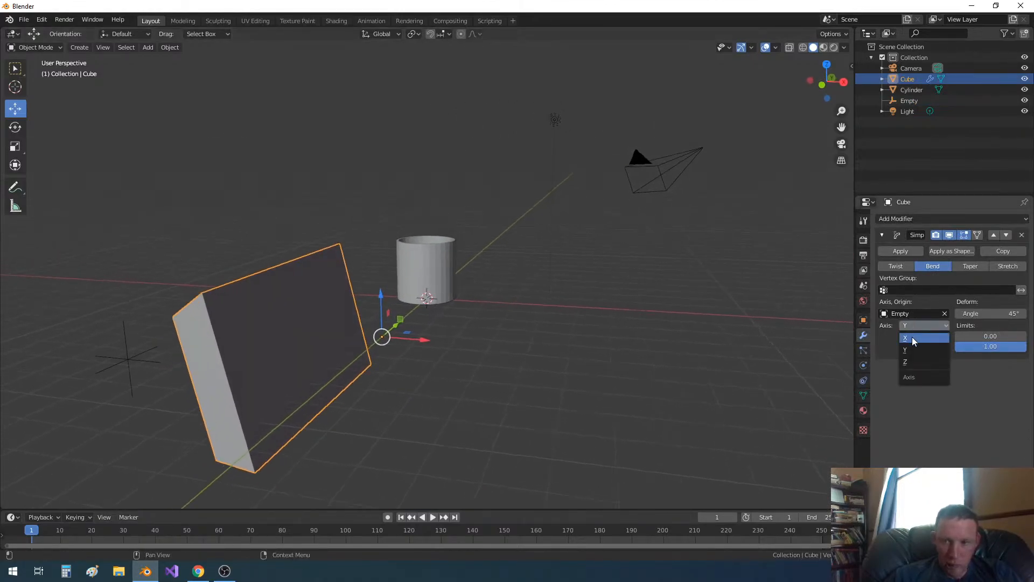
left_click(912, 337)
left_click(914, 329)
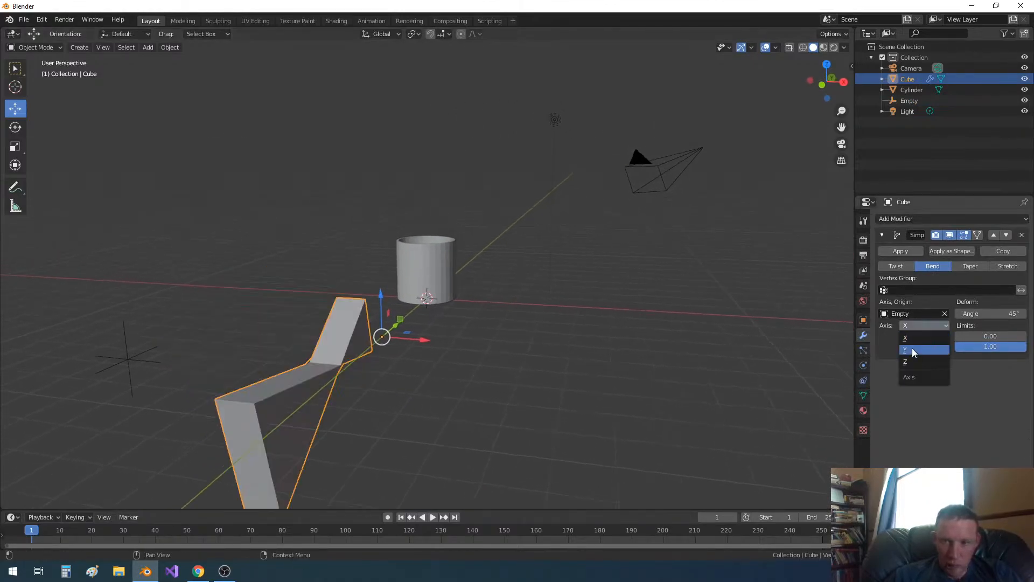
left_click(911, 359)
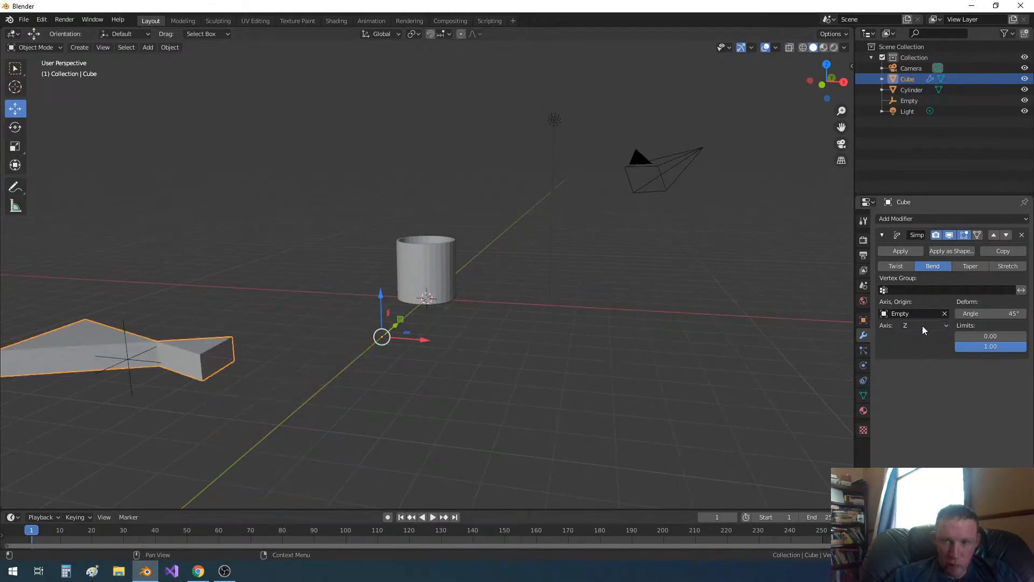
left_click(922, 325)
left_click(914, 350)
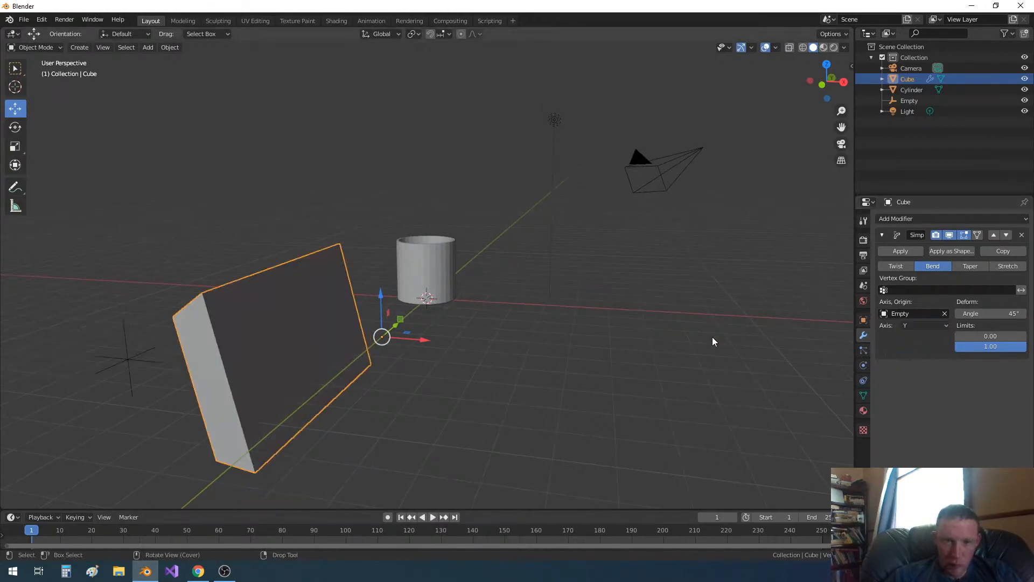
middle_click_drag(711, 340, 744, 339)
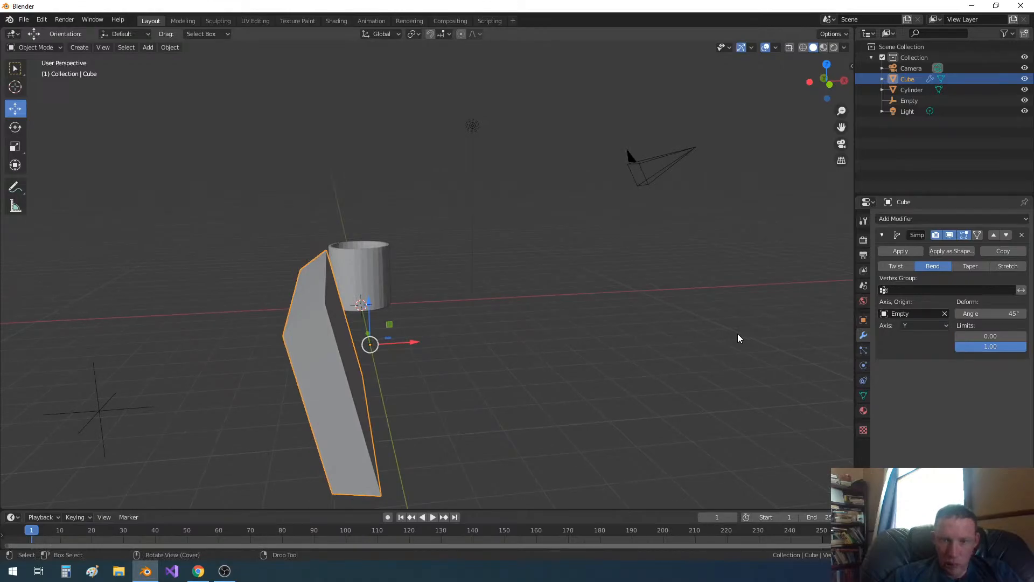
Delete the bent bar and the empty, keeping the hollow cylinder in the scene.
key("x")
left_click(522, 382)
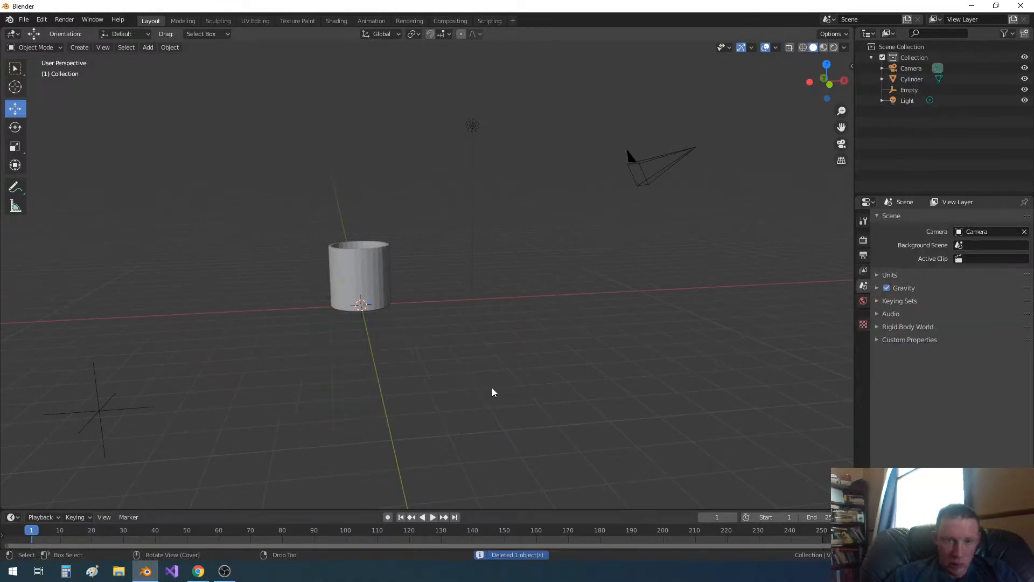
left_click(103, 411)
key("x")
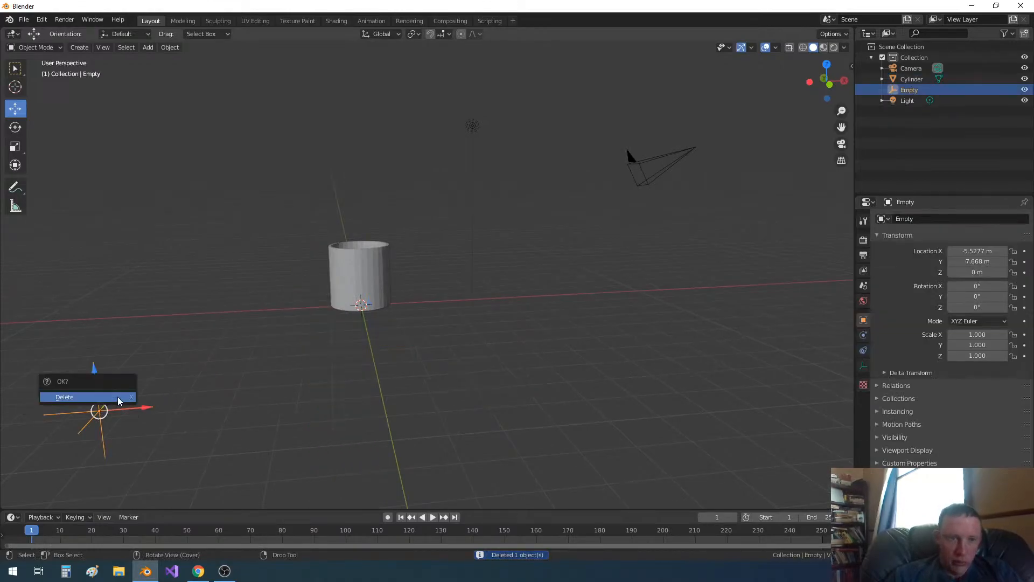
left_click(121, 400)
middle_click_drag(330, 311, 434, 316)
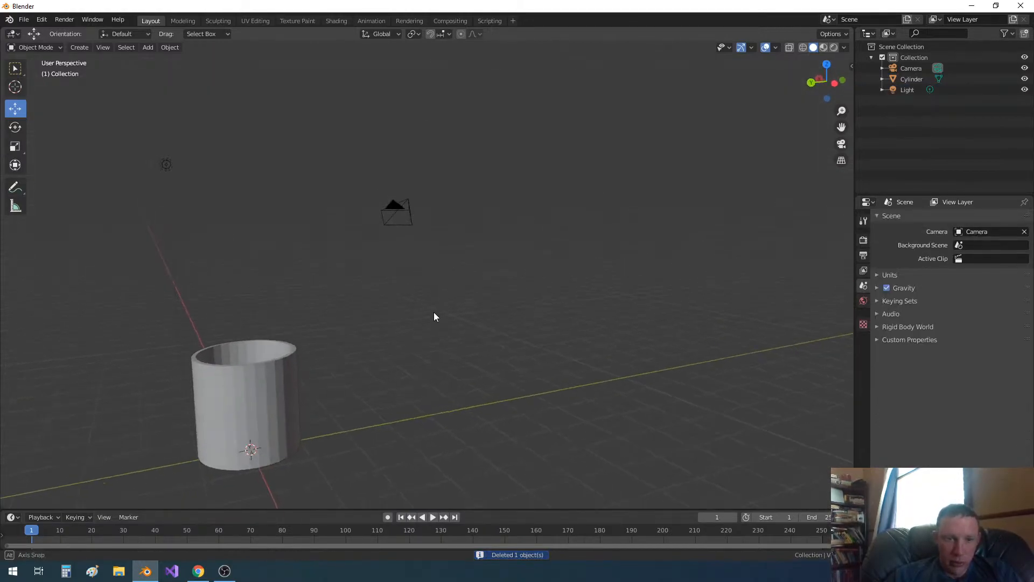
Select the hollow cylinder, set its mesh editing to face selection, and return to Object Mode.
left_click(243, 413)
middle_click_drag(351, 392, 404, 359)
scroll(318, 381, "up", 2)
scroll(318, 380, "up", 1)
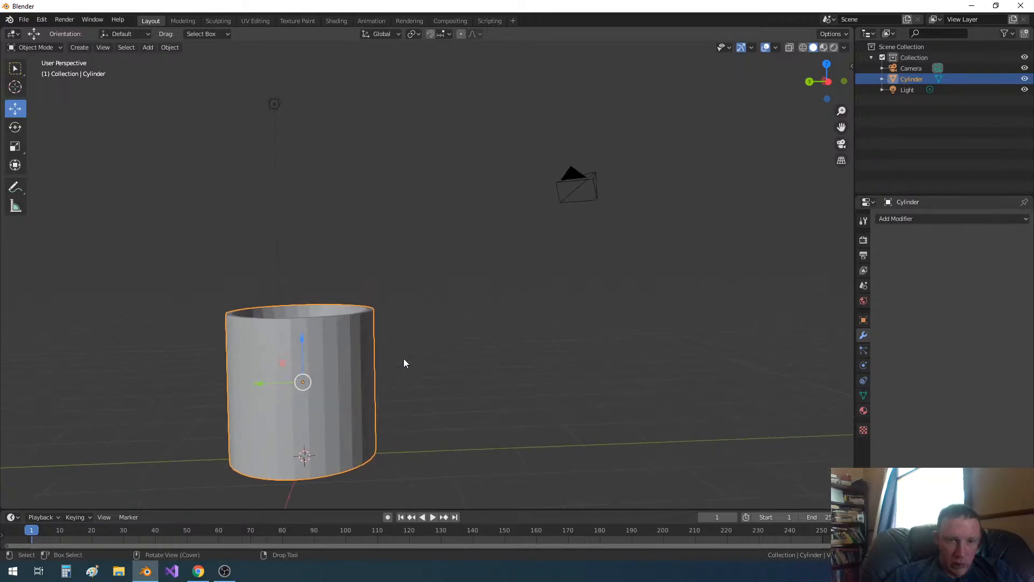
scroll(406, 363, "down", 1)
scroll(404, 363, "down", 1)
middle_click_drag(406, 365, 420, 413, "shift")
key("Tab")
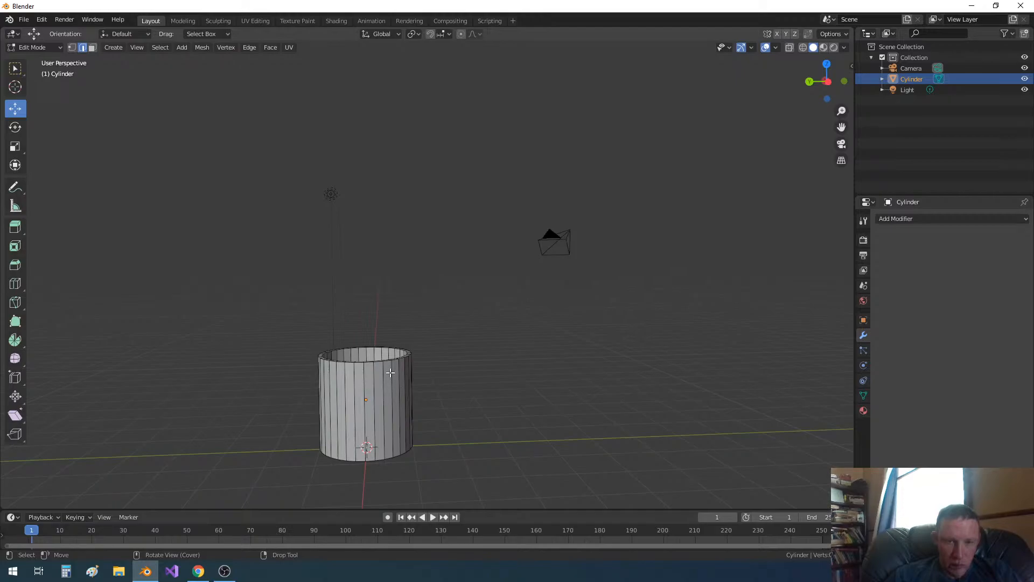
left_click(93, 47)
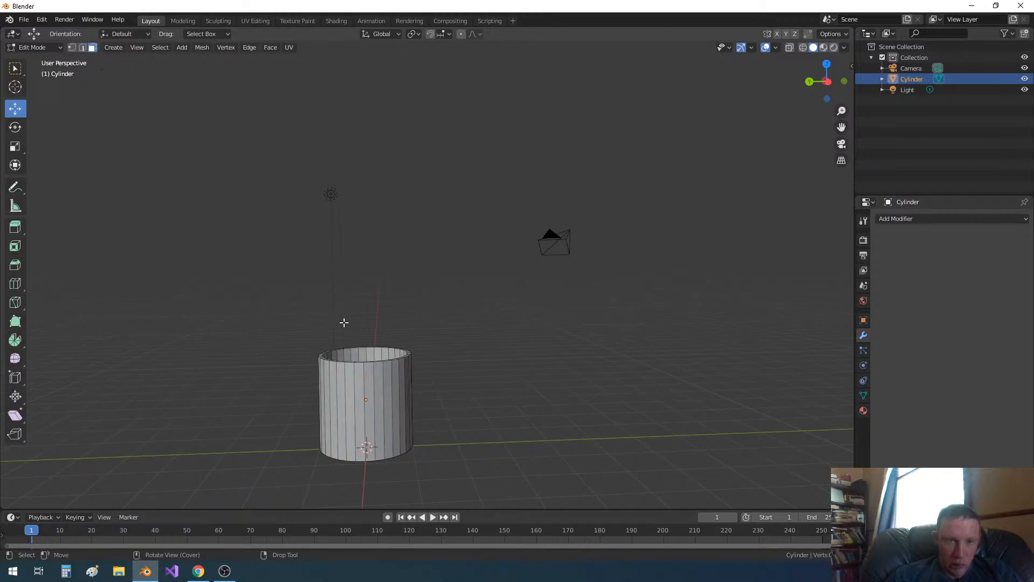
key("Tab")
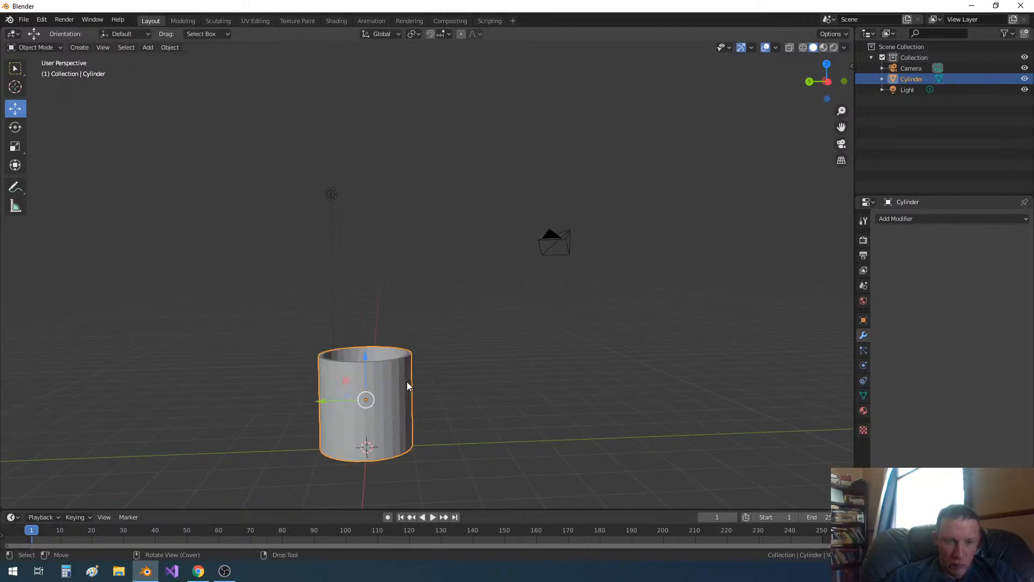
Stretch the hollow cylinder along Z, enlarge it uniformly by about 1.37, and raise it to the grid floor.
key("s")
key("z")
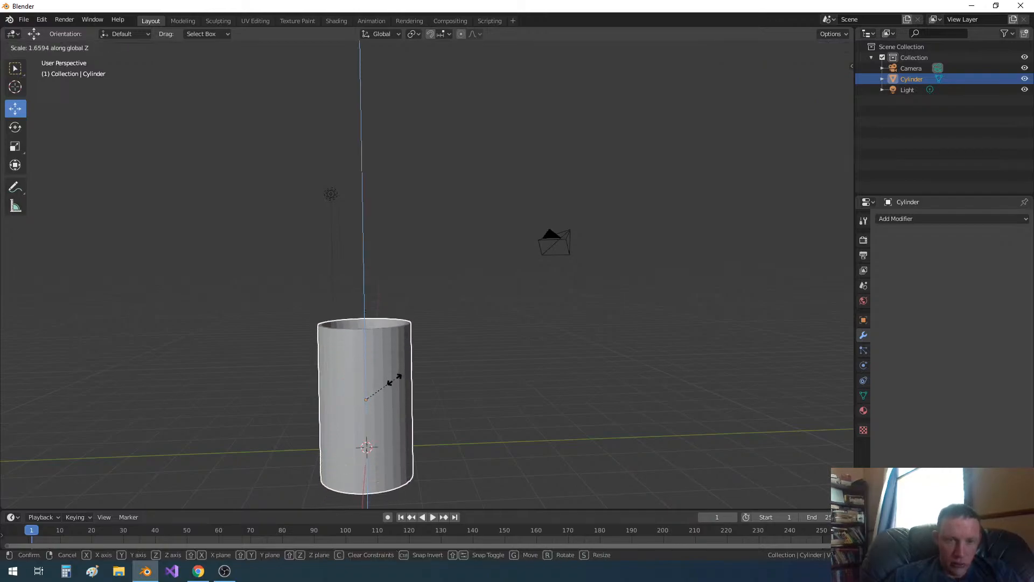
left_click(392, 384)
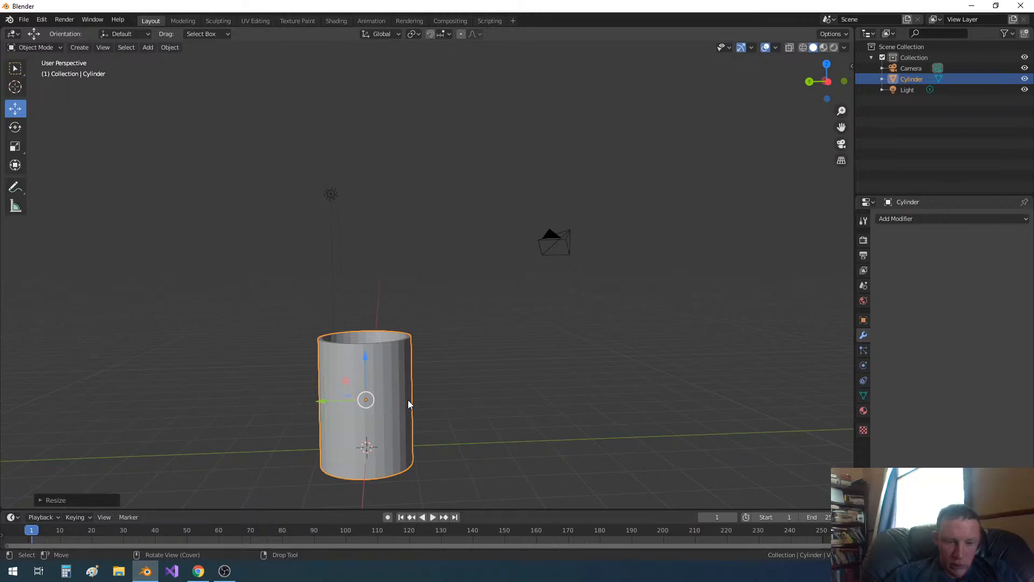
key("s")
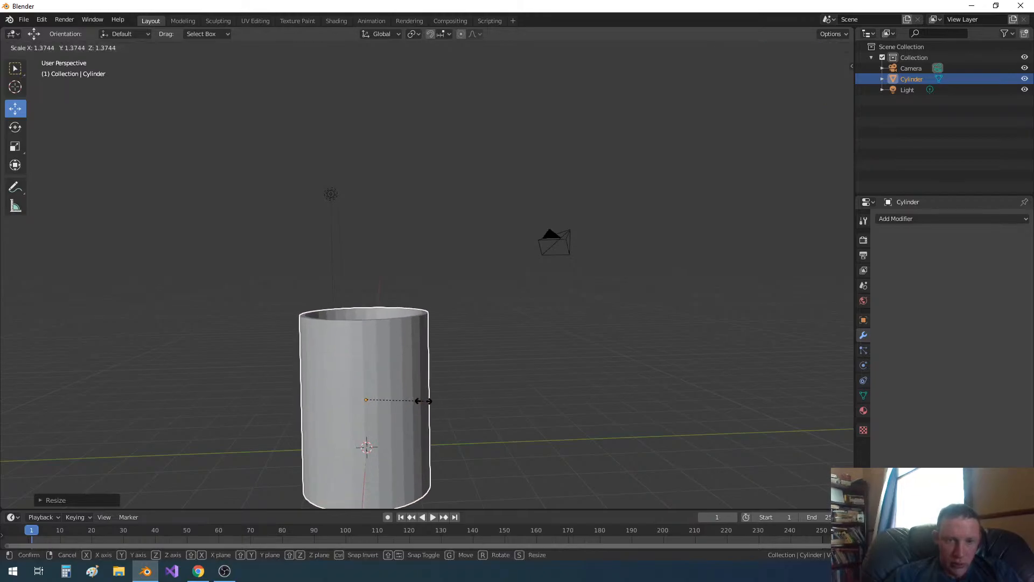
left_click(424, 401)
middle_click_drag(461, 400, 469, 399)
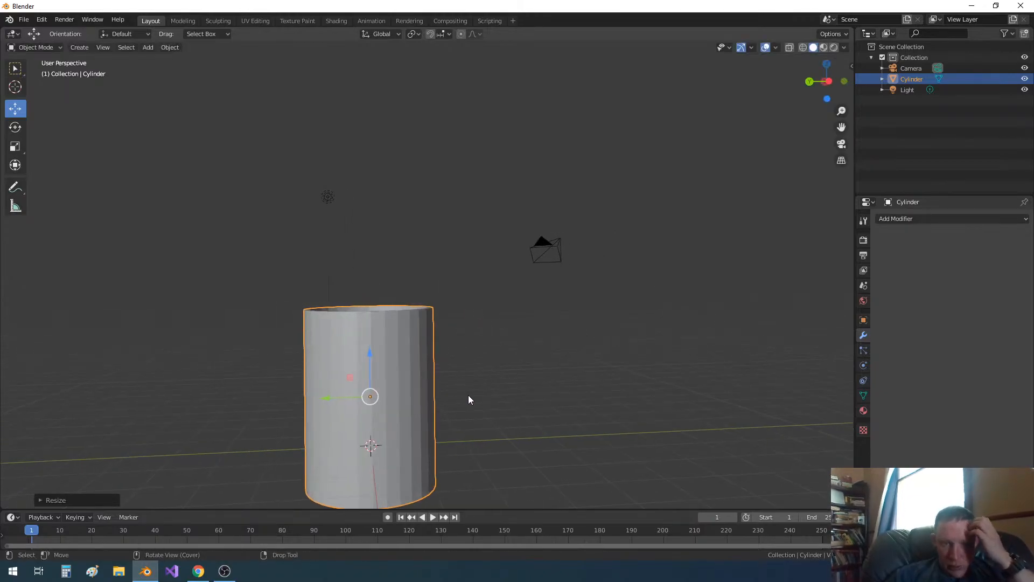
left_click_drag(370, 354, 370, 315)
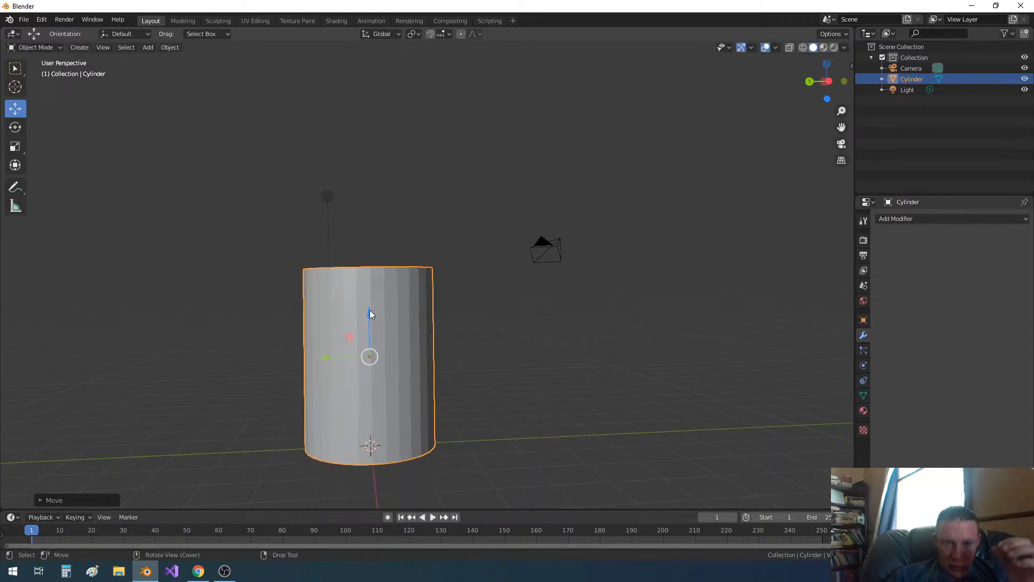
Replace the hollow cylinder with a new cylinder mesh and raise it along Z so its base rests on the grid.
key("x")
left_click(464, 387)
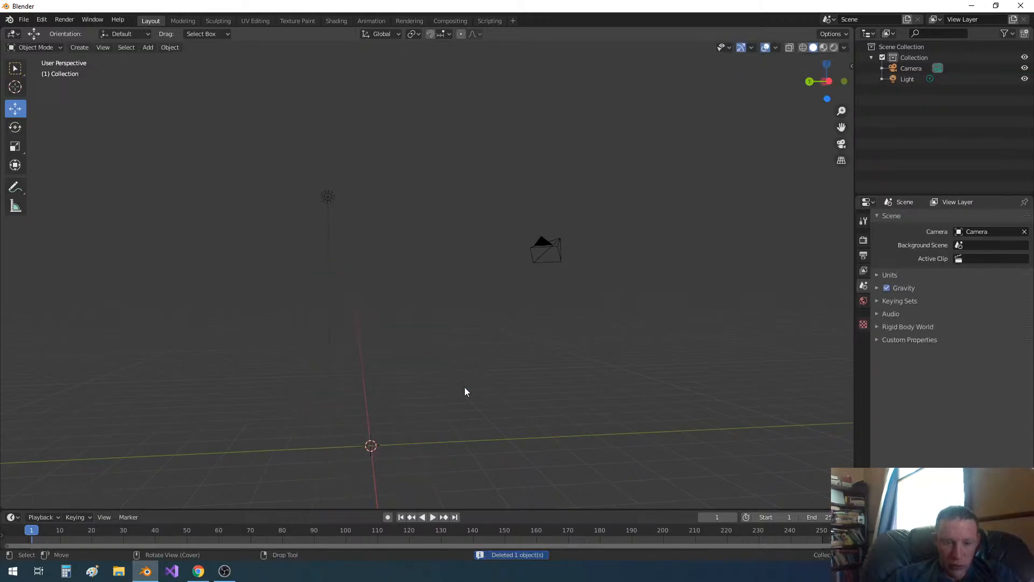
key("shift+a")
mouse_move(464, 387)
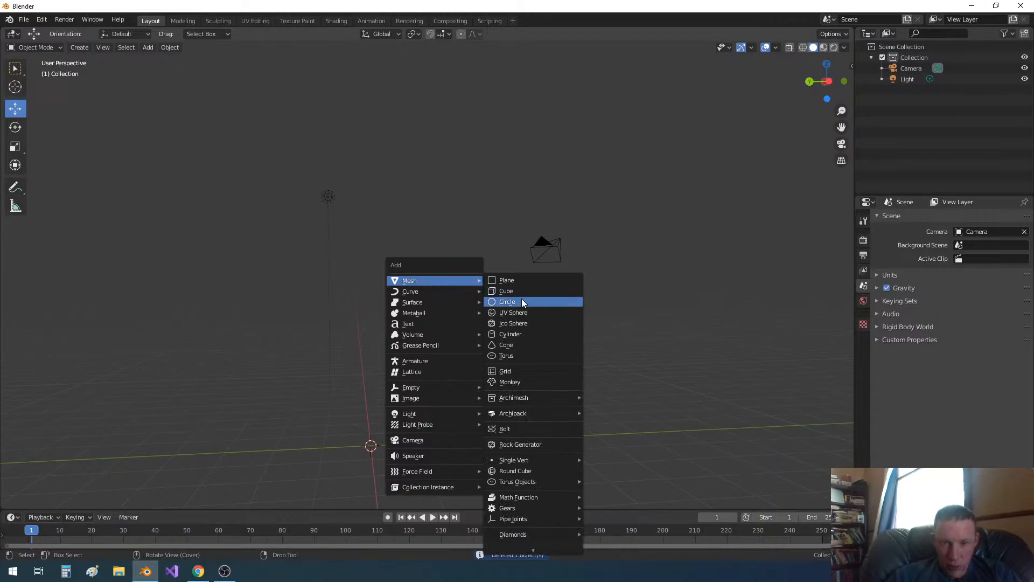
left_click(524, 334)
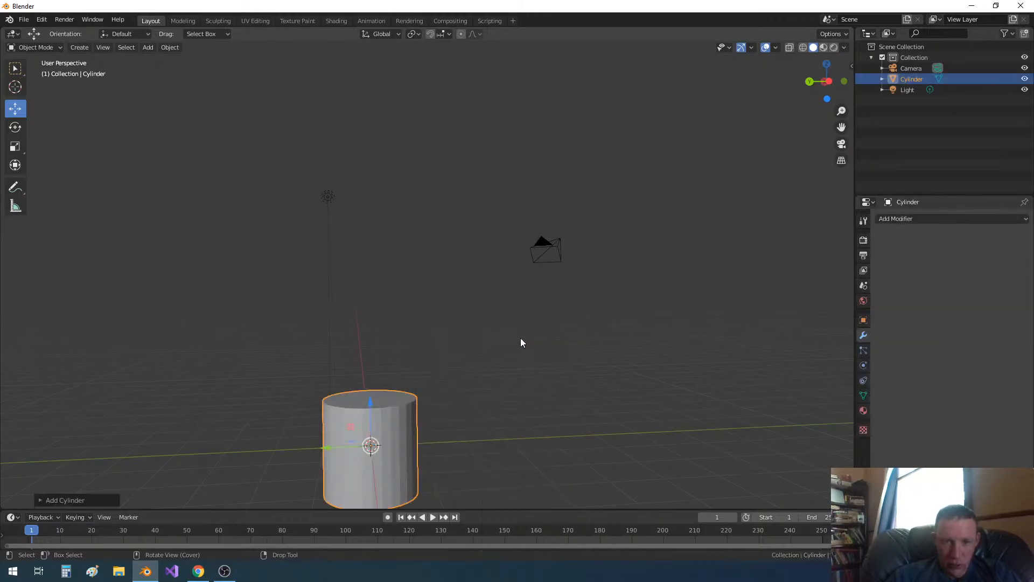
left_click_drag(369, 409, 372, 351)
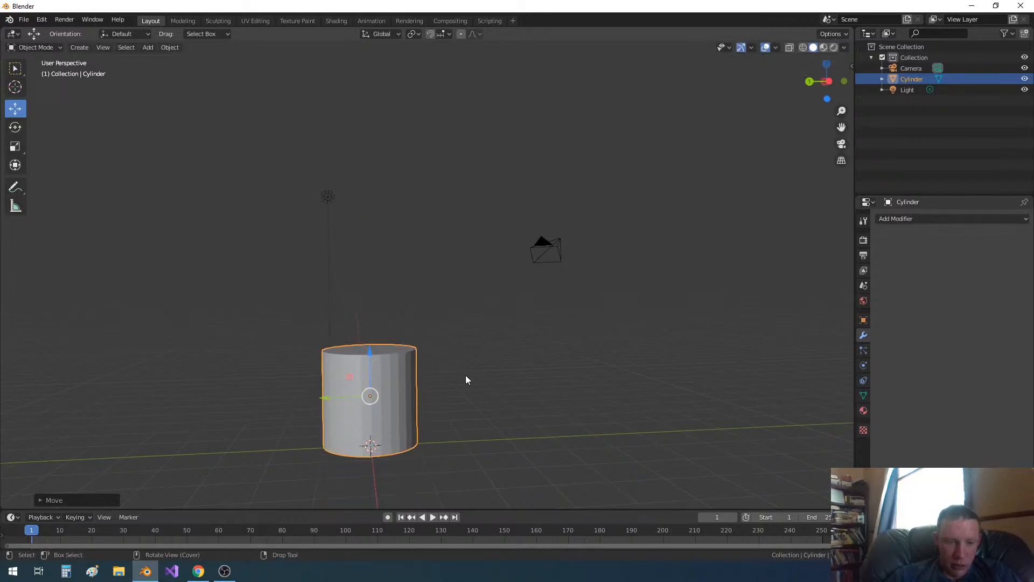
Delete the cylinder's top face in Edit Mode and return to Object Mode.
key("Tab")
middle_click_drag(461, 375, 458, 395)
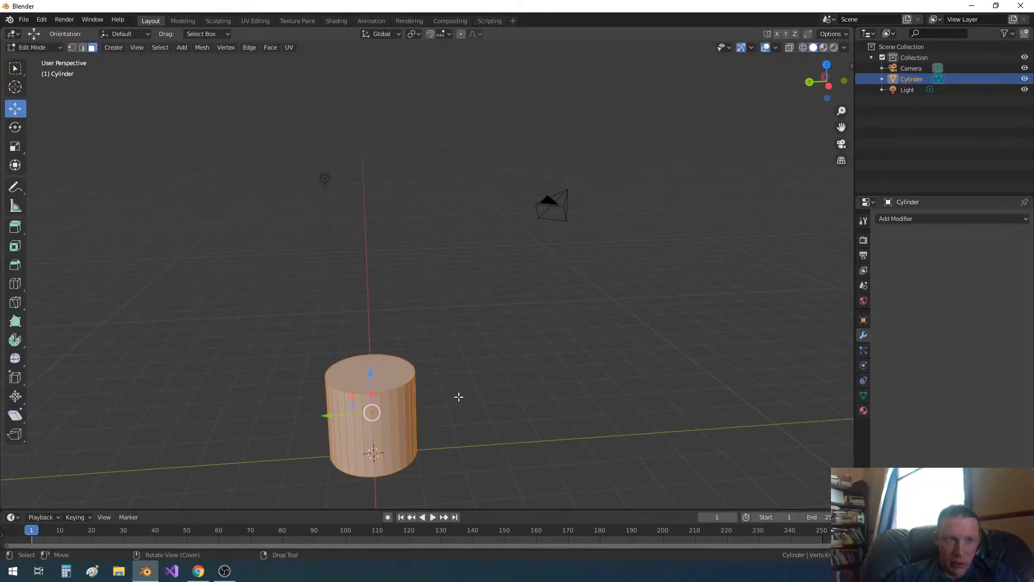
left_click(367, 380)
key("x")
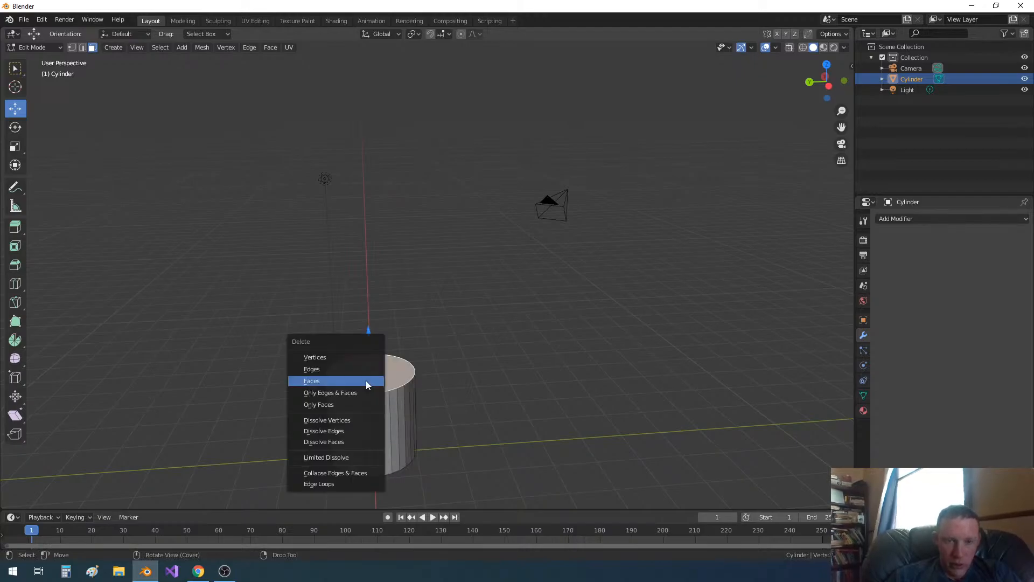
left_click(367, 381)
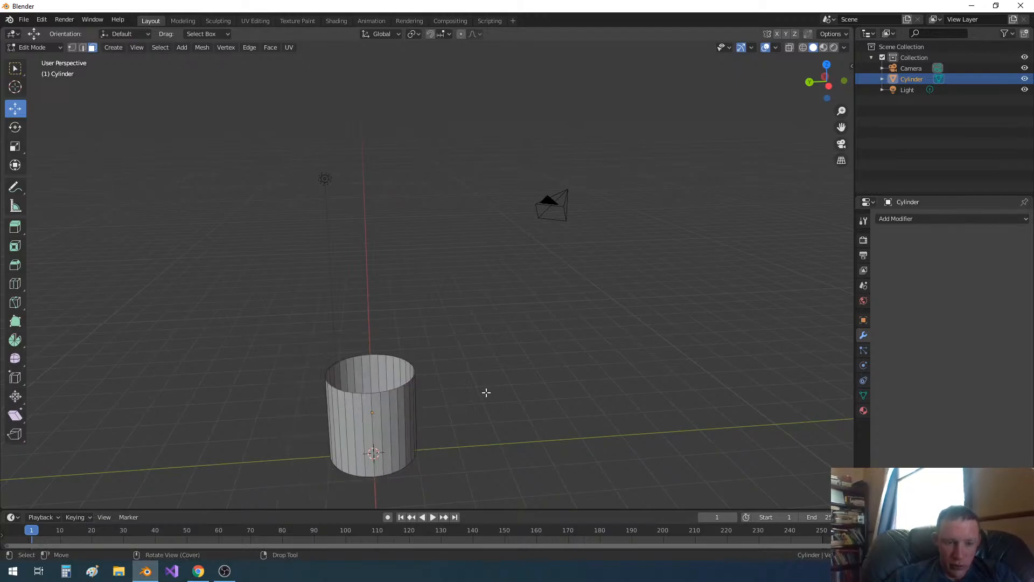
key("Tab")
Add a Solidify modifier to the open cylinder, increase its thickness in five increments, and apply it.
left_click(942, 219)
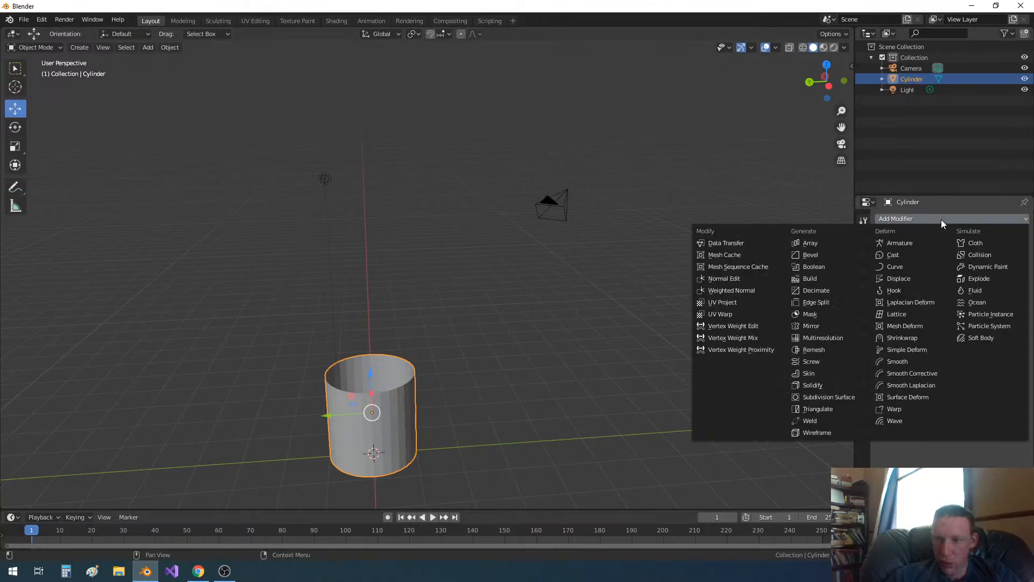
left_click(819, 384)
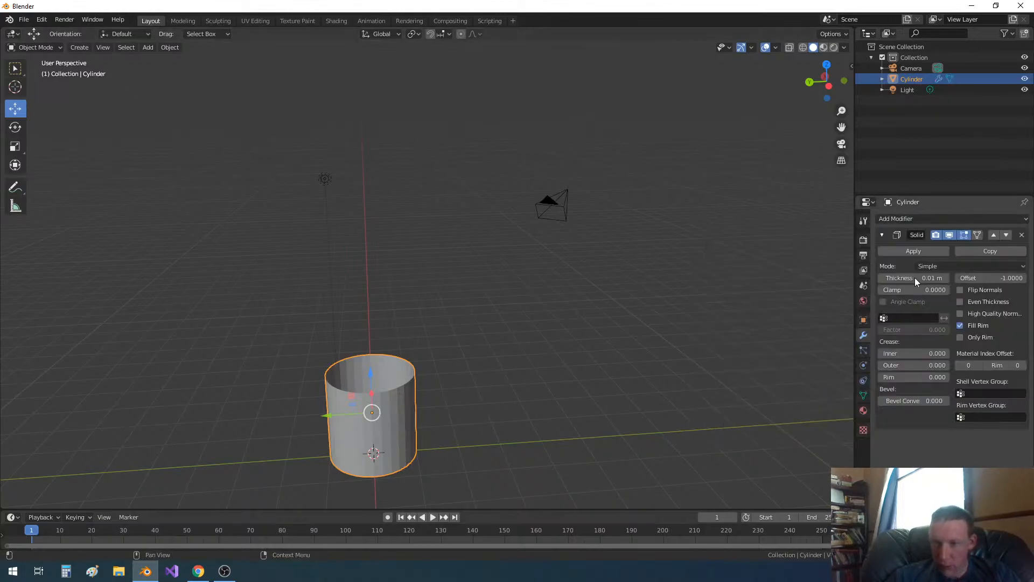
left_click(946, 278)
left_click(946, 278)
left_click(946, 279)
left_click(947, 279)
left_click(946, 278)
left_click(920, 255)
Add a cube mesh to the scene at the 3D cursor.
middle_click_drag(679, 399, 651, 441)
key("shift+a")
key("Escape")
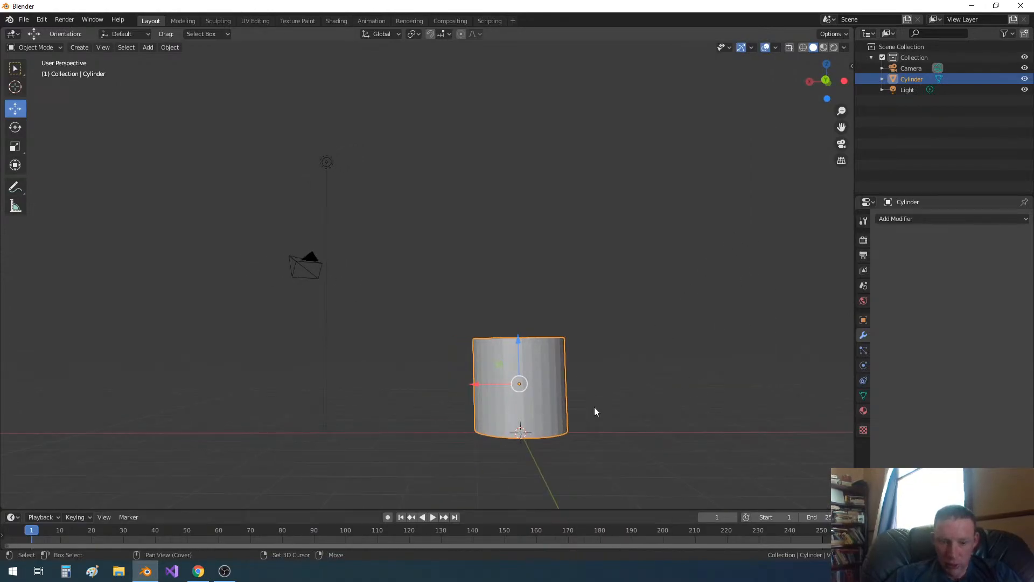
key("shift+a")
mouse_move(584, 344)
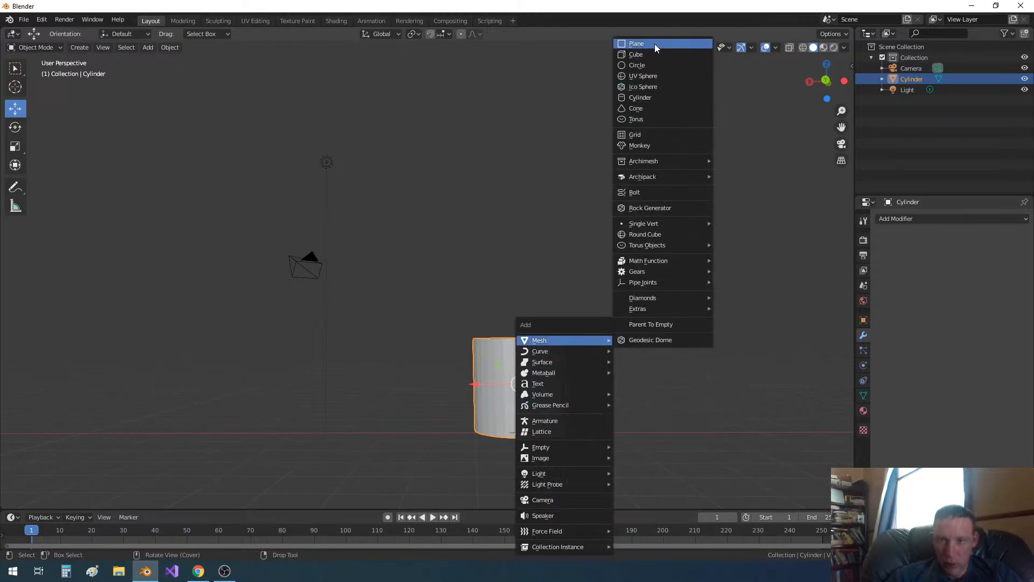
left_click(641, 55)
middle_click_drag(625, 321, 642, 348)
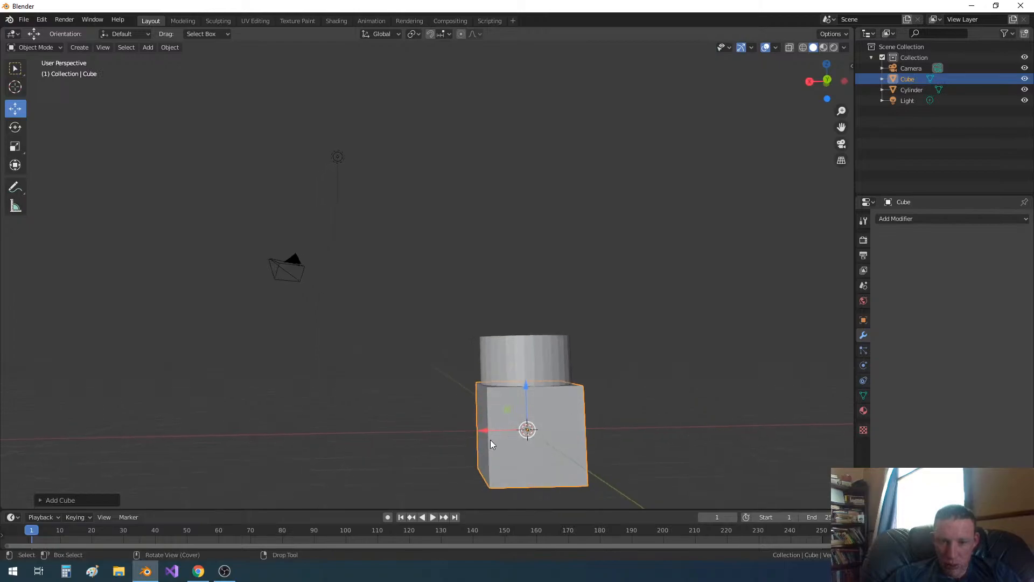
Move the cube along X until it stands beside the cup, and raise it to the cup's base level.
left_click_drag(490, 429, 405, 419)
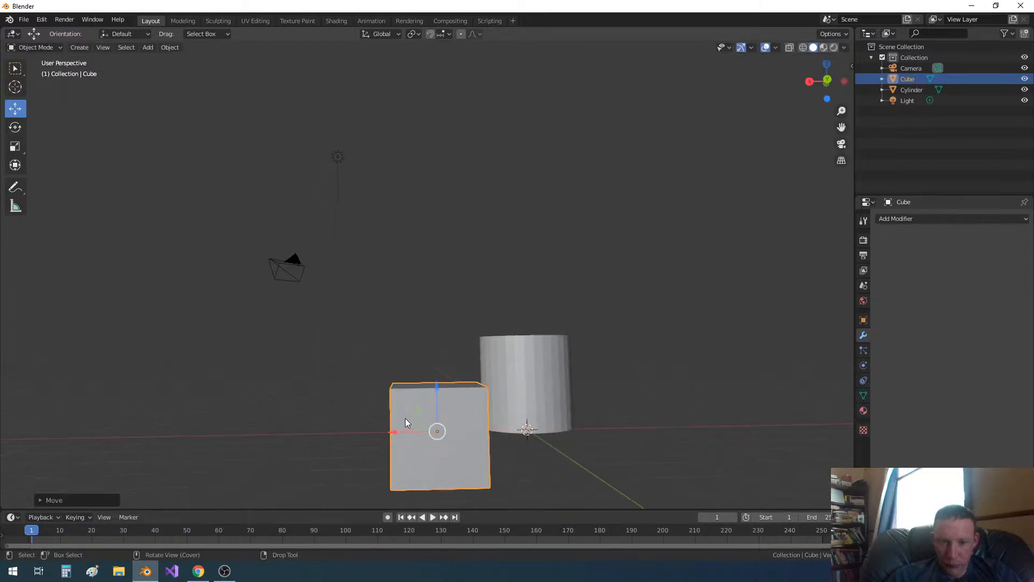
middle_click_drag(451, 446, 560, 433)
left_click_drag(535, 415, 526, 416)
middle_click_drag(572, 404, 442, 414)
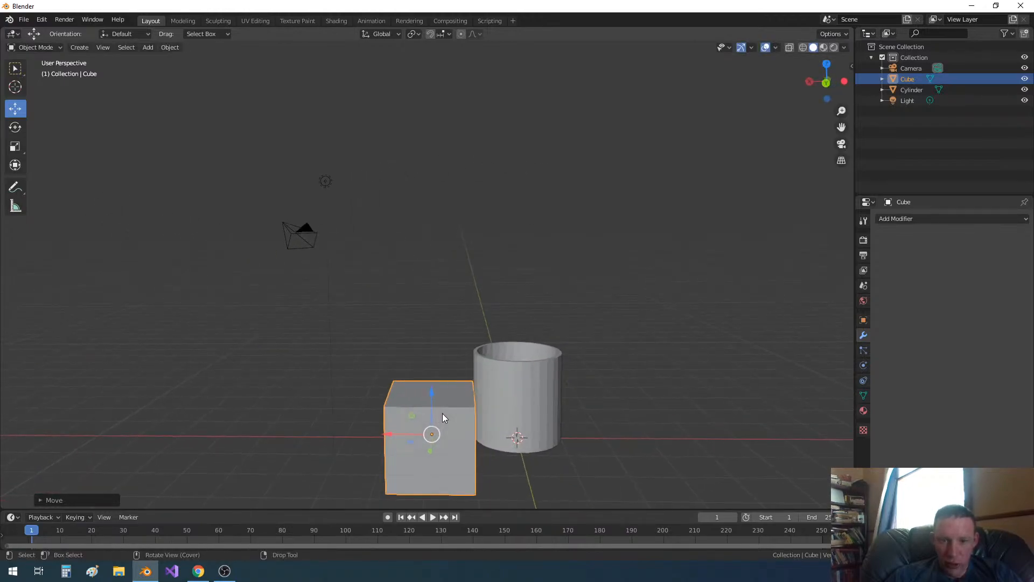
left_click_drag(434, 395, 435, 349)
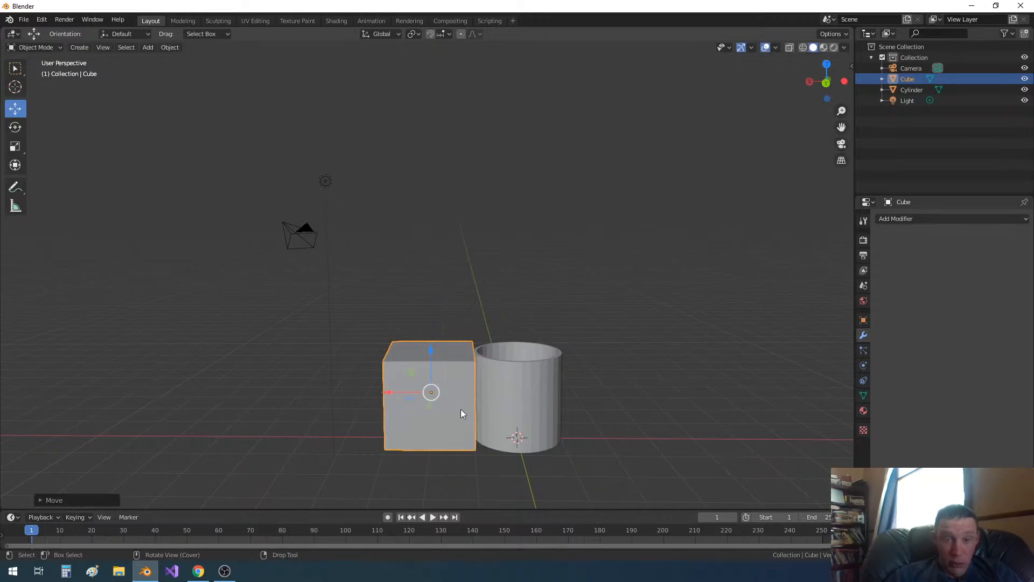
Slim the cube into a narrow upright bar by moving its outer X face and both Y faces inward.
key("Tab")
middle_click_drag(394, 406, 413, 402)
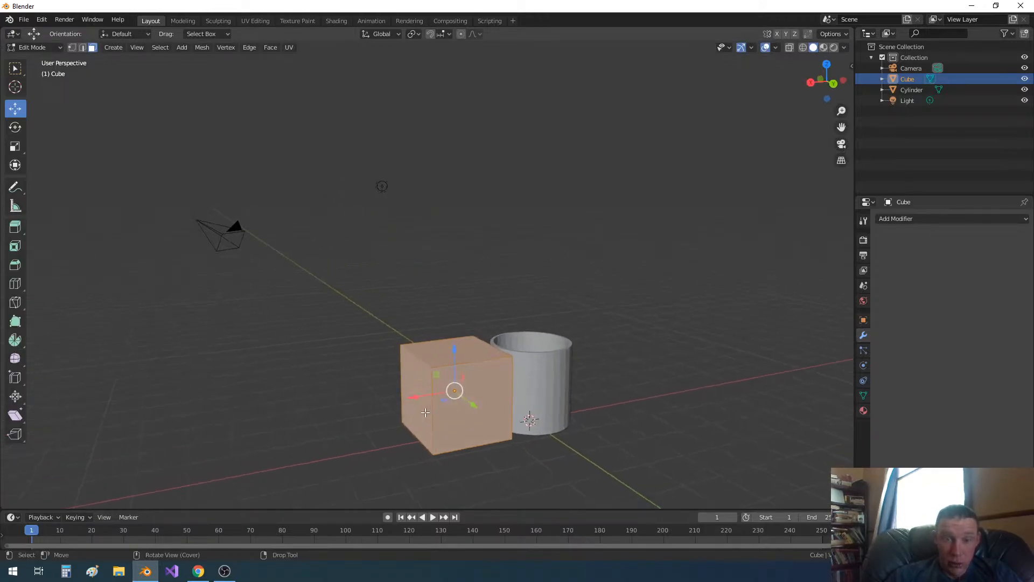
left_click(414, 402)
left_click_drag(377, 403, 423, 397)
left_click(496, 416)
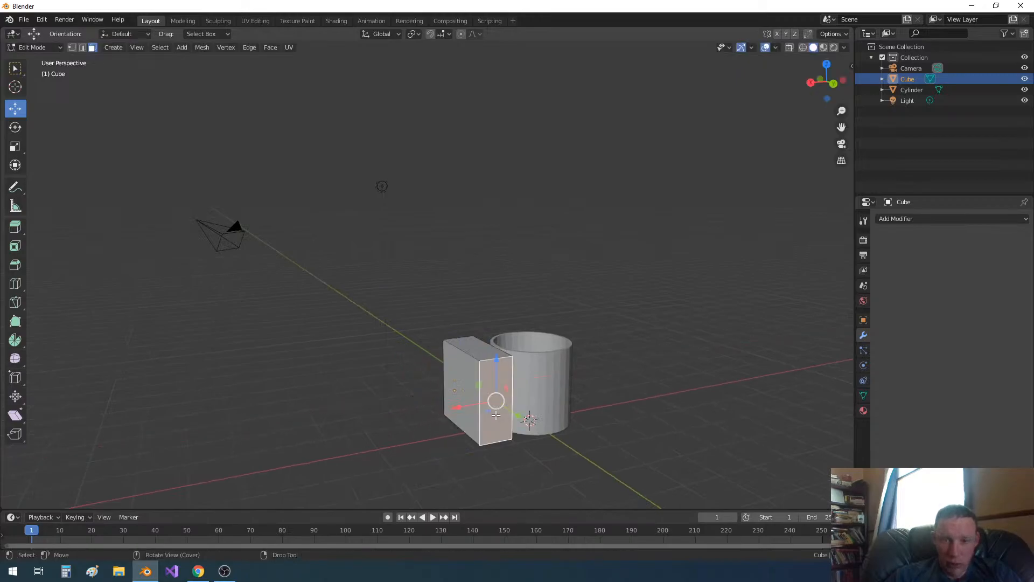
left_click_drag(515, 413, 494, 395)
middle_click_drag(450, 413, 584, 427)
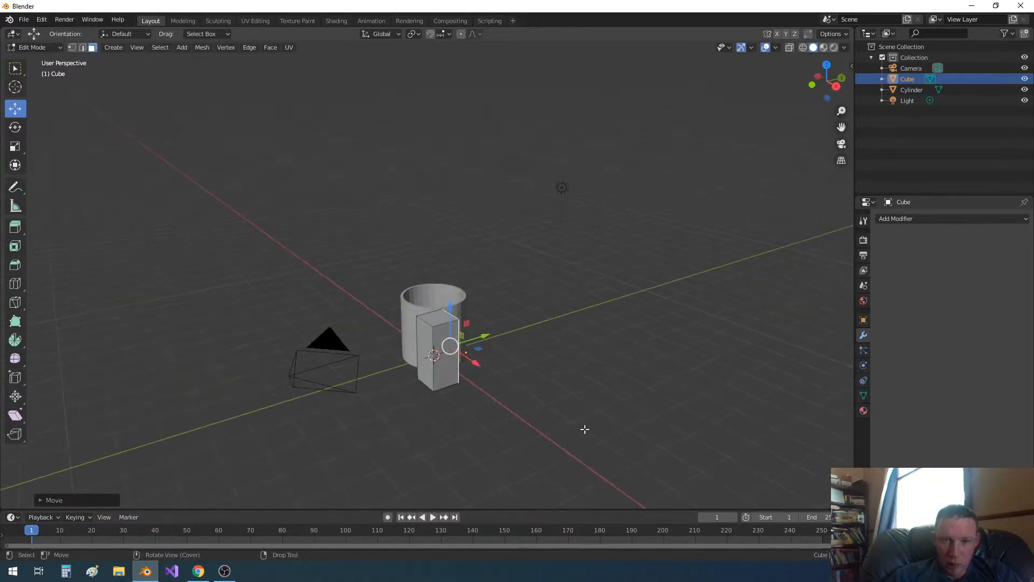
left_click_drag(470, 375, 476, 341)
left_click(425, 372)
middle_click_drag(476, 340, 449, 364)
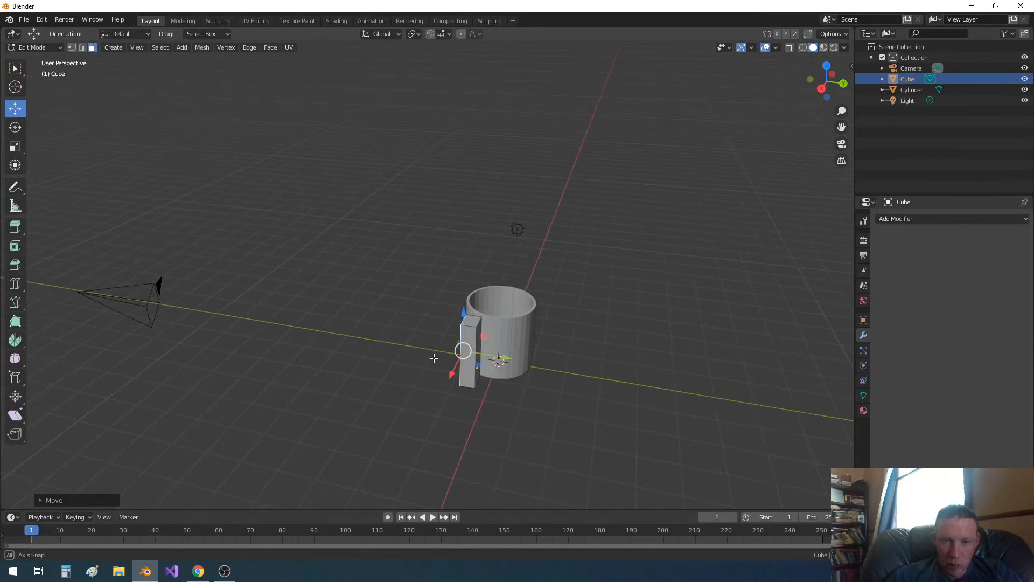
Return to Object Mode and shift the bar along Y to line it up with the side of the cup.
key("Tab")
left_click_drag(515, 373, 543, 375)
middle_click_drag(549, 370, 465, 360)
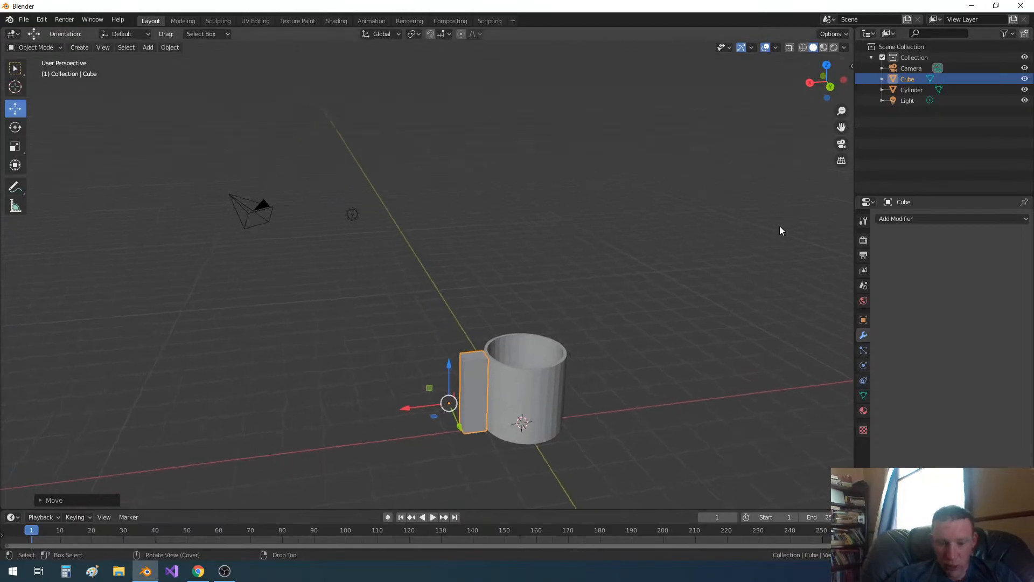
Configure Screencast Keys to show mouse events as Event History, align right, and draw a text shadow.
key("n")
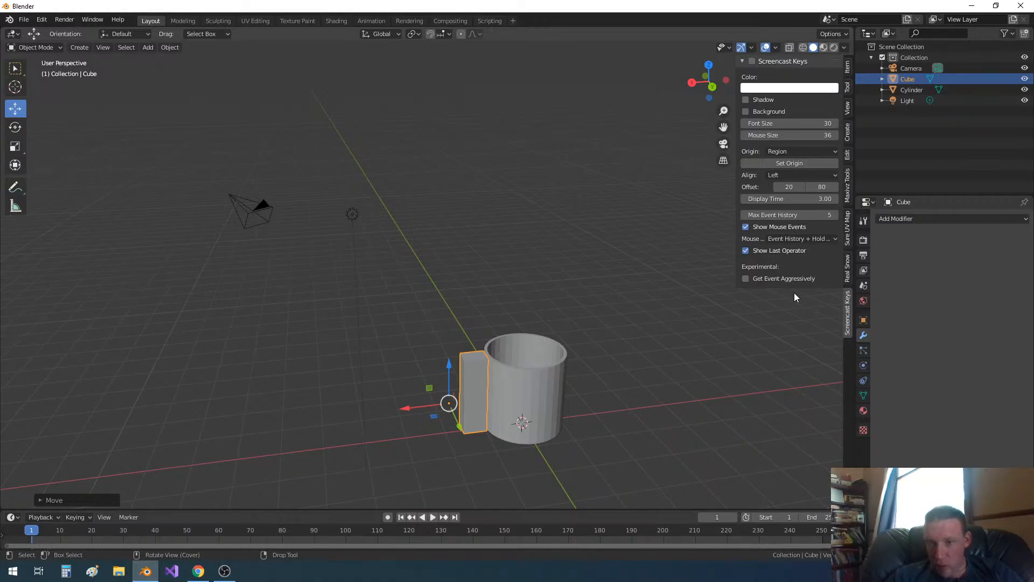
left_click(812, 238)
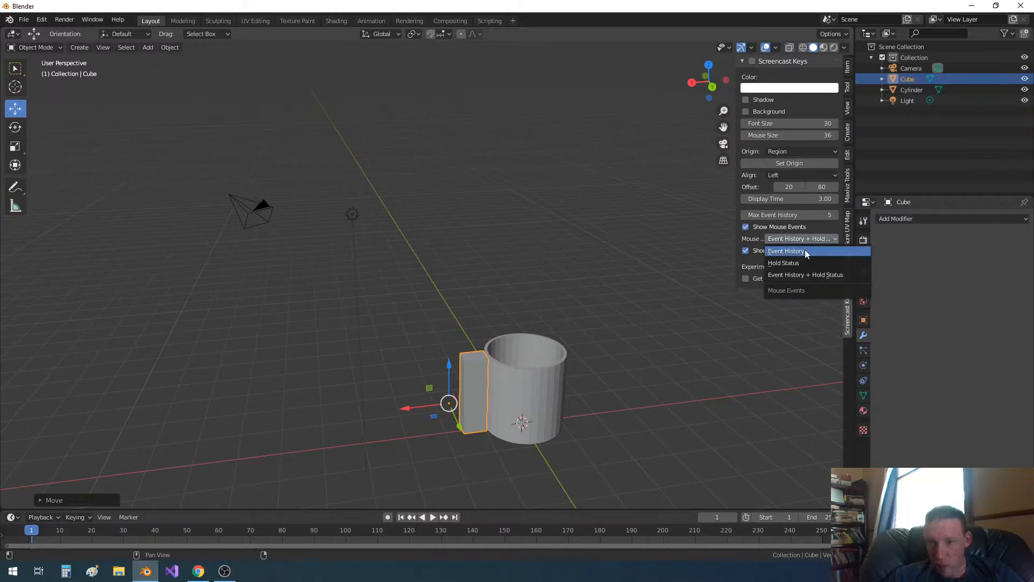
left_click(805, 251)
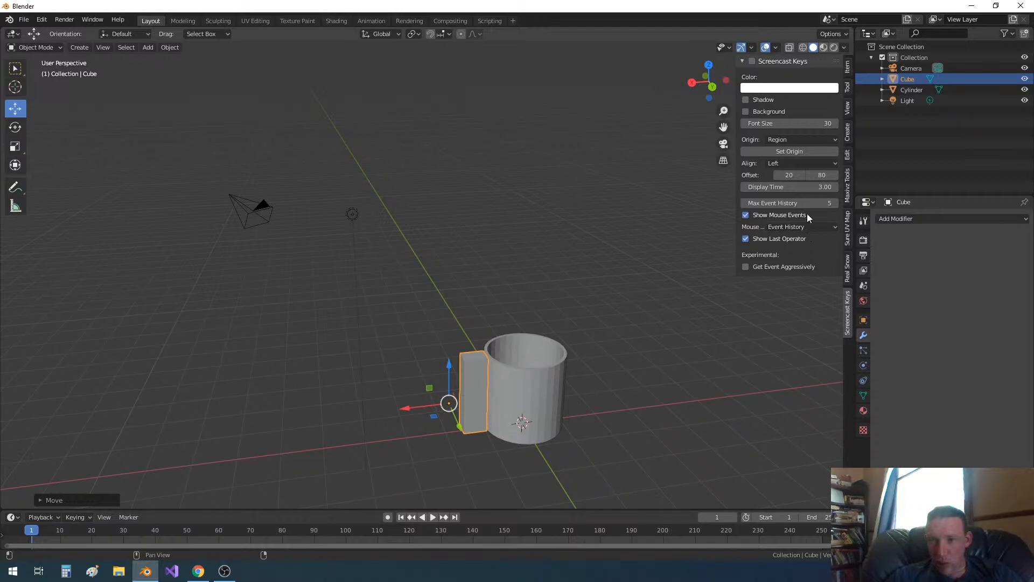
left_click(808, 164)
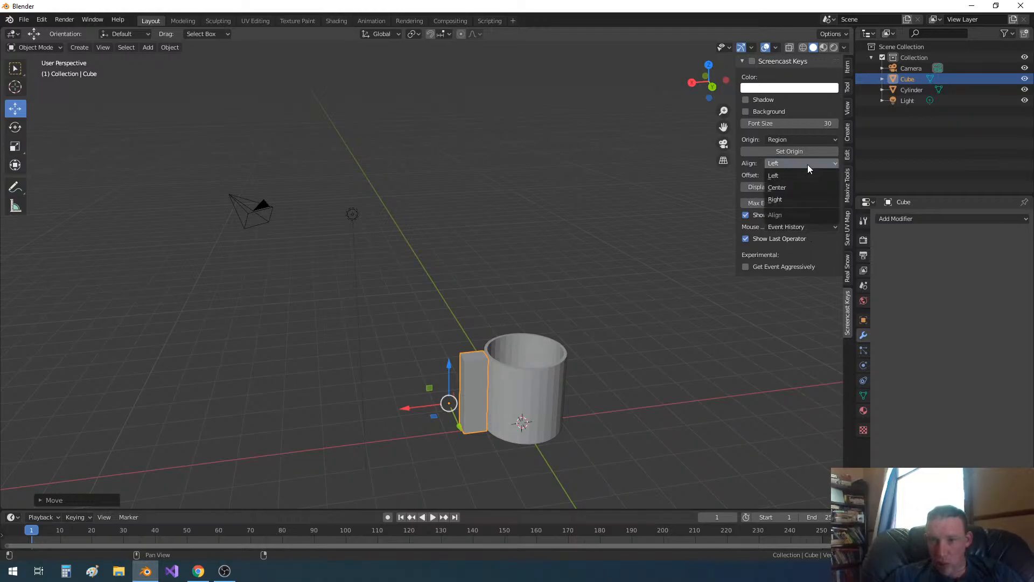
left_click(787, 200)
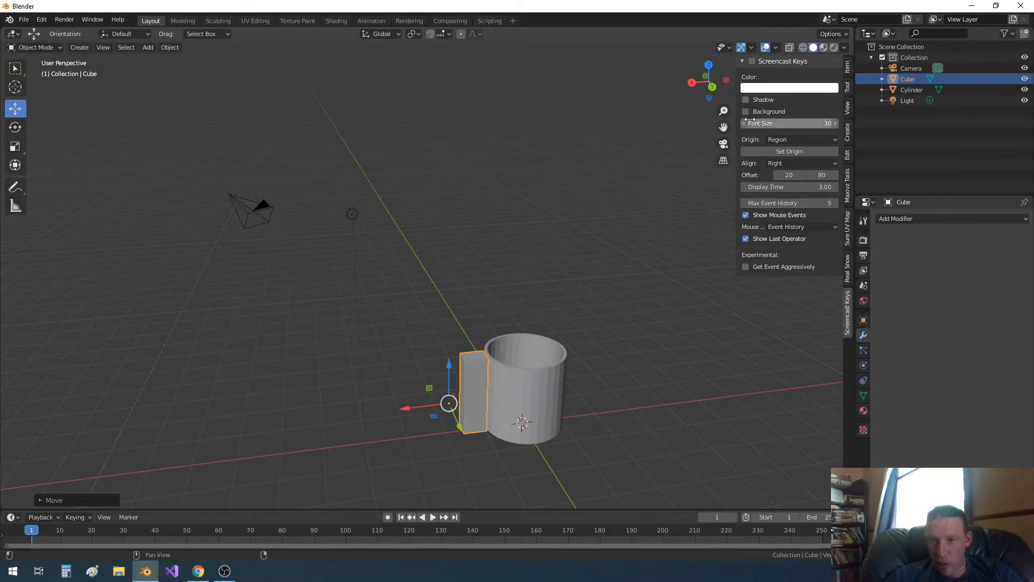
left_click(746, 100)
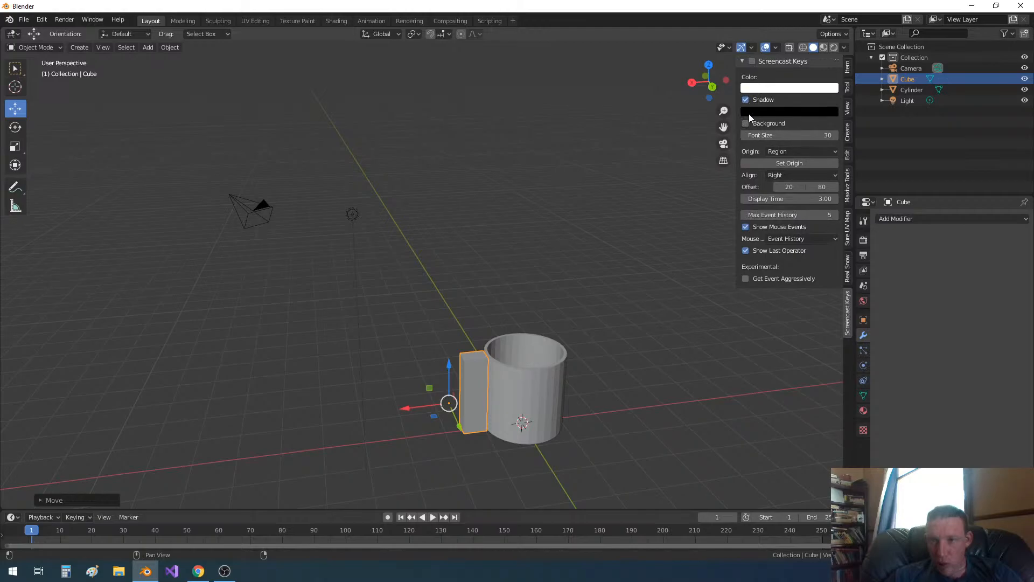
Turn off the text shadow in the Screencast Keys settings, keeping background off and mouse events on, and close the sidebar.
left_click(746, 123)
left_click(780, 136)
left_click(780, 135)
left_click(745, 124)
left_click(746, 100)
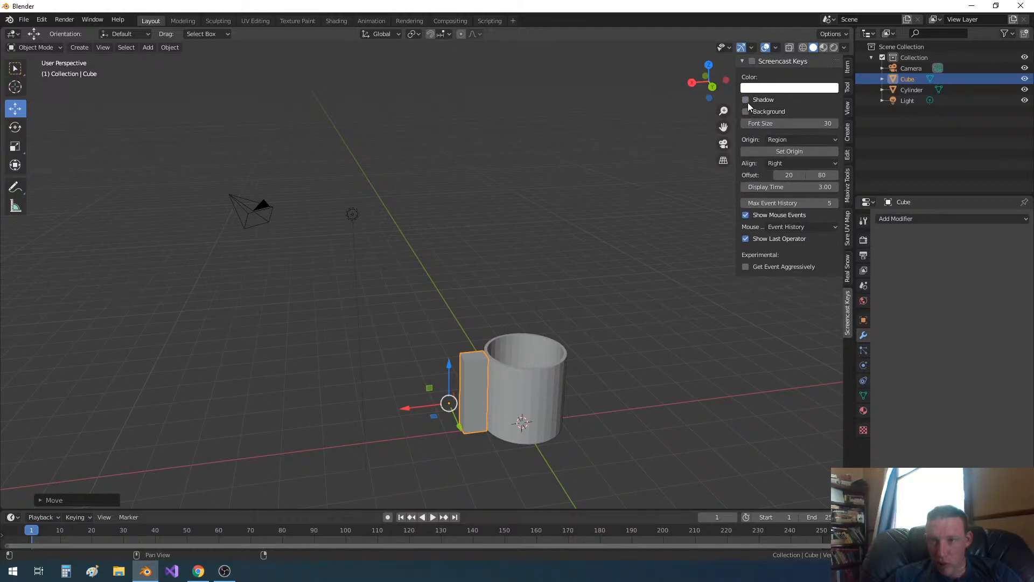
left_click(748, 217)
left_click(748, 217)
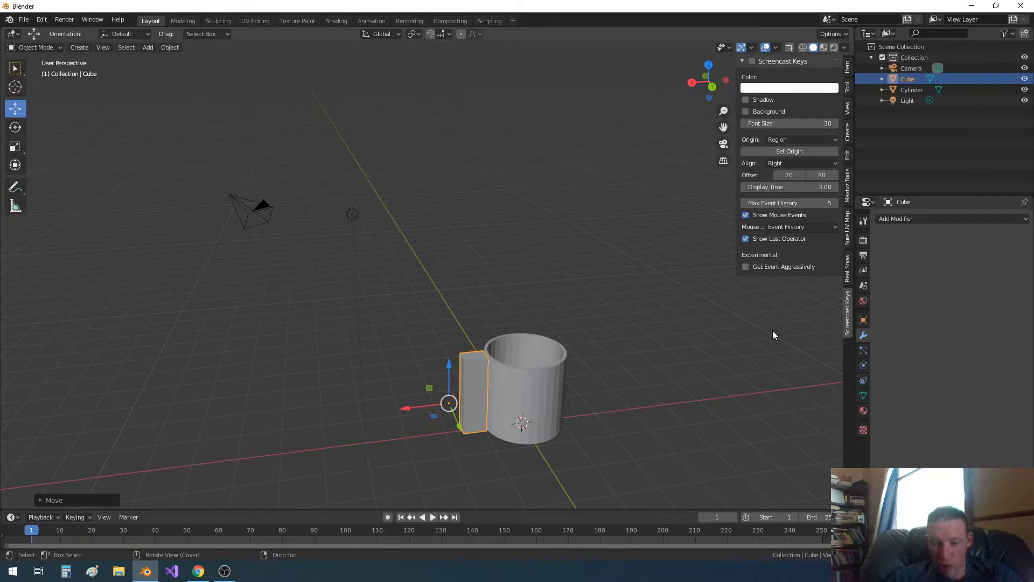
key("n")
In Edit Mode, raise the bar's top face along Z until the bar is about twice the cup's height.
middle_click_drag(774, 341, 629, 327)
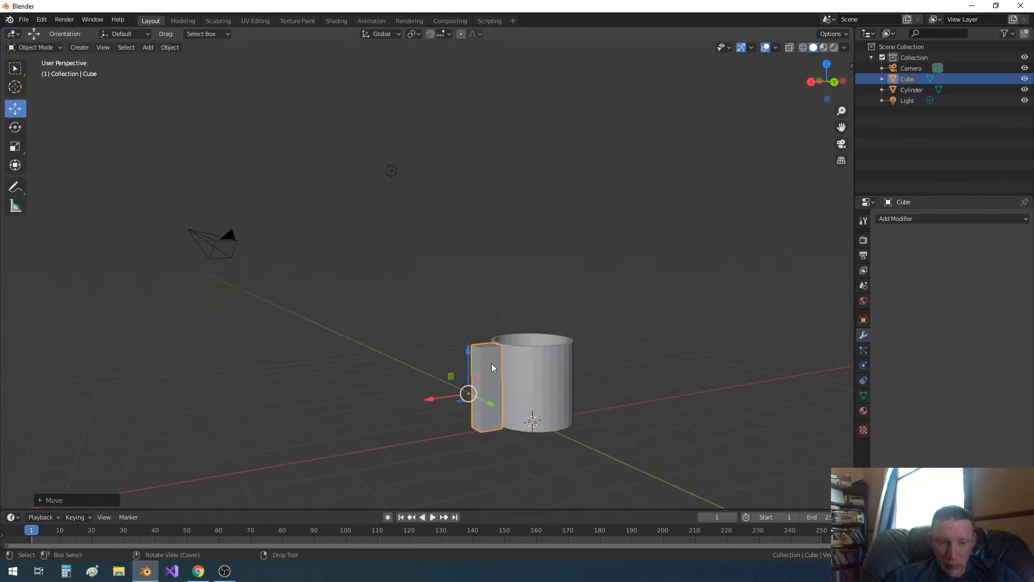
key("Tab")
left_click(491, 343)
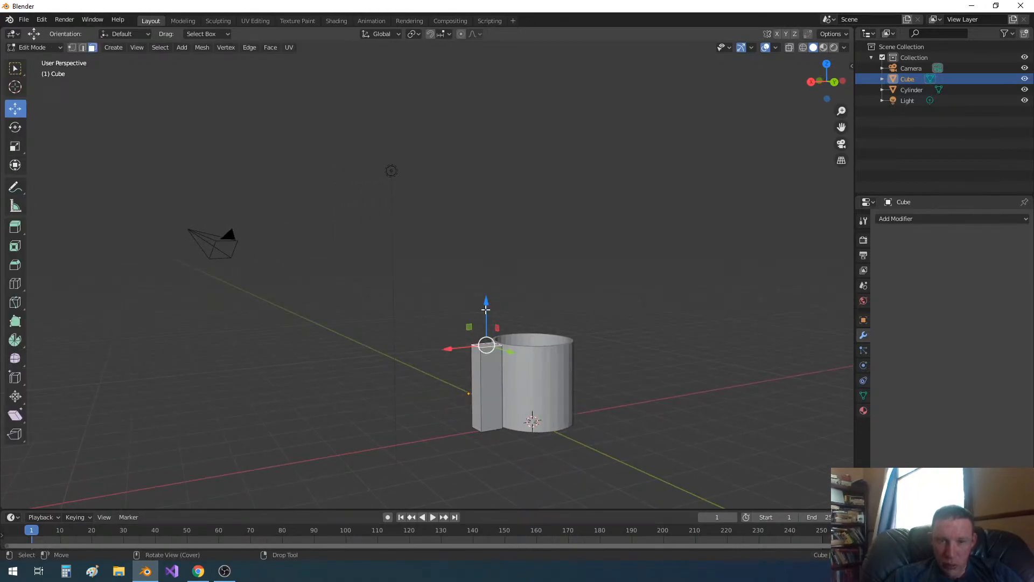
left_click_drag(486, 310, 487, 202)
Move the tall bar's outer X face slightly inward and return to Object Mode.
middle_click_drag(513, 210, 442, 270)
middle_click_drag(502, 288, 505, 330)
left_click(475, 347)
left_click_drag(440, 355, 448, 358)
left_click(612, 296)
middle_click_drag(612, 294, 570, 229)
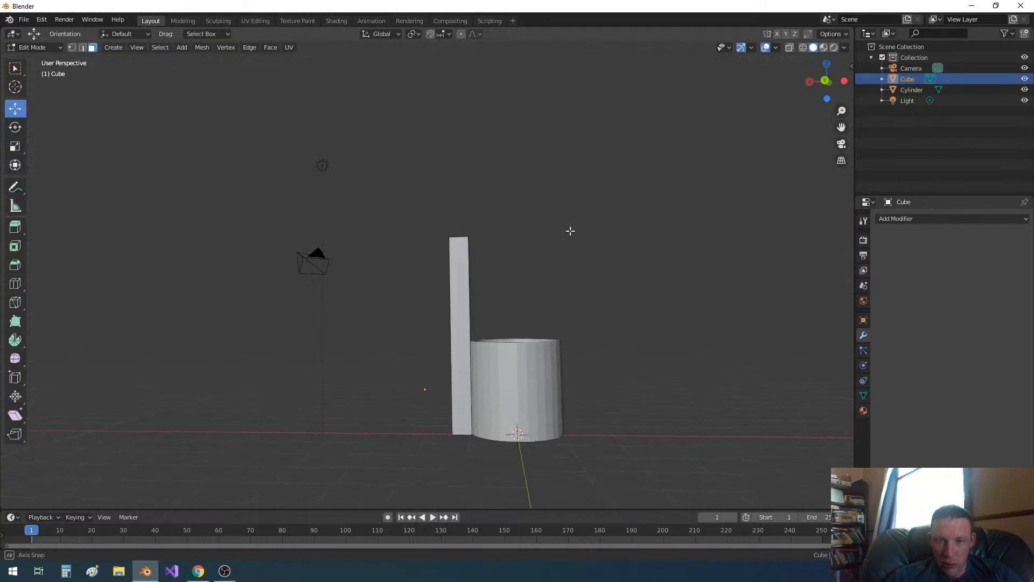
key("Tab")
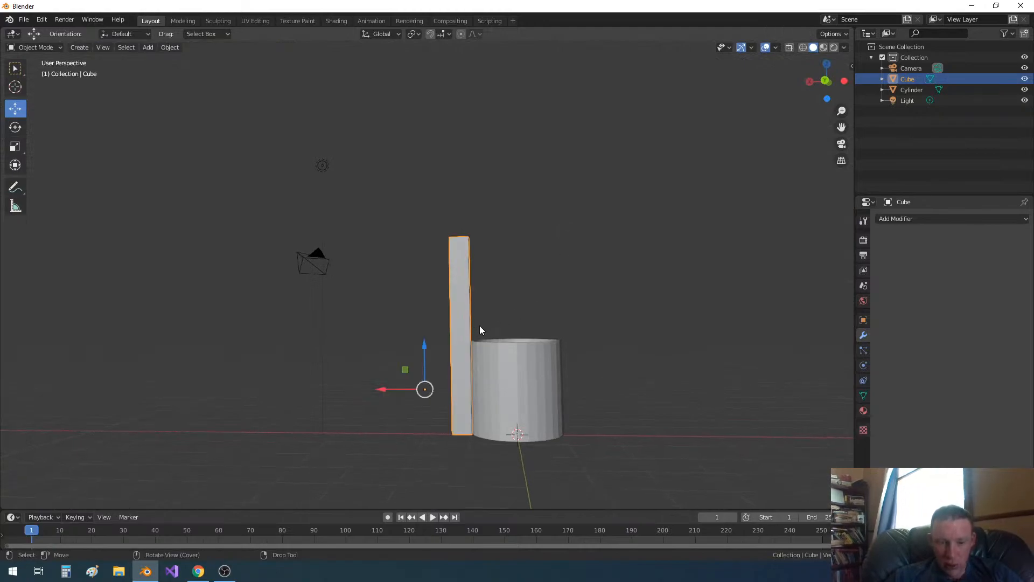
Duplicate the tall bar about 2.43 m along negative X so the copy stands on the cup's opposite side.
key("shift+d")
key("x")
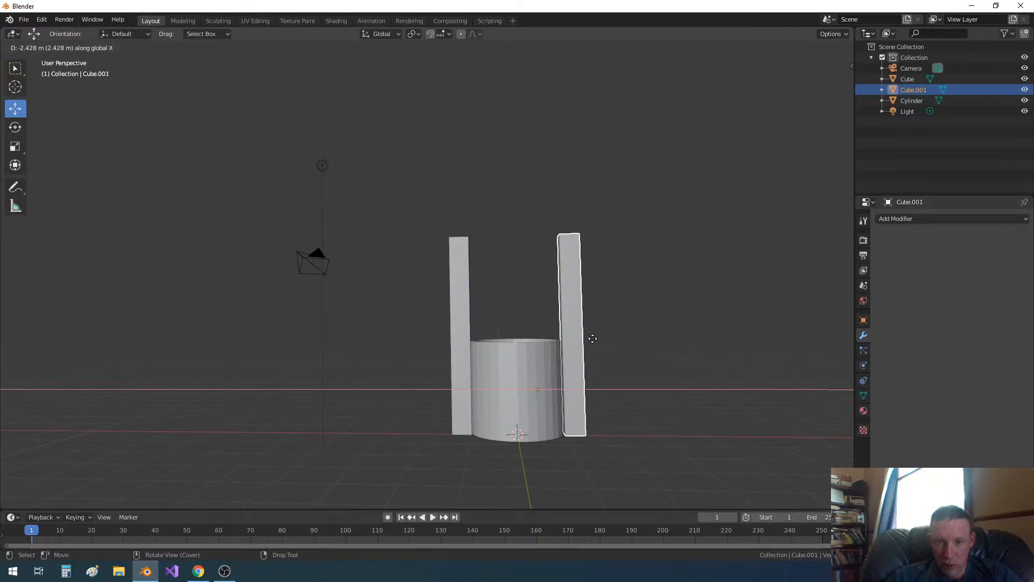
left_click(592, 338)
left_click(653, 318)
middle_click_drag(640, 319, 642, 360)
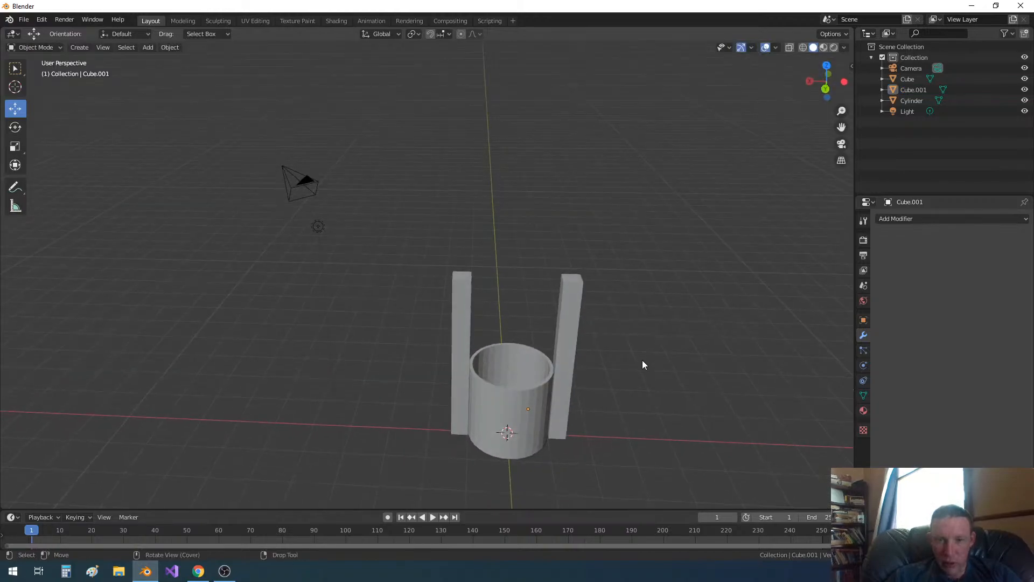
Duplicate the second post about 4.36 m upward along Z so the copy sits above it.
left_click(571, 350)
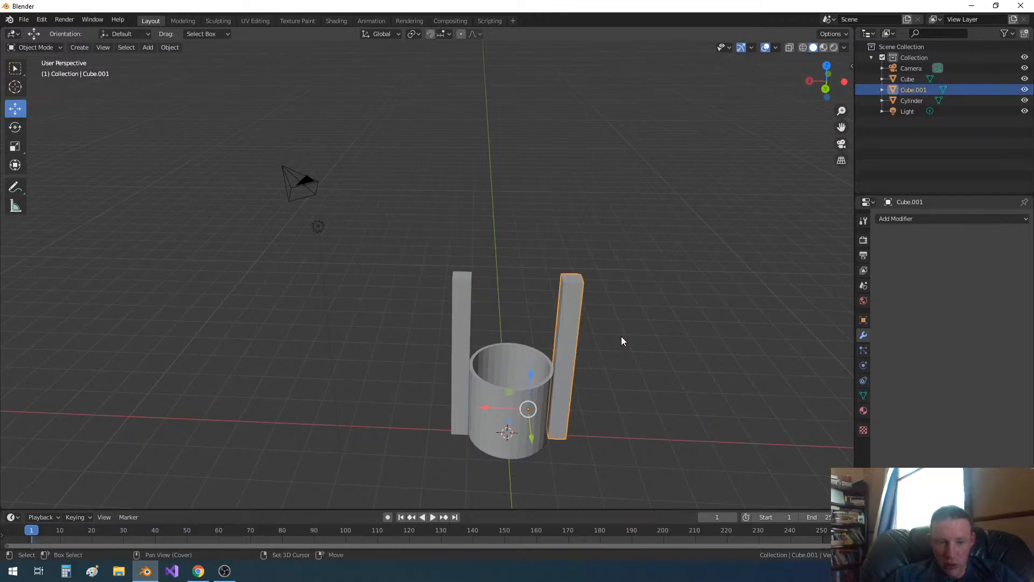
key("shift+d")
key("z")
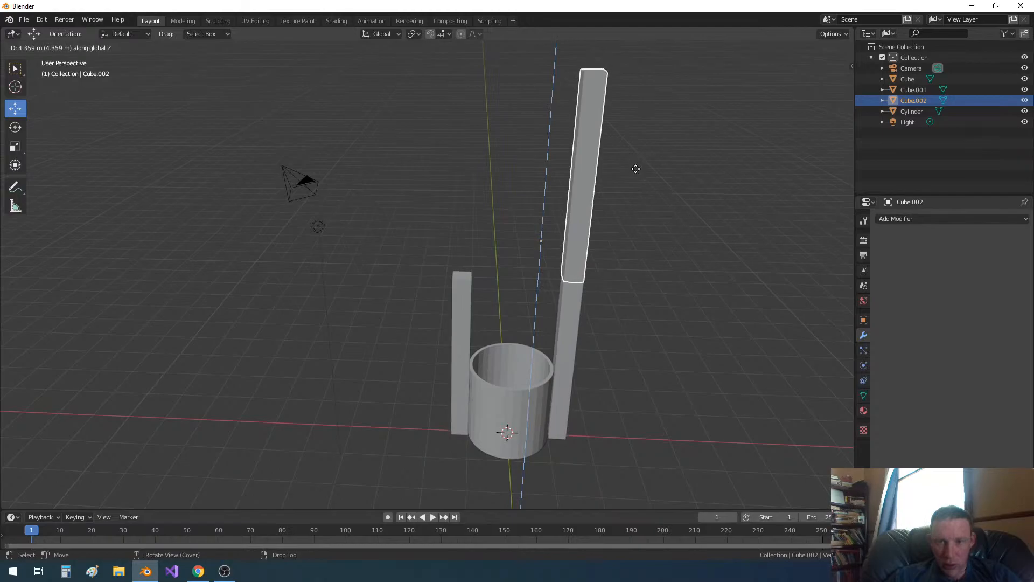
left_click(636, 169)
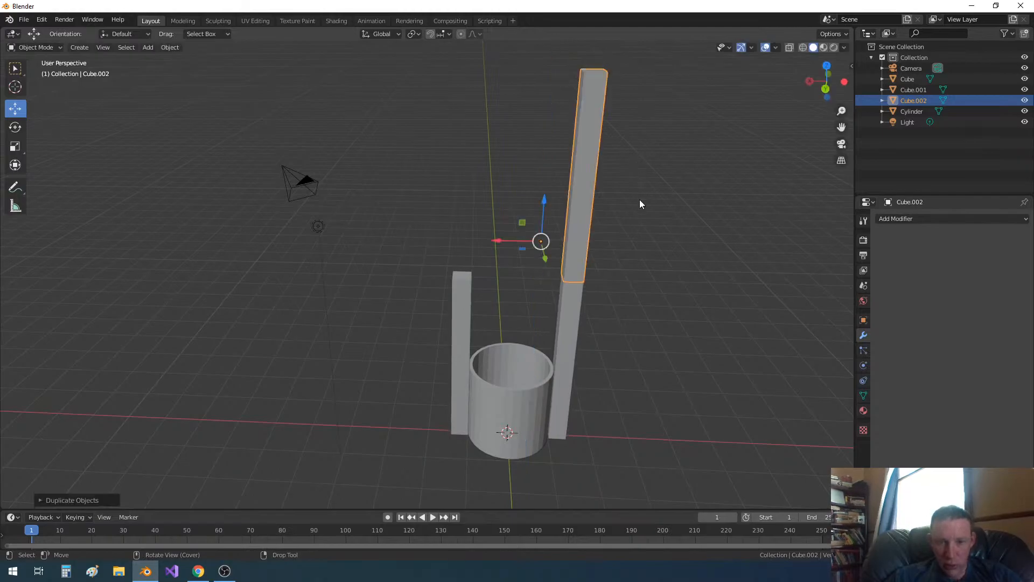
Rotate the upper copy 90° about X to lay it flat, and try a further 90° rotation about Y.
type("rx")
type("90")
key("Return")
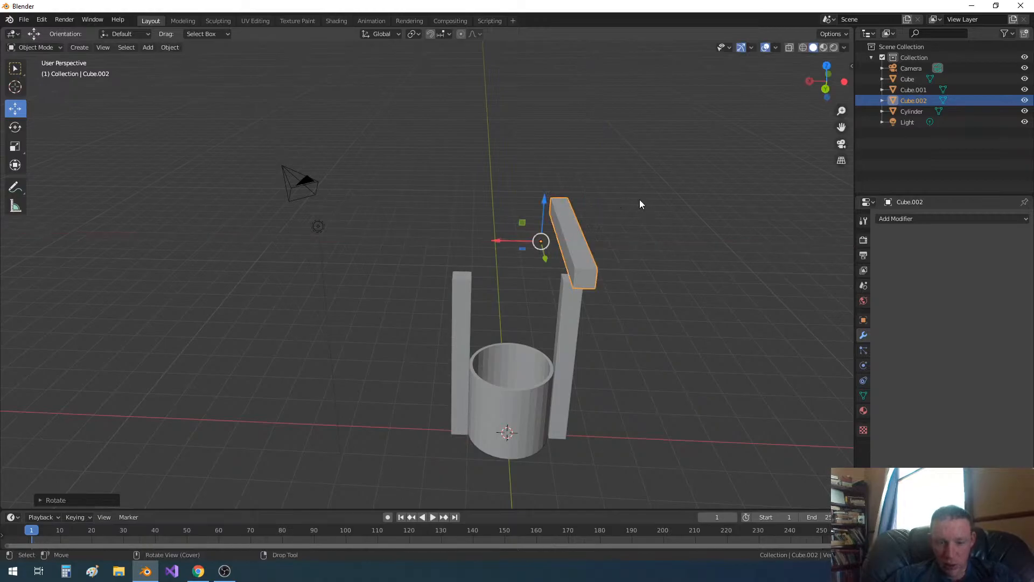
type("ry90")
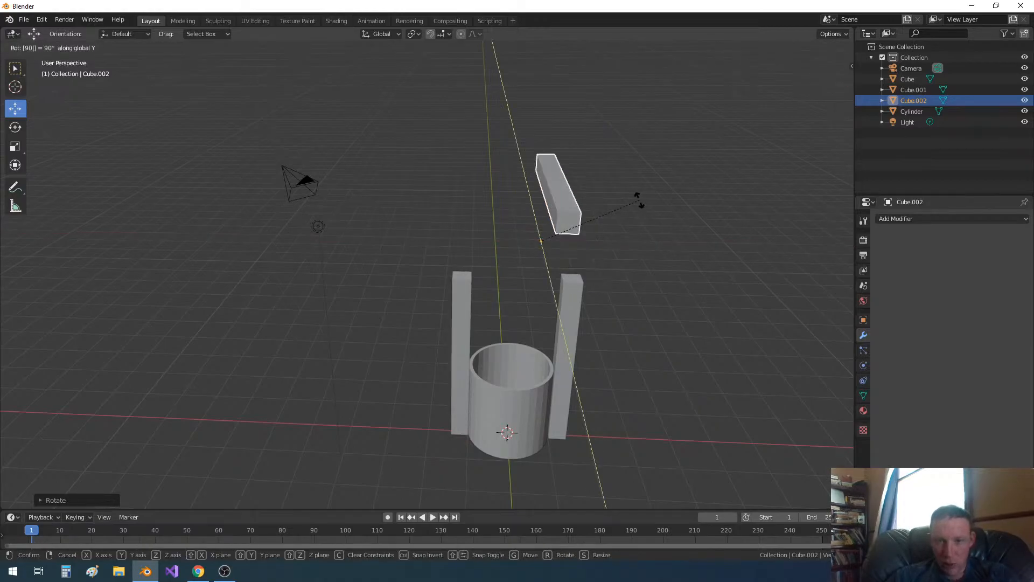
key("Return")
Set the flat bar's origin to its geometry and rotate the bar 90° about Z so it runs along X.
right_click(580, 245)
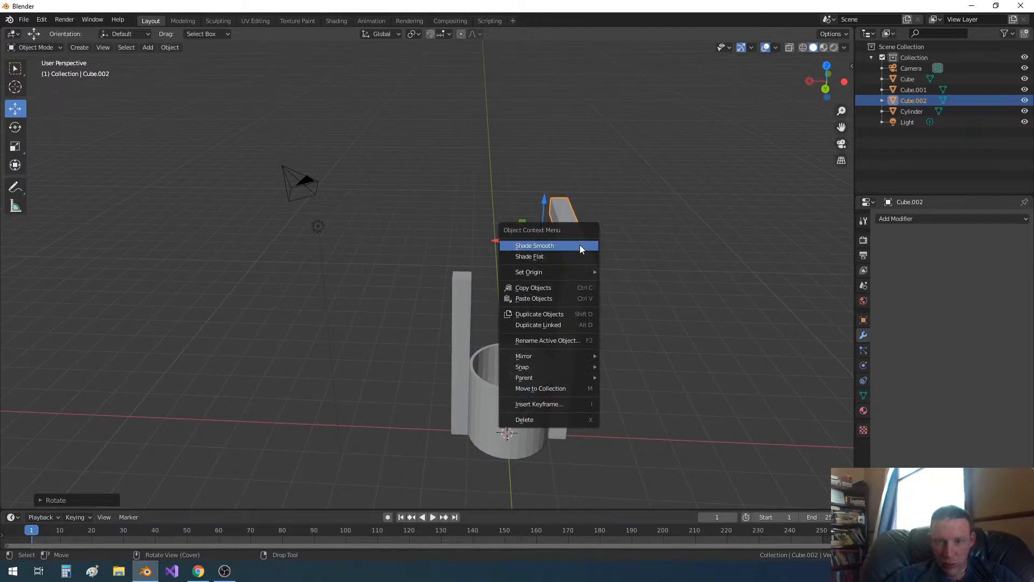
mouse_move(580, 273)
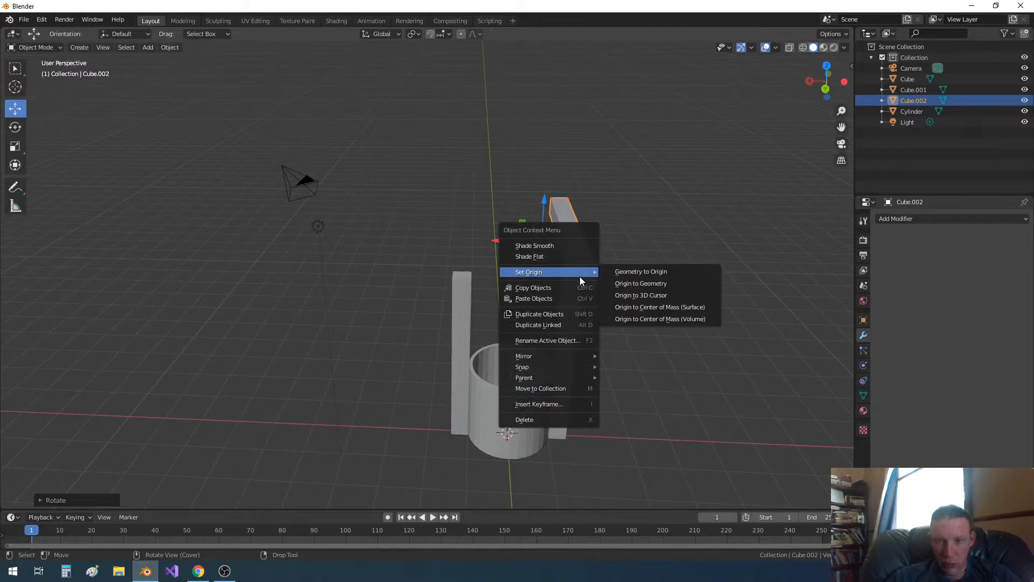
left_click(652, 286)
type("ry90")
key("Escape")
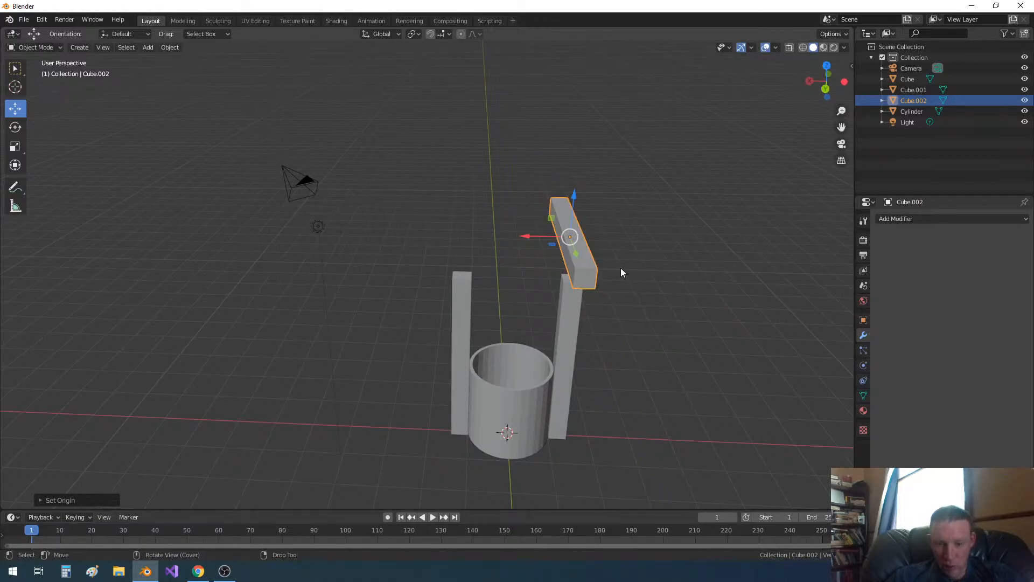
type("rz90")
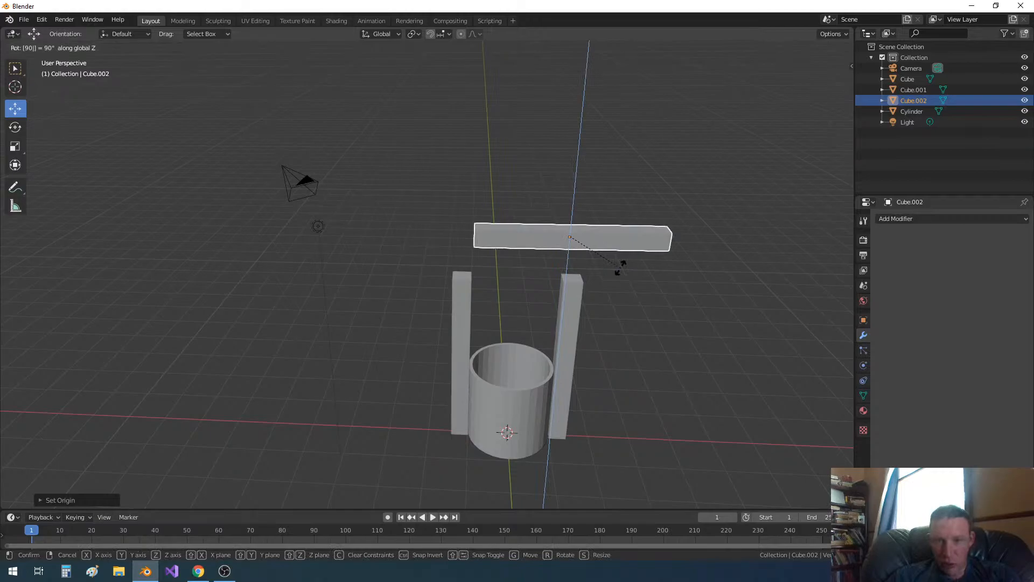
key("Return")
Move the horizontal bar along Y and X until it is centred across both posts.
key("g")
key("y")
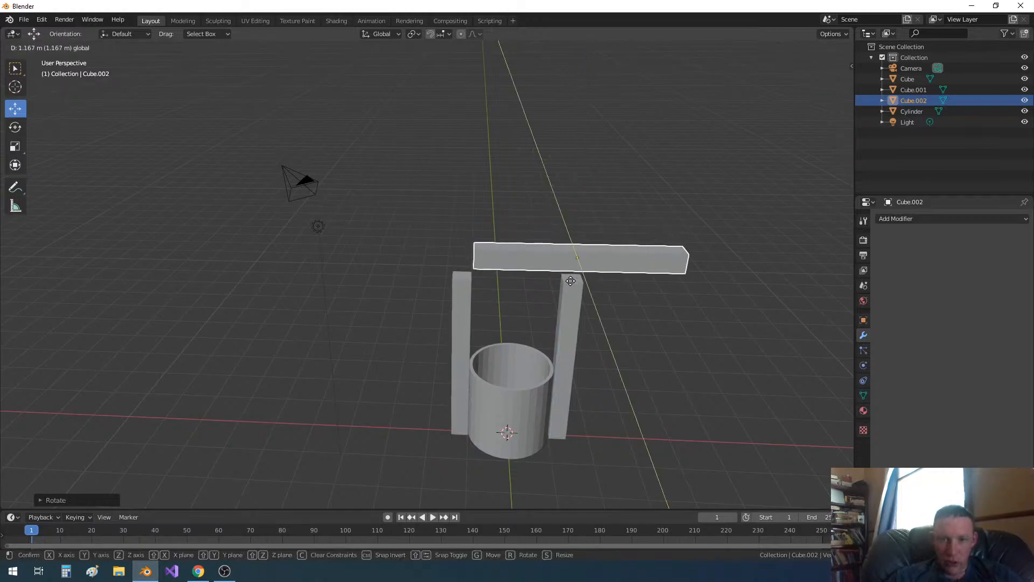
left_click(573, 291)
left_click_drag(539, 267, 471, 268)
left_click(593, 319)
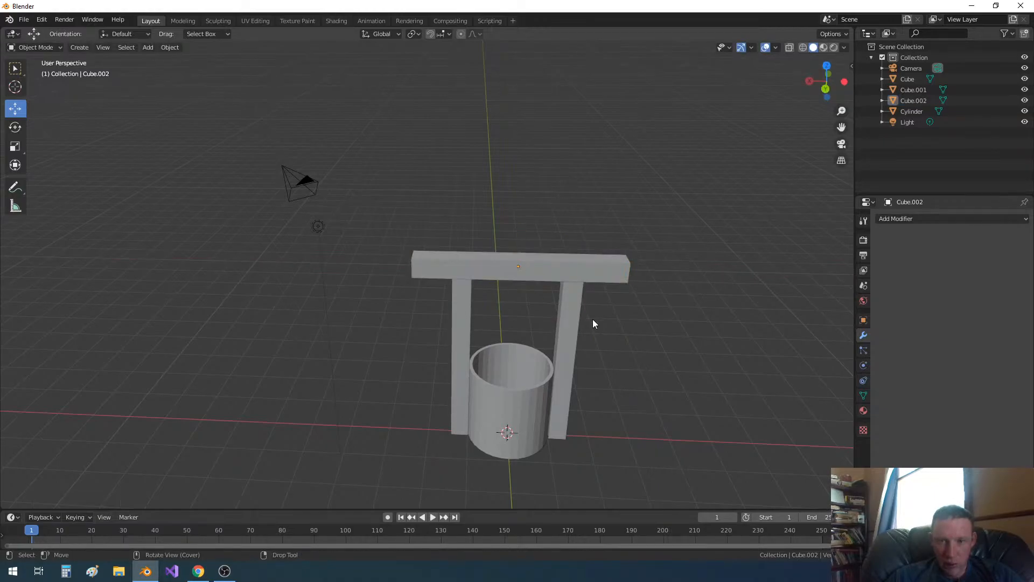
Lower the crossbeam along Z onto the tops of the posts and nudge it sideways to align with them.
left_click(571, 320)
middle_click_drag(620, 328, 615, 290)
left_click(544, 210)
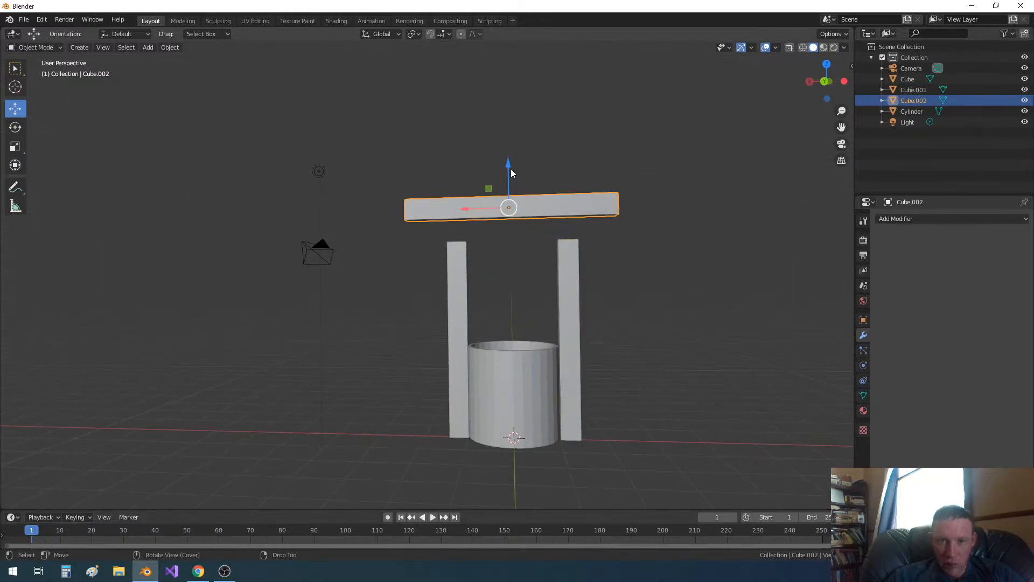
left_click_drag(509, 168, 512, 185)
middle_click_drag(664, 201, 386, 224)
left_click_drag(290, 250, 296, 246)
middle_click_drag(437, 284, 587, 264)
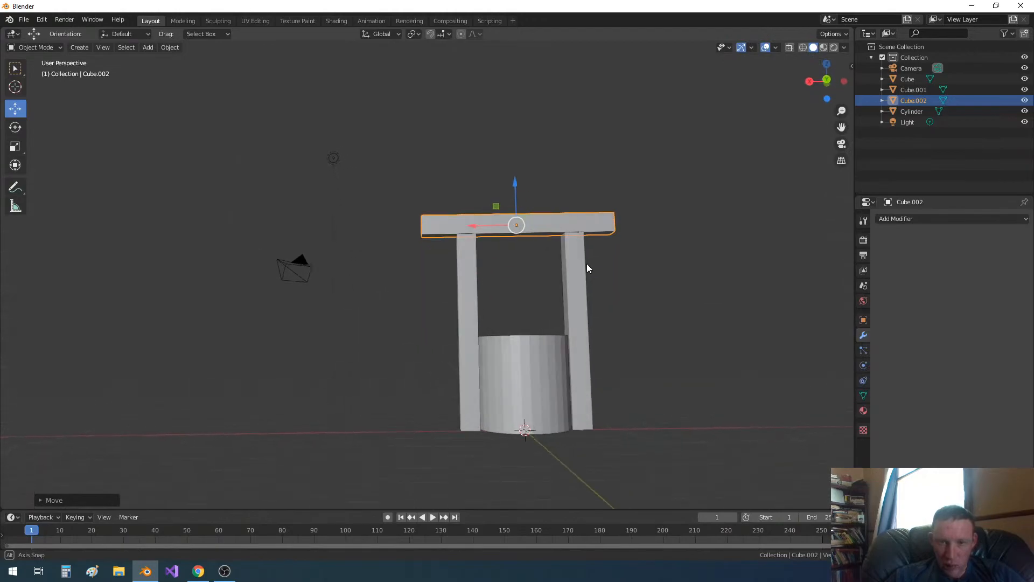
left_click(644, 293)
Switch to the browser to check the YouTube Studio live stream and chat, and return to Blender.
left_click(207, 573)
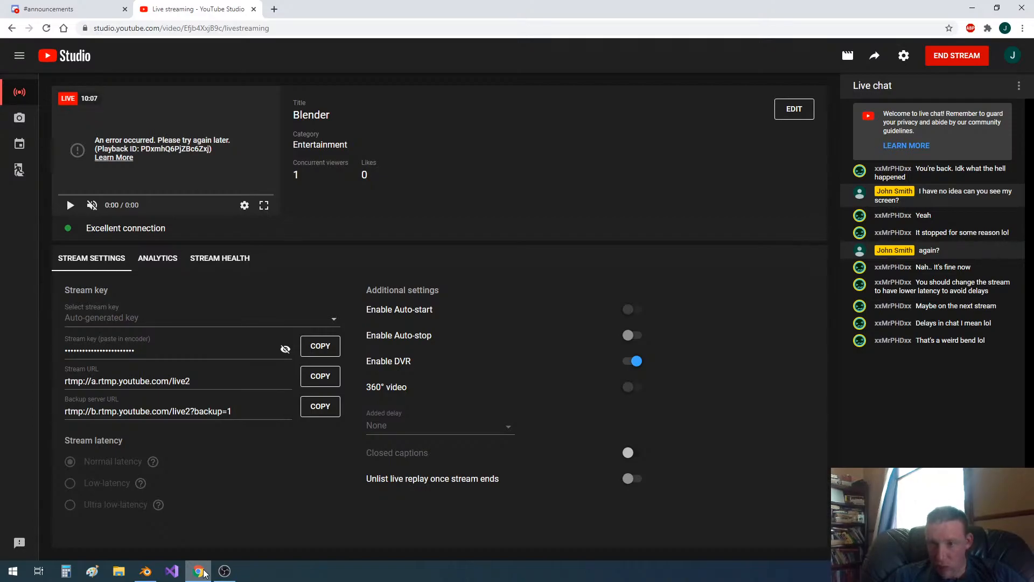
left_click(203, 569)
middle_click_drag(571, 338, 522, 270)
left_click(521, 263)
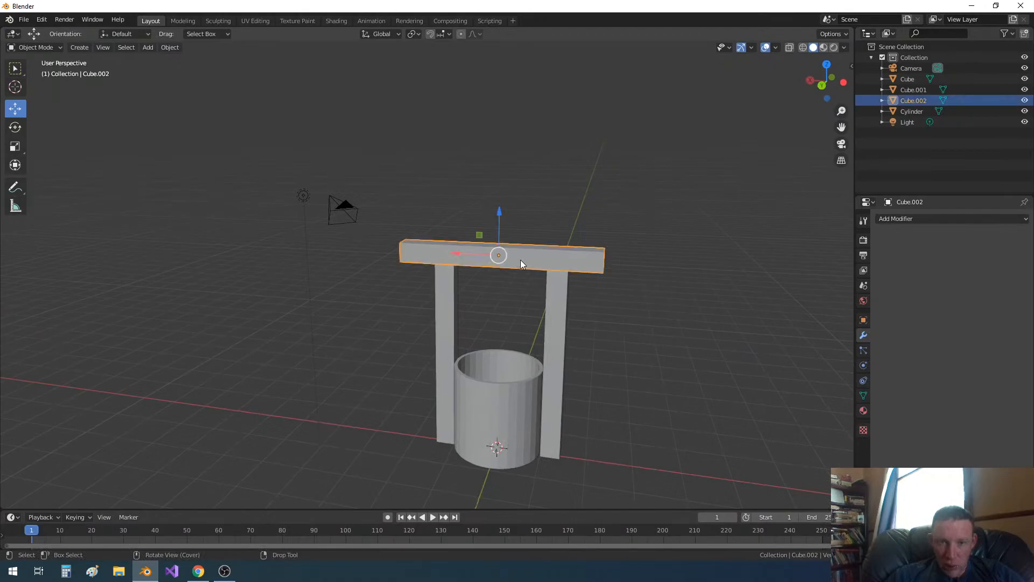
key("Tab")
middle_click_drag(621, 272, 593, 324)
key("Tab")
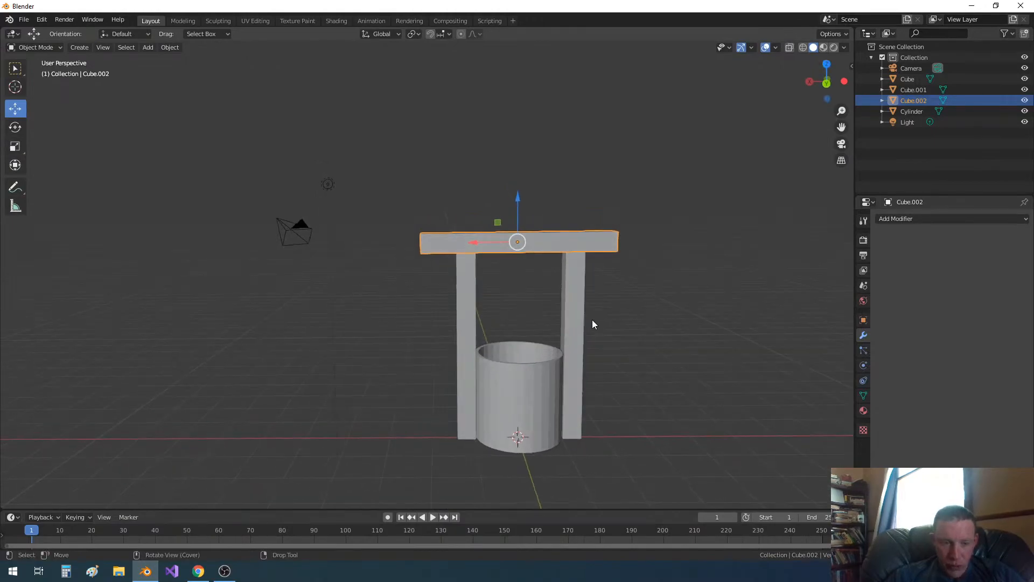
Add a mesh cube, raise it along Z, and move it along X until it stands clear beside the frame.
key("shift+a")
mouse_move(595, 321)
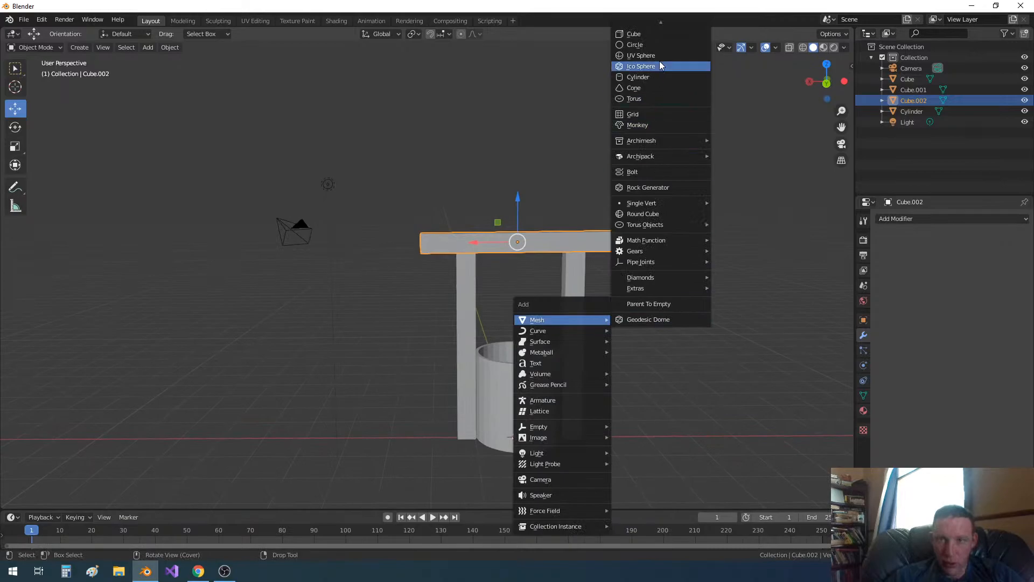
left_click(668, 32)
left_click_drag(519, 398, 648, 343)
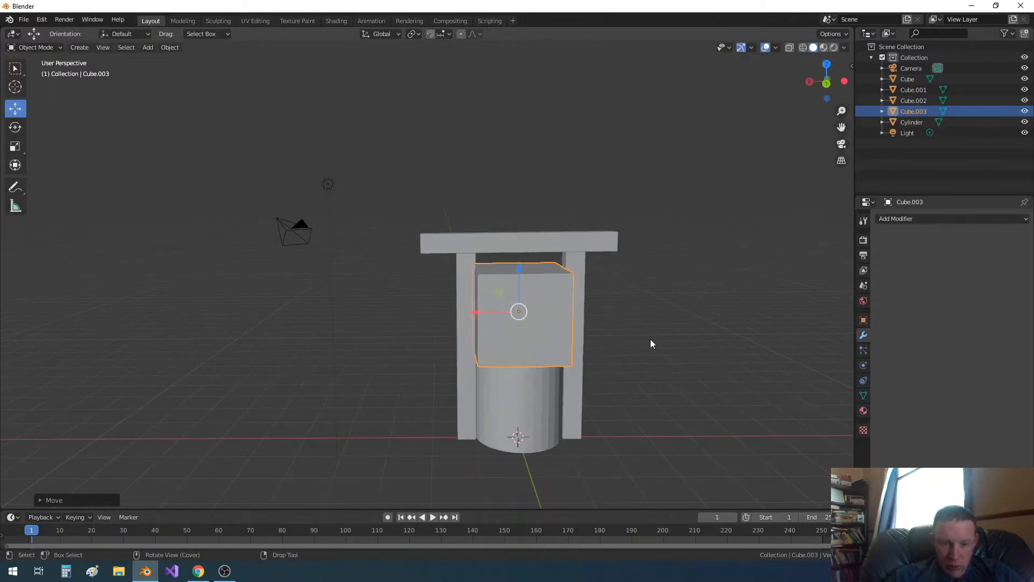
left_click_drag(483, 312, 335, 321)
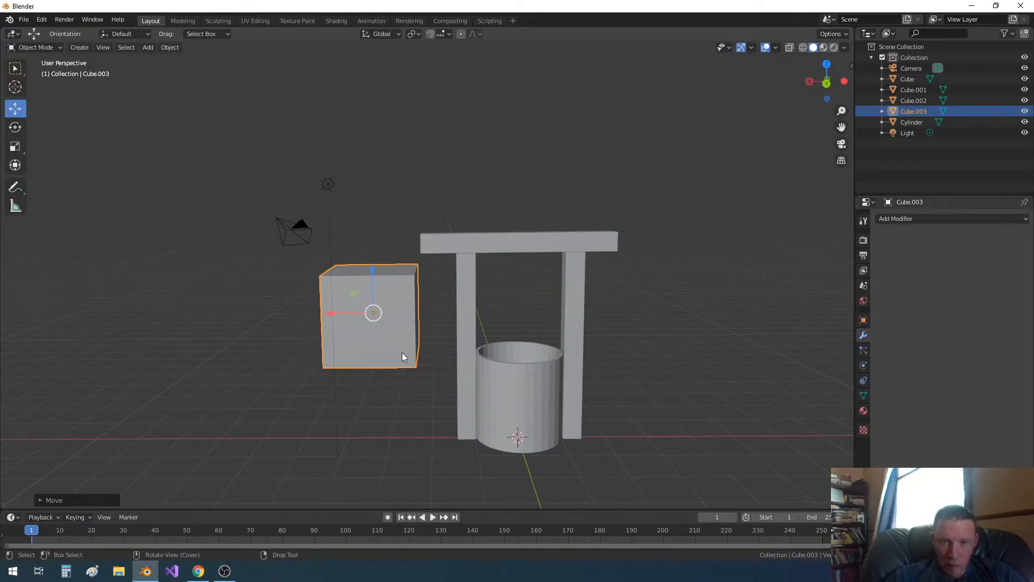
mouse_move(567, 375)
middle_mouse_down()
mouse_move(561, 436)
mouse_move(567, 373)
middle_mouse_up()
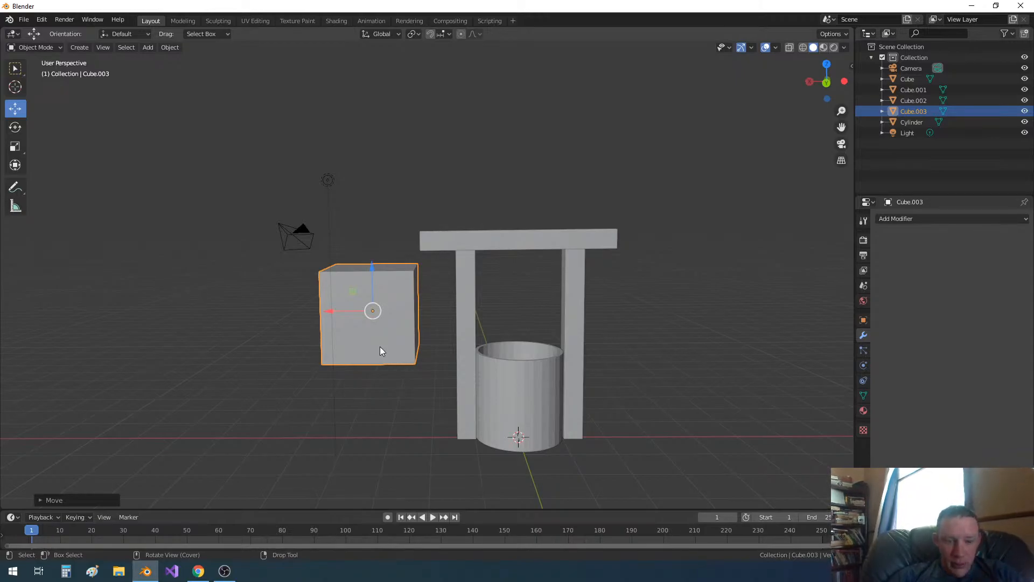
In Edit Mode, scale the new cube to about 0.46 of its size and raise it along Z.
key("Tab")
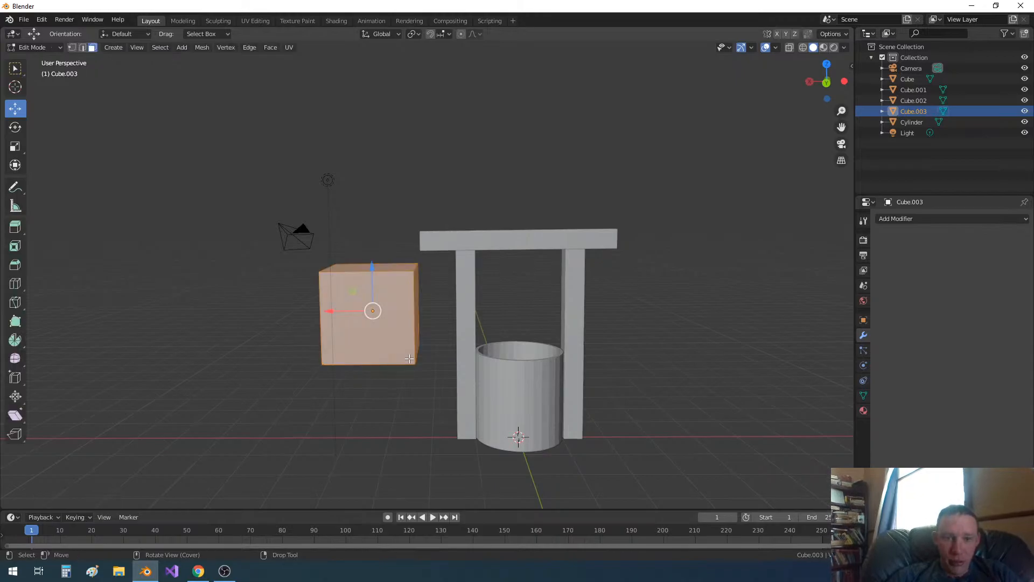
key("s")
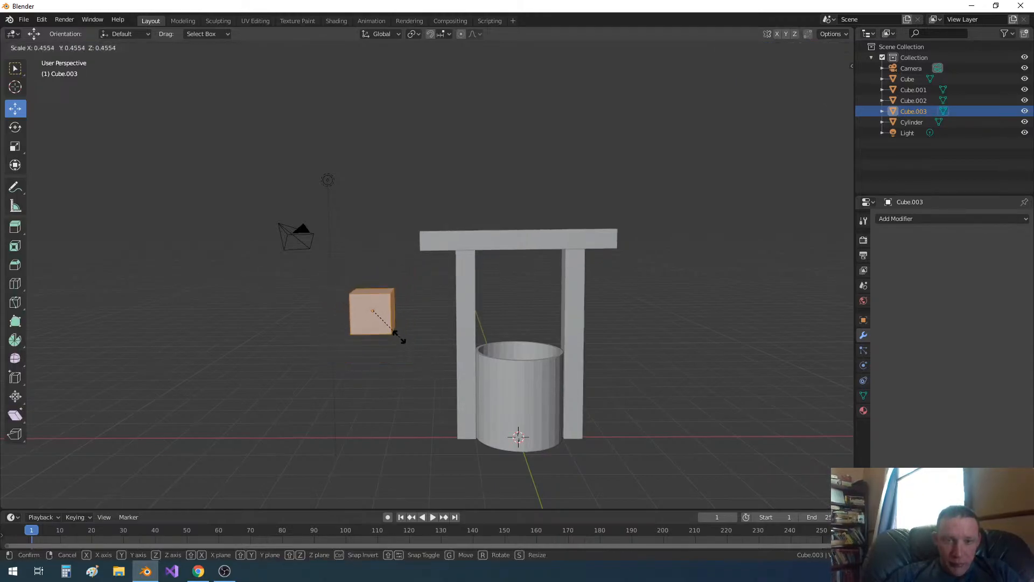
left_click(399, 337)
left_click_drag(376, 271, 377, 249)
Thin the small cube into a narrow upright block by moving its post-facing side outward along X.
left_click(392, 281)
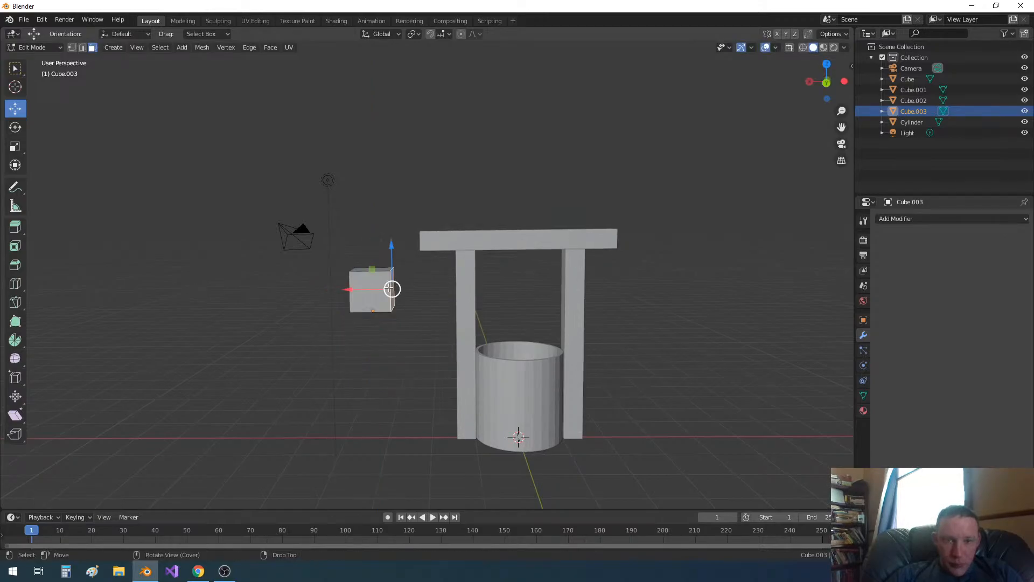
left_click_drag(350, 290, 323, 292)
middle_click_drag(379, 289, 336, 300)
left_click_drag(291, 290, 317, 286)
middle_click_drag(346, 298, 371, 299)
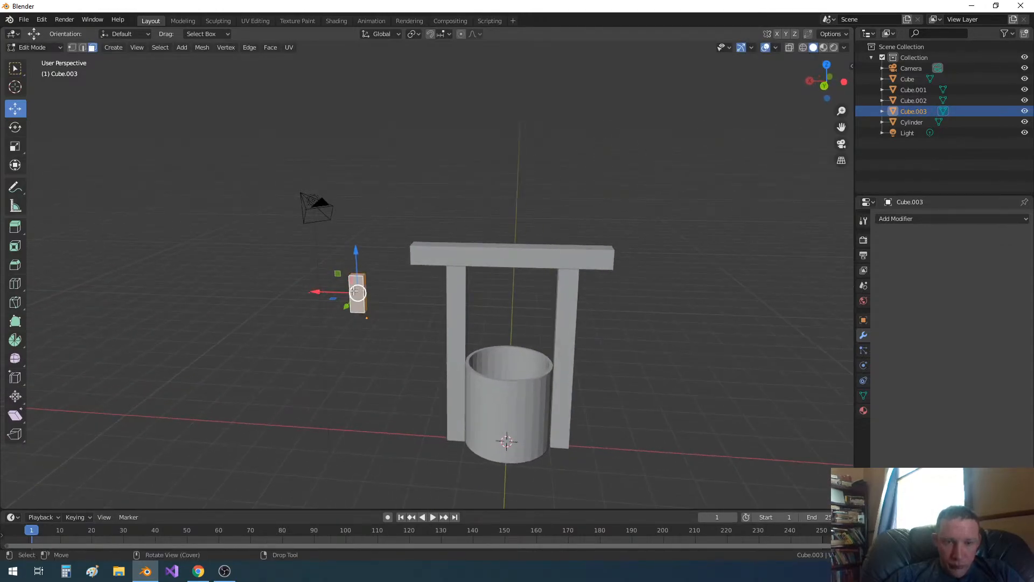
Move the narrow block along X toward the nearer post and raise it to just below the crossbeam's overhang.
left_click_drag(327, 289, 398, 301)
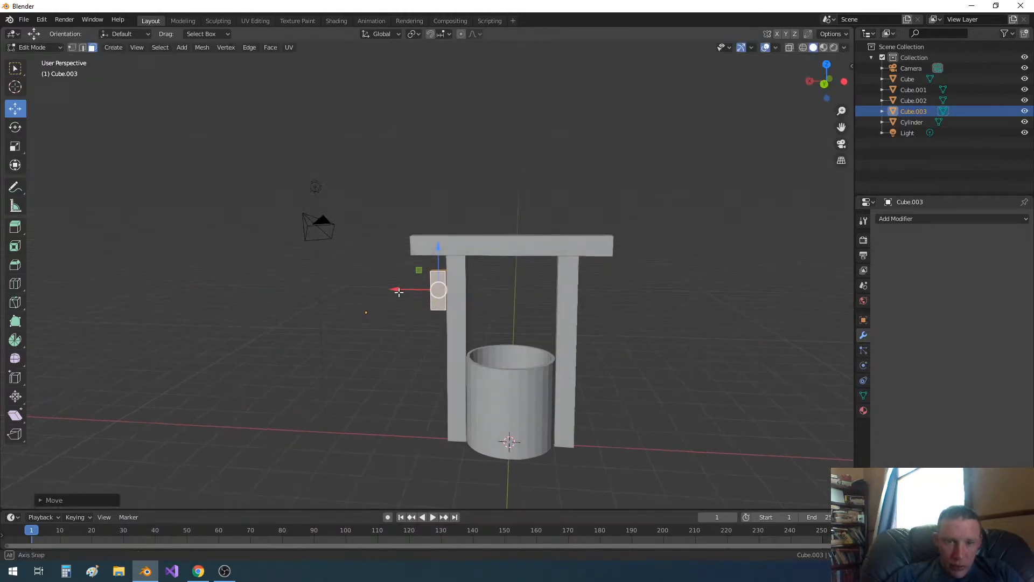
scroll(401, 300, "up", 5)
scroll(408, 299, "up", 3)
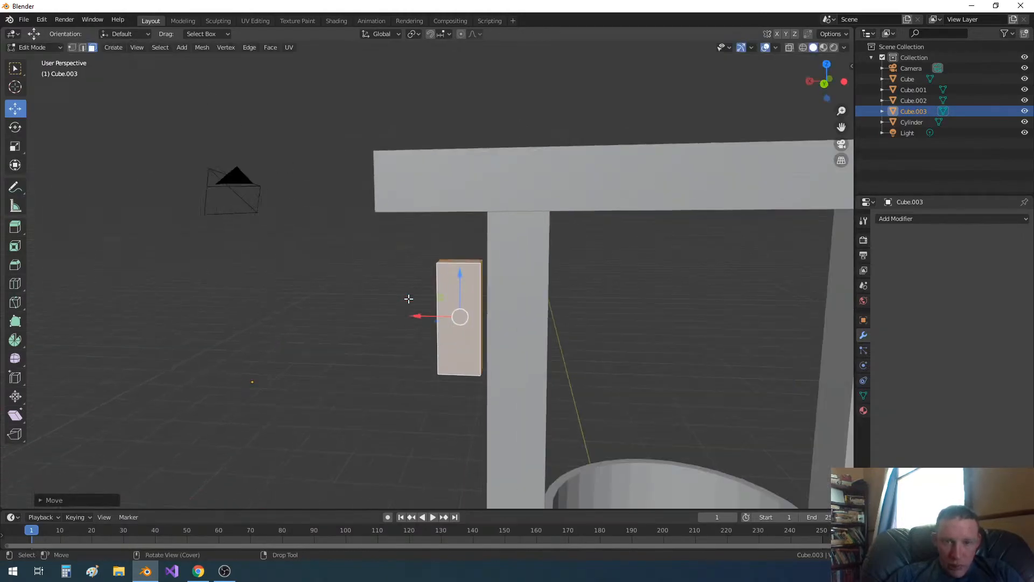
left_click_drag(469, 285, 458, 240)
left_click_drag(425, 290, 392, 288)
Rotate the narrow block about the Y axis until it slants from under the crossbeam's overhang down toward the nearer post.
left_click(14, 128)
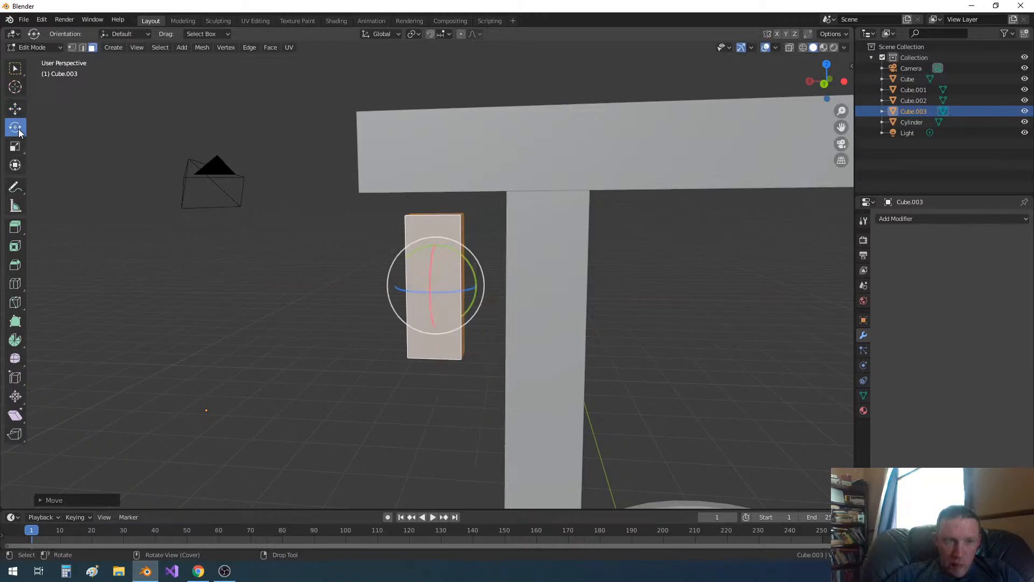
left_click_drag(412, 255, 494, 287)
left_click(334, 302)
middle_click_drag(342, 303, 396, 308)
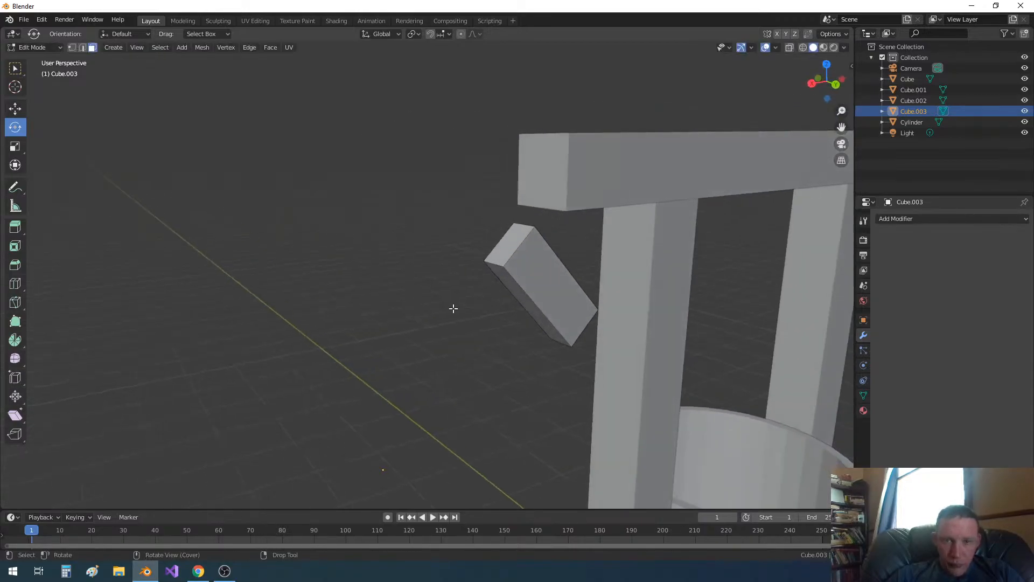
Move the whole slanted block along Y into line with the frame, and shift it along Z and X against the crossbeam and post.
key("l")
middle_click_drag(461, 323, 526, 340)
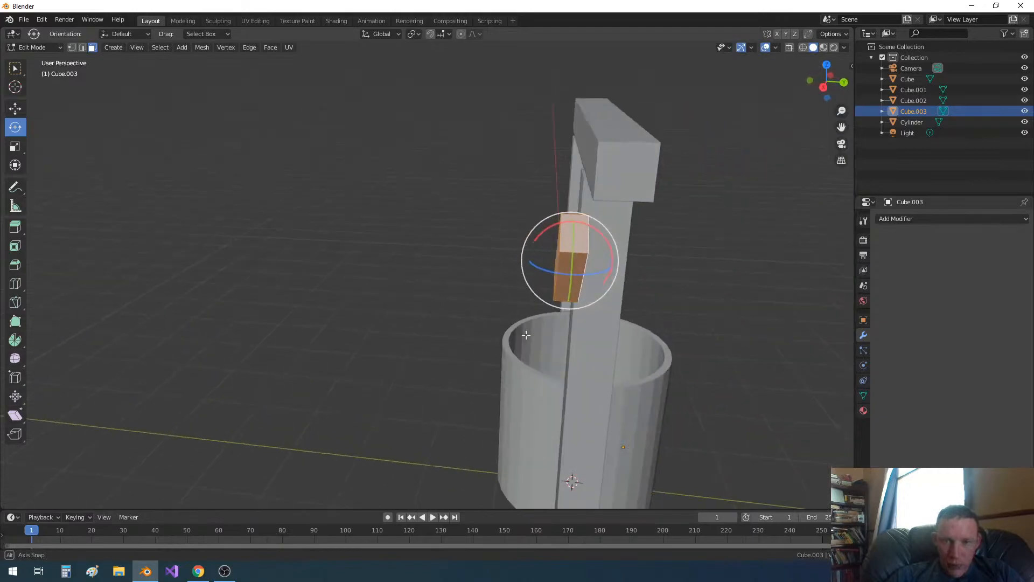
left_click(20, 111)
left_click_drag(616, 263, 693, 266)
middle_click_drag(693, 266, 573, 254)
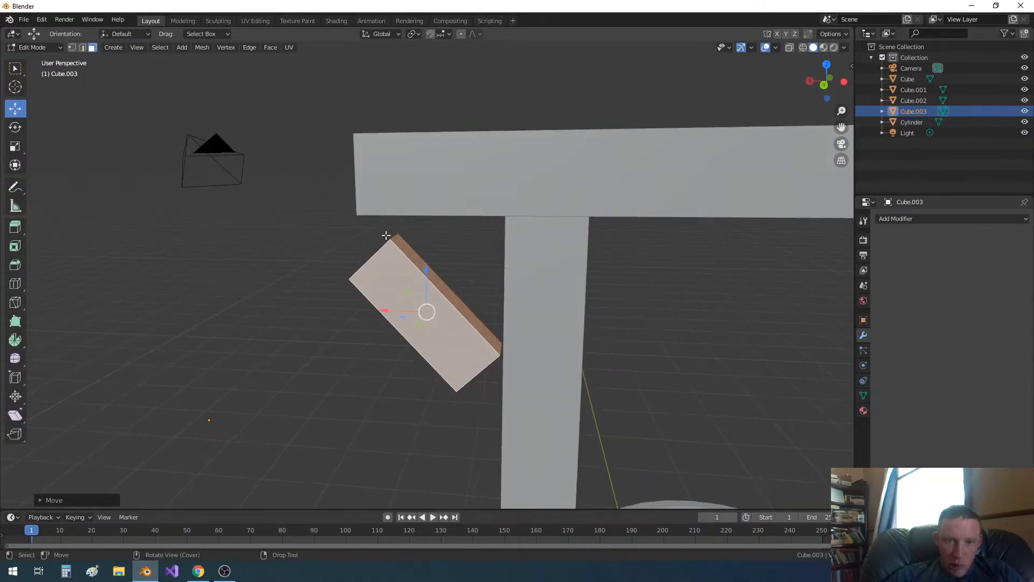
left_click_drag(433, 289, 443, 279)
left_click_drag(379, 292, 396, 291)
Select the slanted block's outer upper corner vertices in vertex mode.
left_click(72, 48)
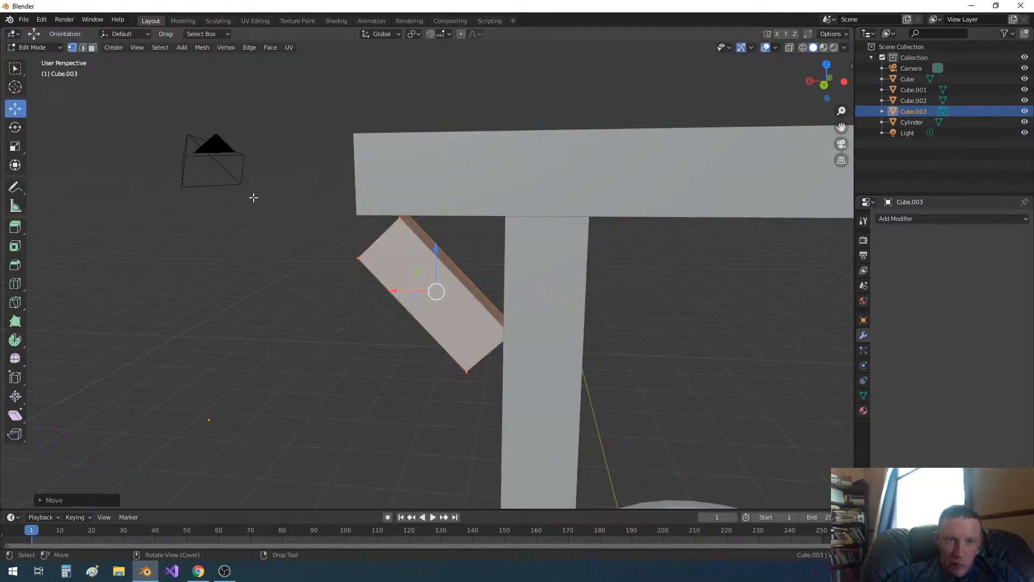
middle_click_drag(279, 214, 422, 237)
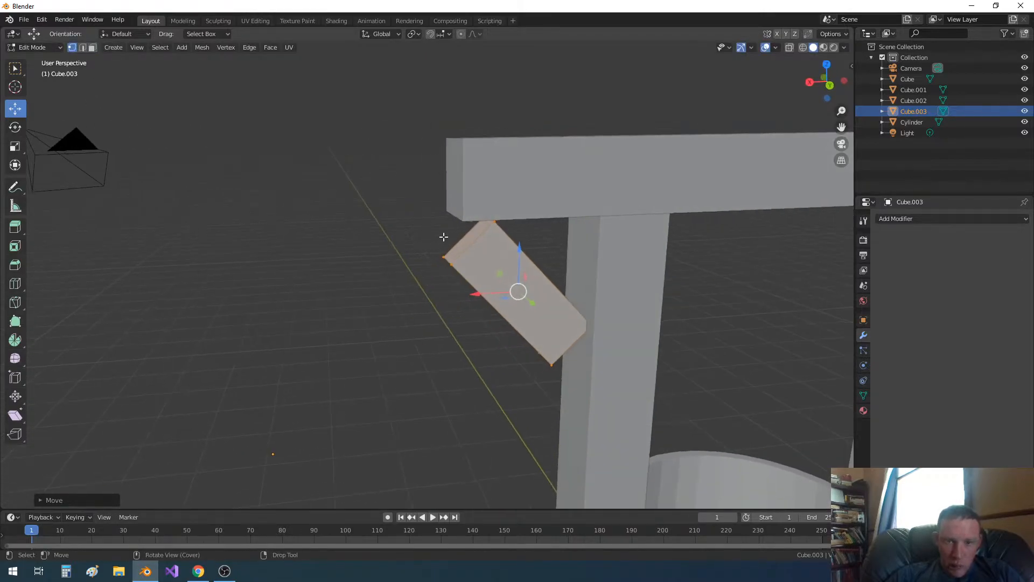
left_click_drag(425, 238, 463, 274)
mouse_move(453, 283)
middle_mouse_down()
mouse_move(424, 270)
mouse_move(506, 282)
mouse_move(431, 275)
mouse_move(440, 279)
middle_mouse_up()
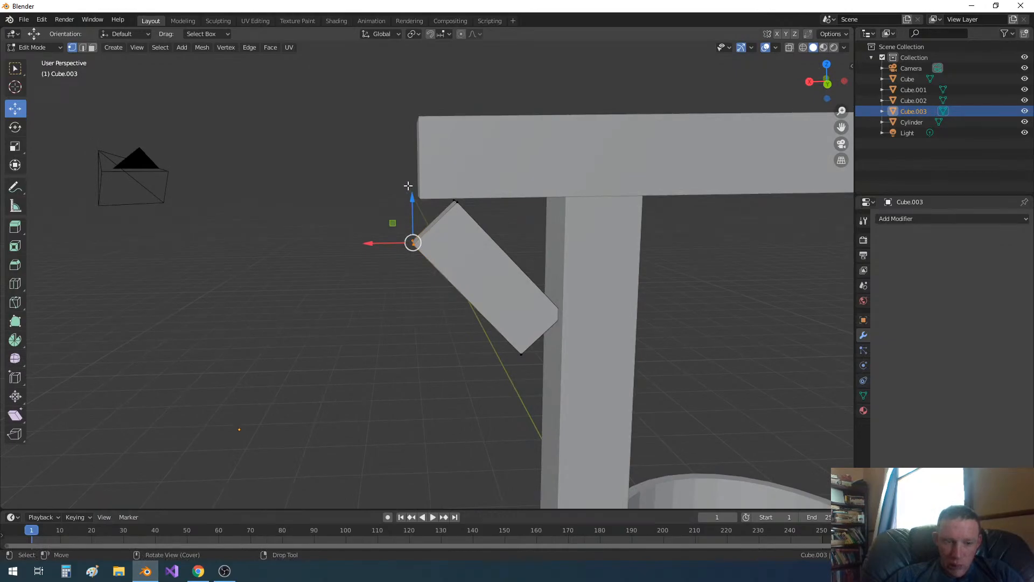
Examine how the slanted block sits against the crossbeam and post, checking both meshes from several angles.
key("Tab")
left_click(450, 171)
key("Tab")
middle_click_drag(415, 169, 429, 171)
key("Tab")
middle_click_drag(487, 237, 445, 240)
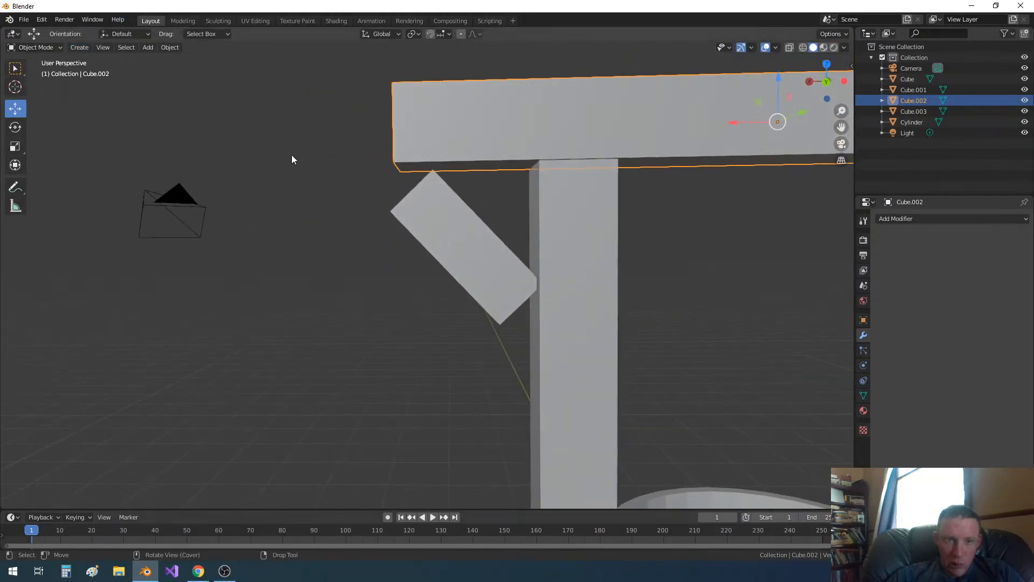
left_click(397, 221)
key("Tab")
middle_click_drag(404, 228, 426, 244)
scroll(635, 351, "down", 3)
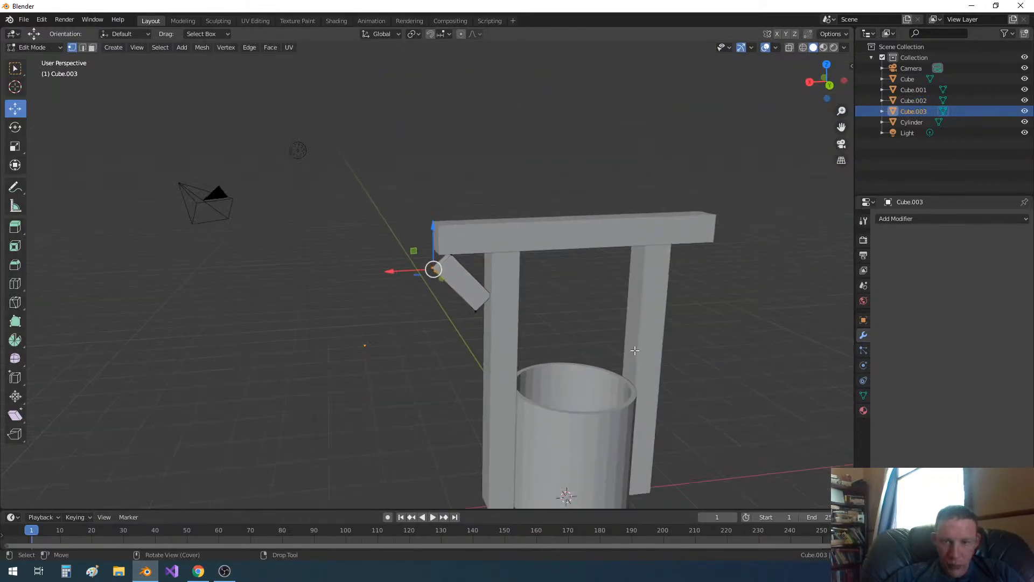
middle_click_drag(628, 349, 603, 341)
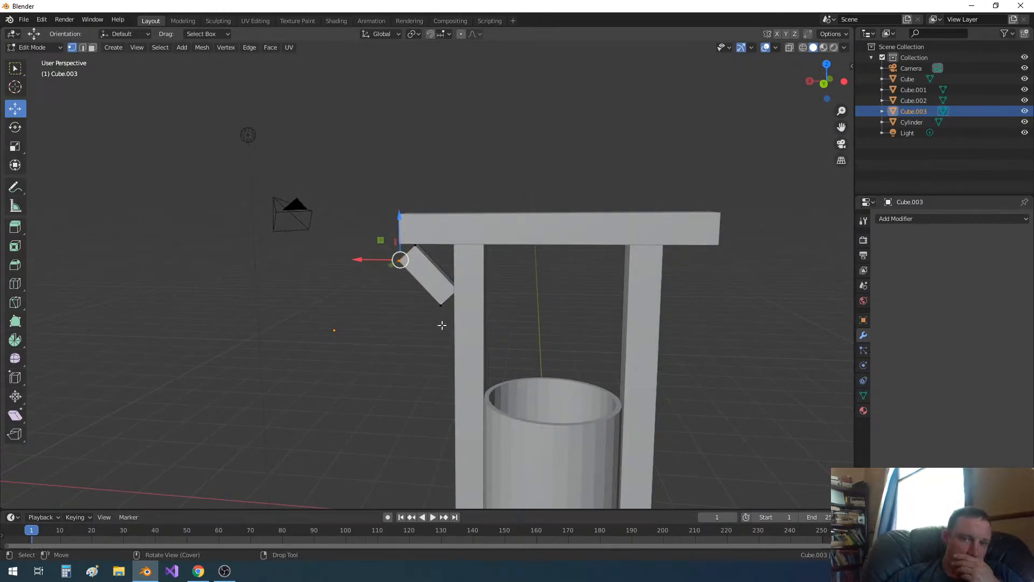
middle_click_drag(422, 314, 482, 305)
Thin the slanted block by moving its underside face inward along its normal, using the Normal transform orientation.
left_click(82, 48)
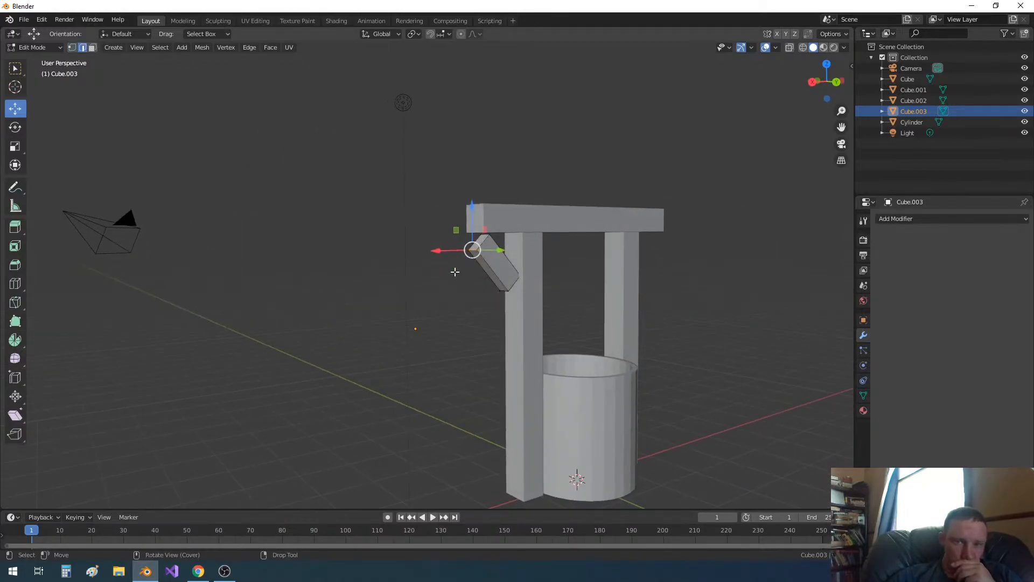
left_click(493, 280)
left_click(93, 48)
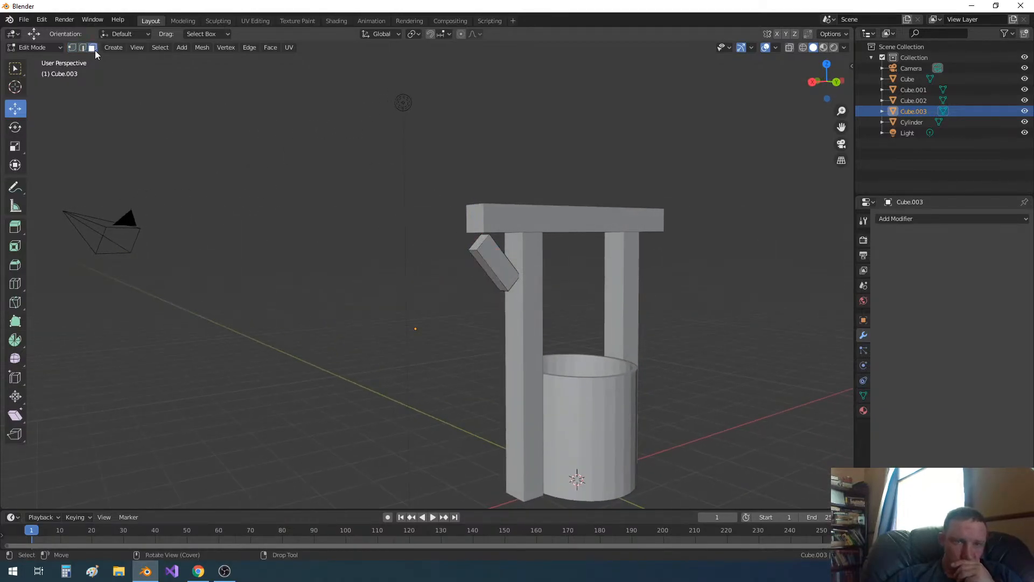
middle_click_drag(507, 292, 489, 293)
left_click(477, 278)
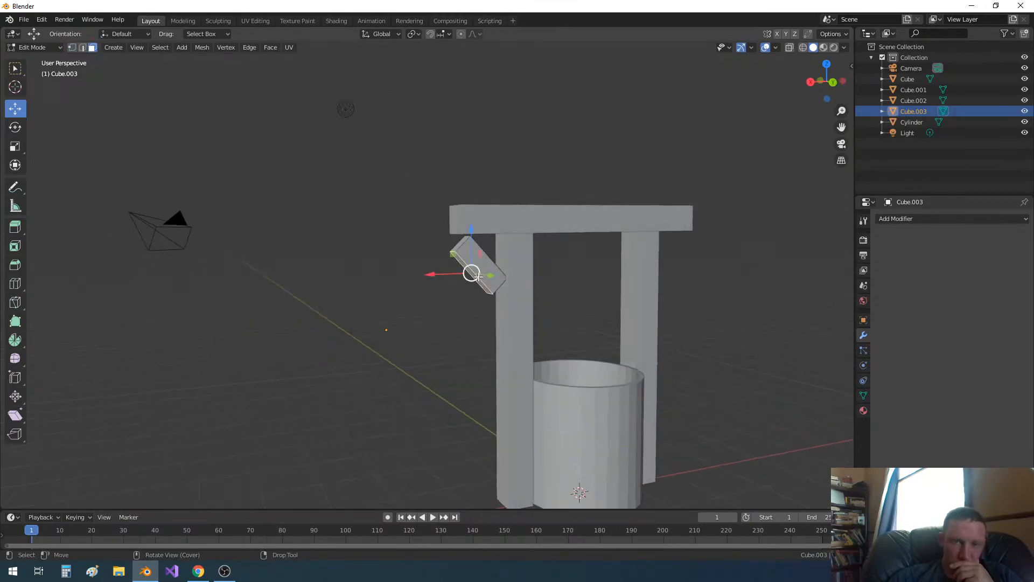
left_click_drag(434, 276, 435, 267)
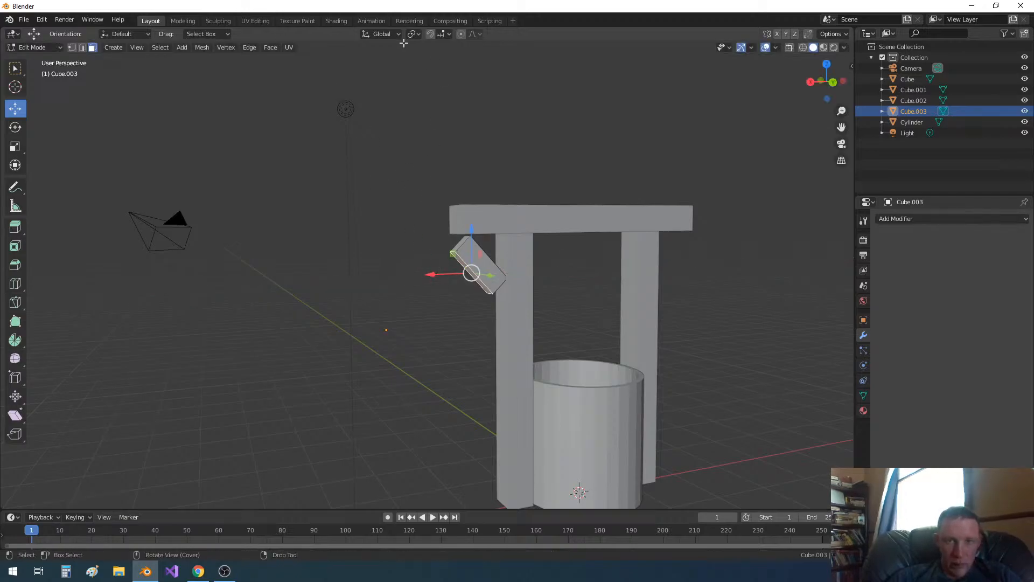
left_click(383, 34)
left_click(378, 79)
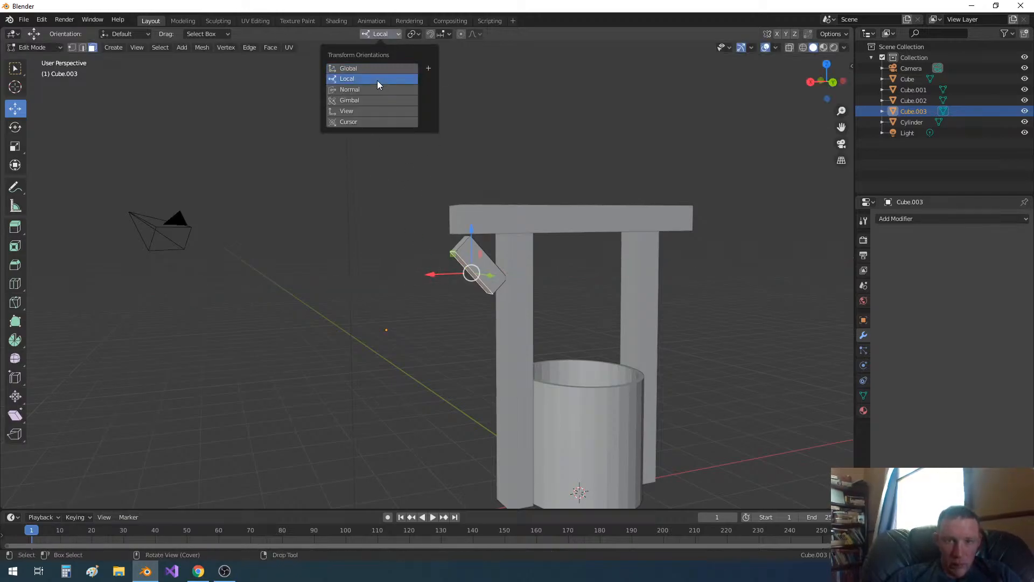
left_click(377, 33)
left_click(370, 87)
left_click_drag(442, 305, 452, 299)
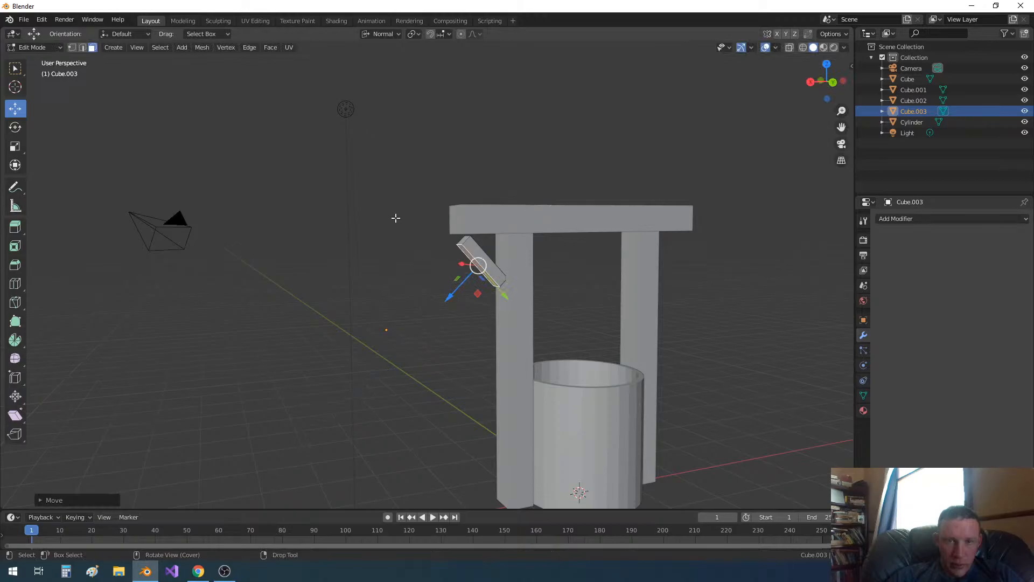
With vertex selection and Global orientation, raise the slanted block's outer upper corner vertices to the crossbeam's underside.
left_click(71, 47)
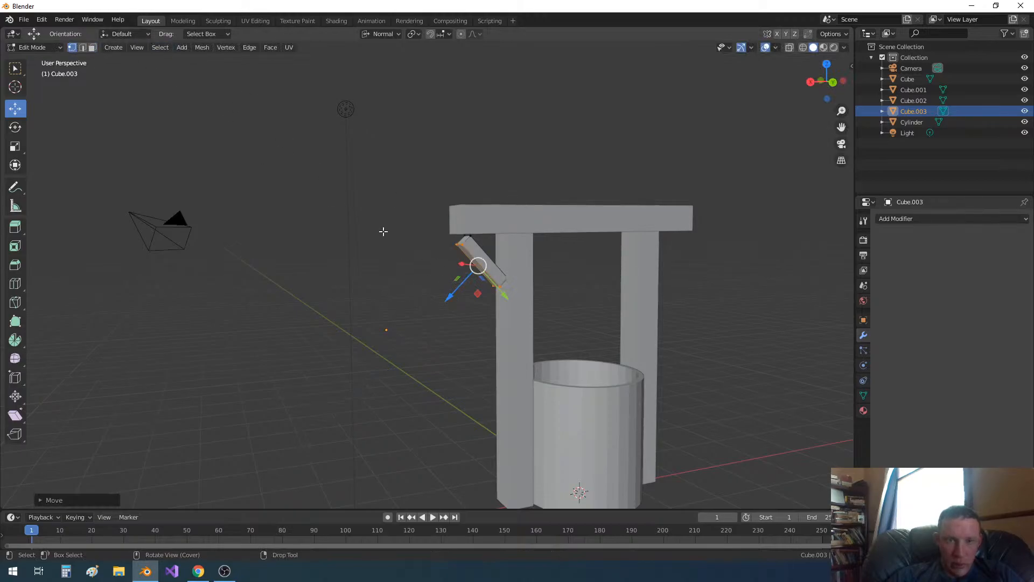
left_click(382, 34)
left_click(379, 67)
middle_click_drag(439, 185, 463, 269)
scroll(463, 269, "up", 10)
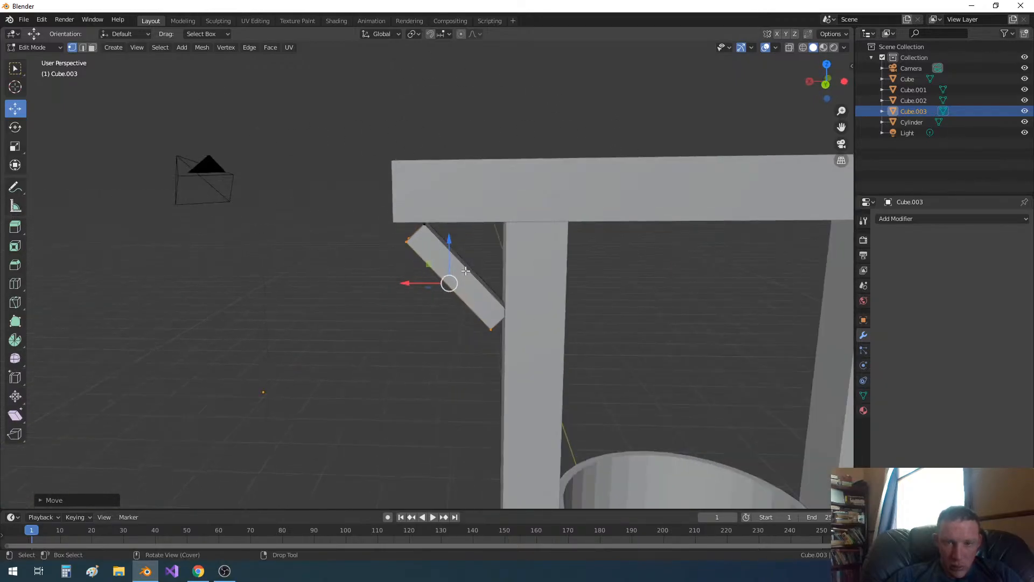
scroll(463, 270, "up", 4)
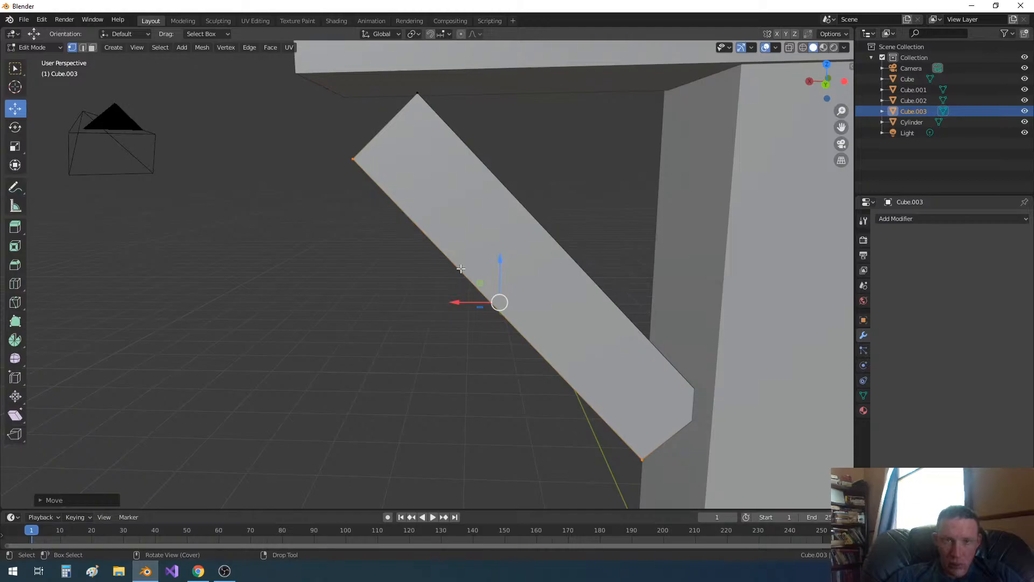
scroll(461, 269, "down", 3)
left_click(374, 182)
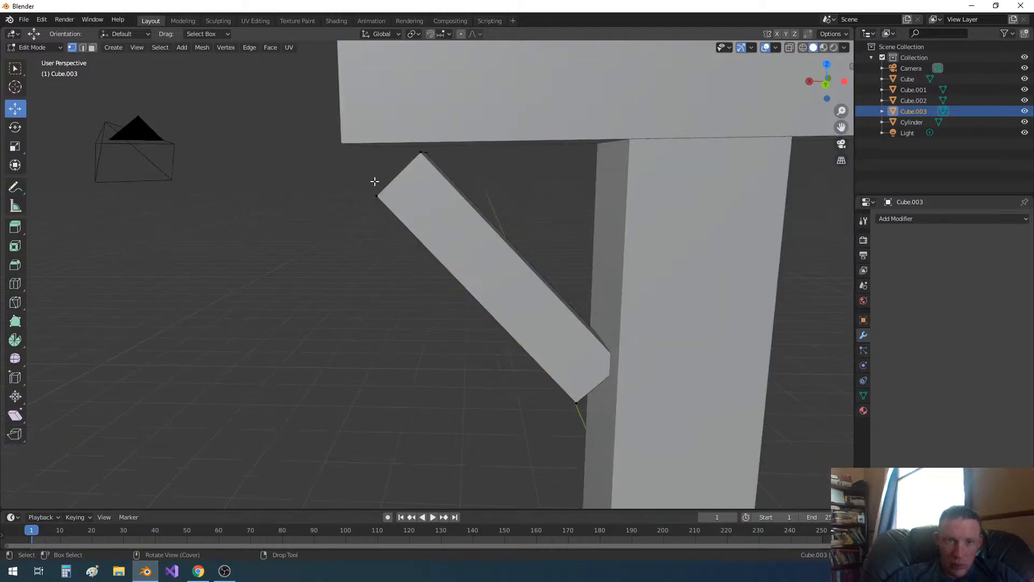
middle_click_drag(357, 173, 474, 192)
left_click_drag(474, 192, 578, 244)
middle_click_drag(578, 245, 537, 240)
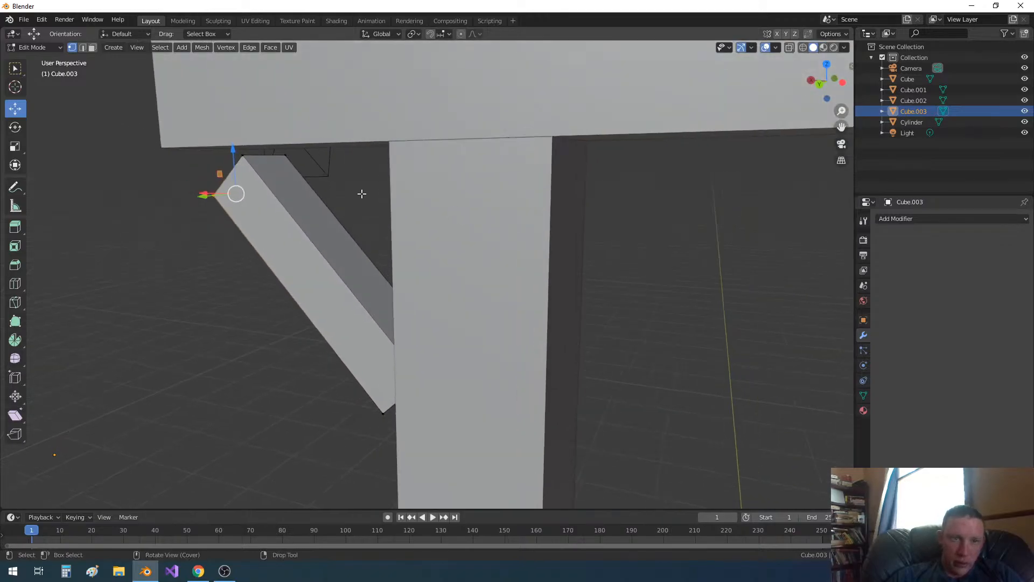
left_click_drag(234, 147, 146, 119)
Move the outer upper vertices outward along X and up into the crossbeam, and raise the inner upper vertices into it too.
middle_click_drag(174, 160, 262, 178)
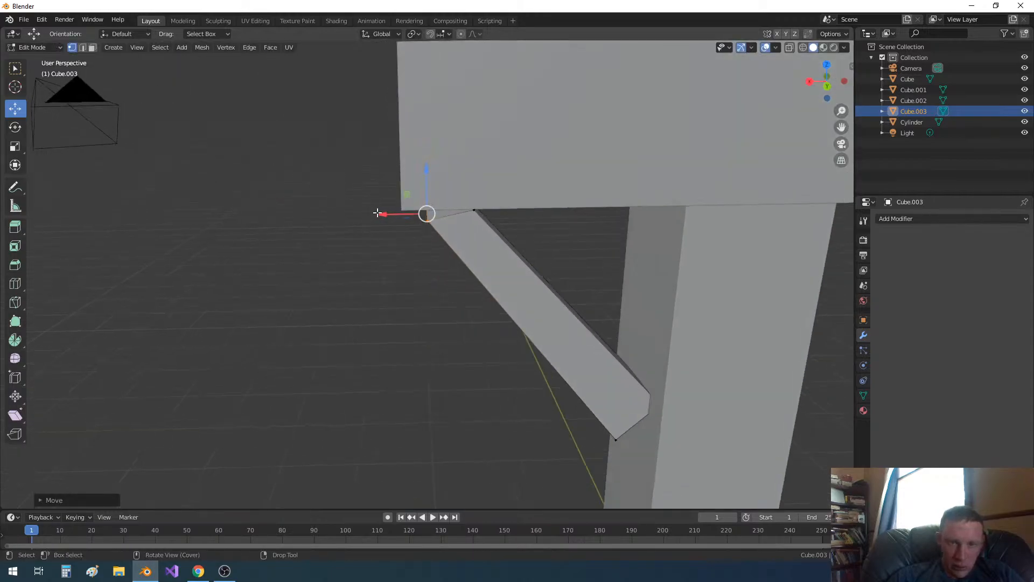
left_click_drag(377, 212, 362, 215)
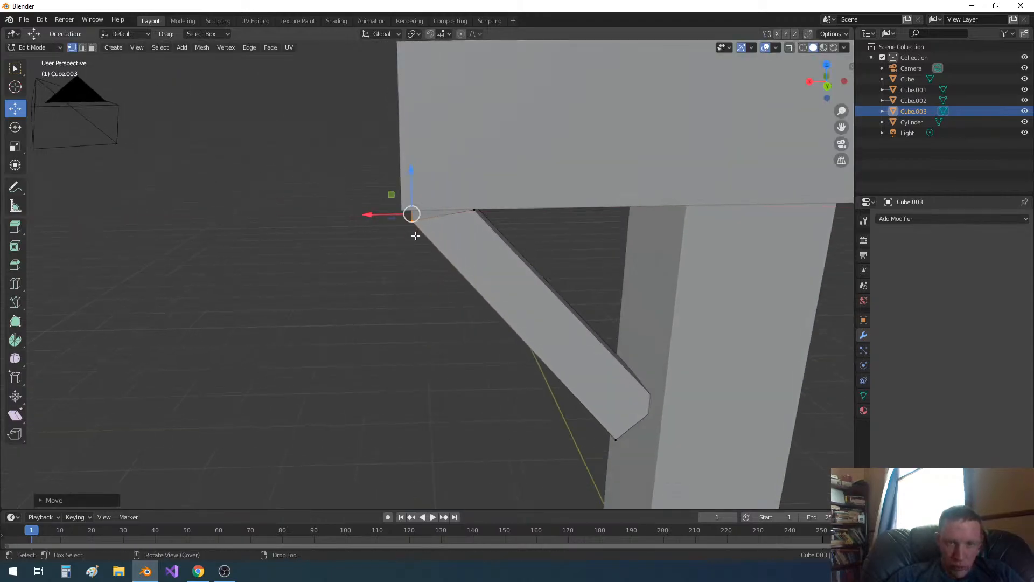
middle_click_drag(415, 235, 407, 229)
left_click_drag(356, 125, 350, 95)
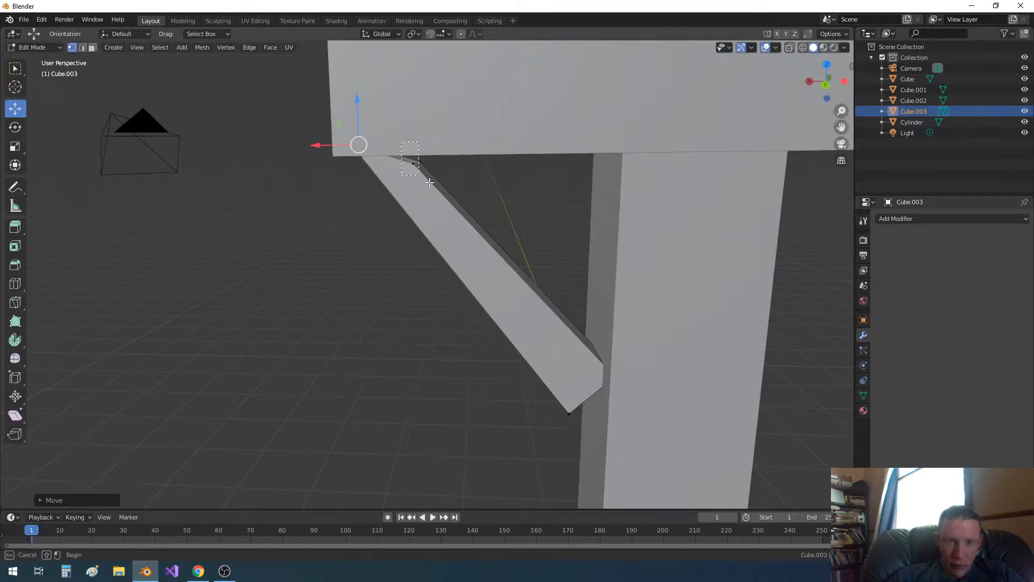
left_click(418, 163)
left_click_drag(423, 123, 422, 102)
Move the slanted block's lowest vertices toward the nearer post so its lower end is embedded in the post.
middle_click_drag(422, 102, 503, 267)
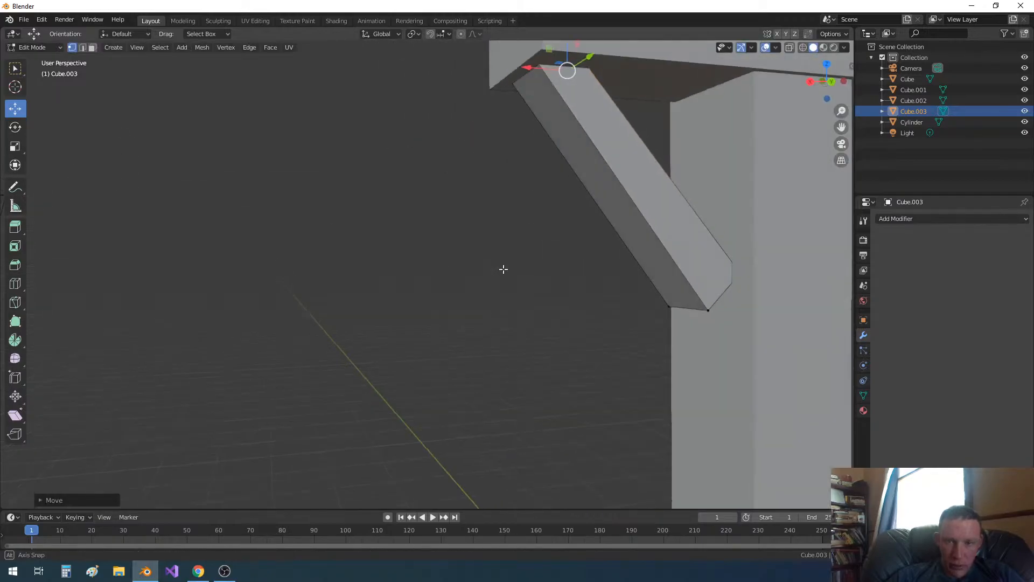
middle_click_drag(589, 294, 655, 297)
left_click_drag(685, 280, 755, 310)
left_click_drag(727, 261, 744, 277)
middle_click_drag(756, 295, 588, 372)
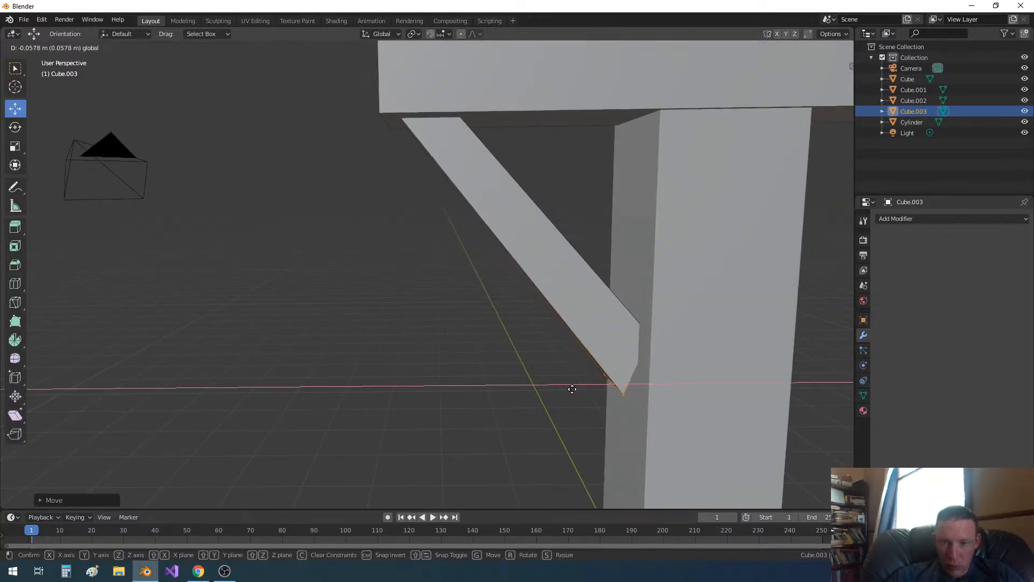
left_click(595, 395)
left_click(520, 379)
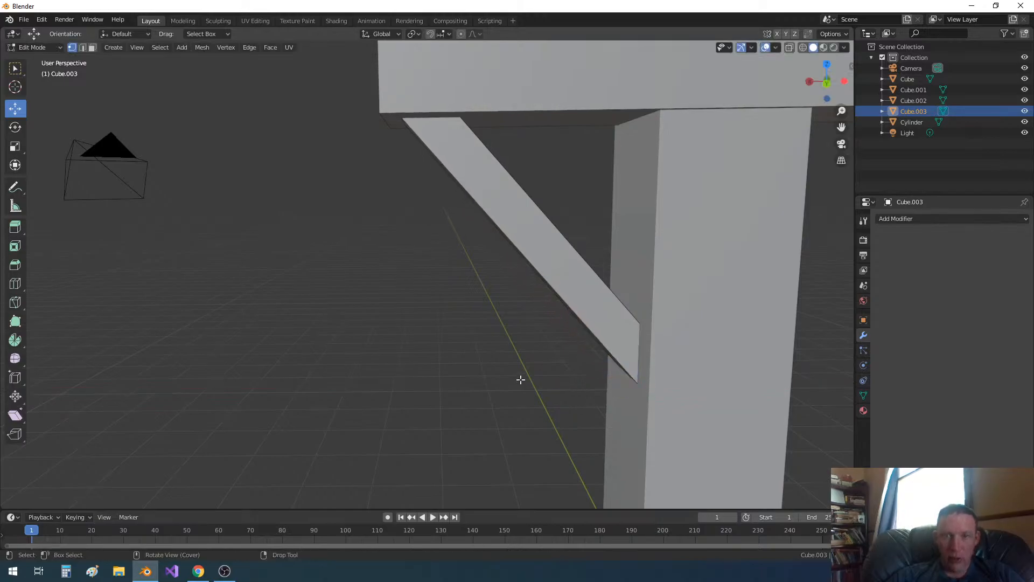
In Object Mode, duplicate the finished brace and move the copy along X to the outer side of the opposite post.
scroll(510, 377, "down", 6)
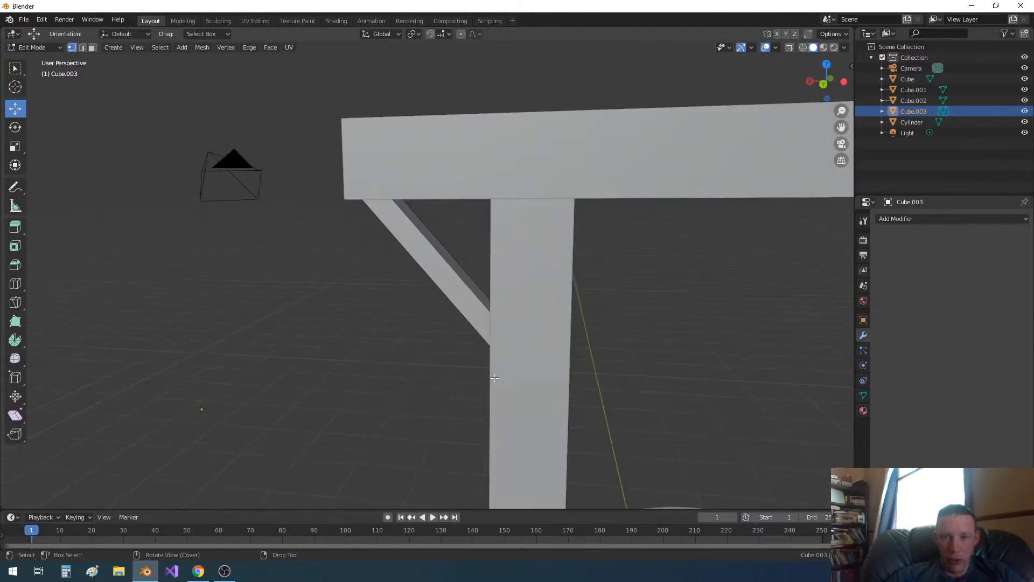
middle_click_drag(497, 375, 421, 347)
key("Tab")
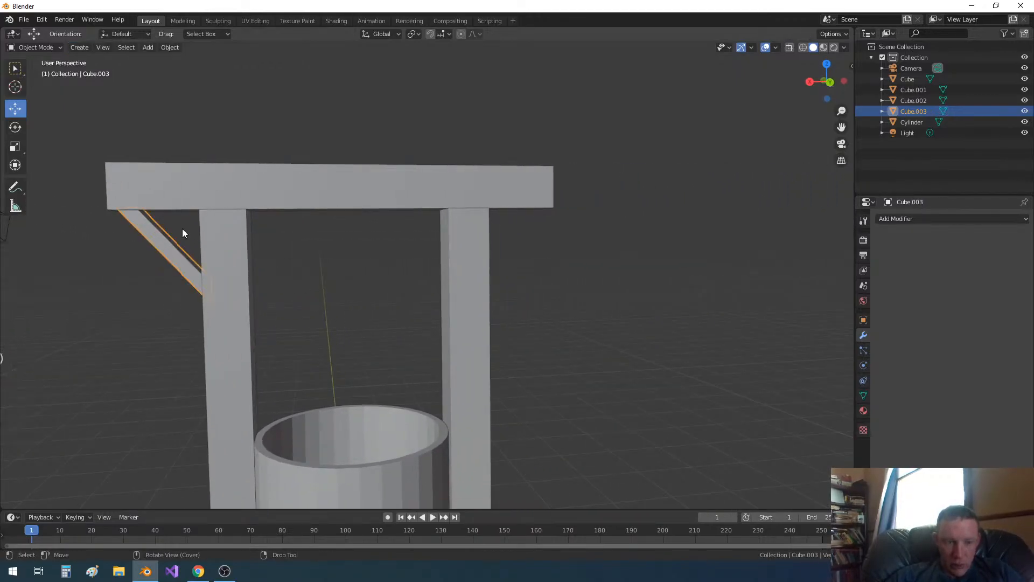
key("shift+d")
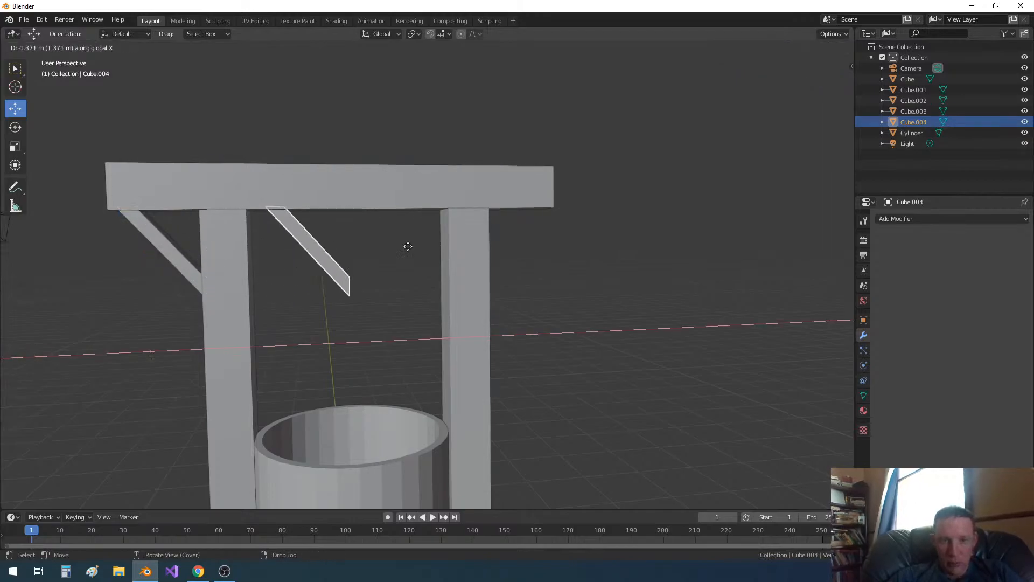
left_click(561, 261)
Try to rotate the duplicated brace 90° about the Y axis.
middle_click_drag(627, 261, 596, 269)
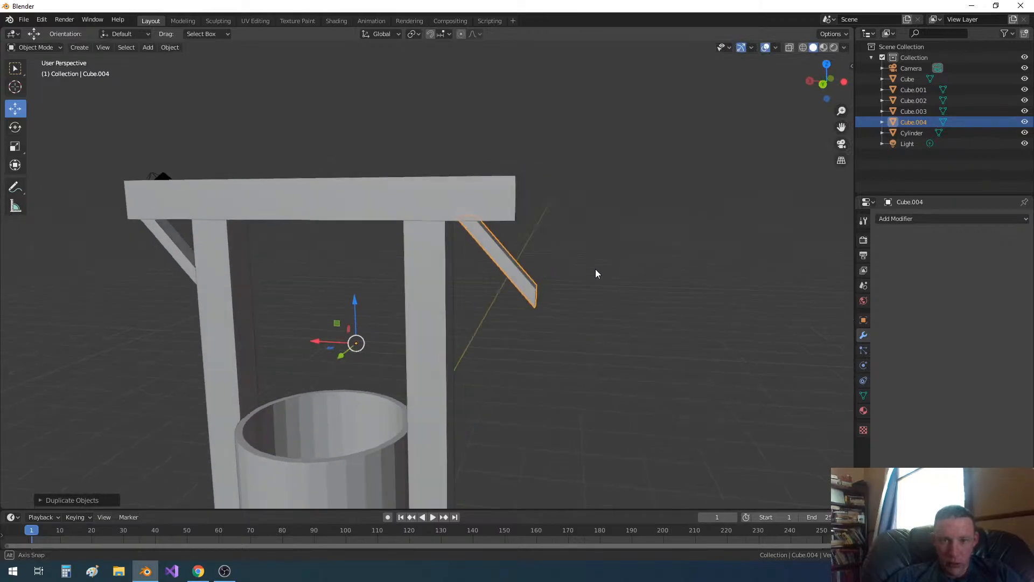
type("r")
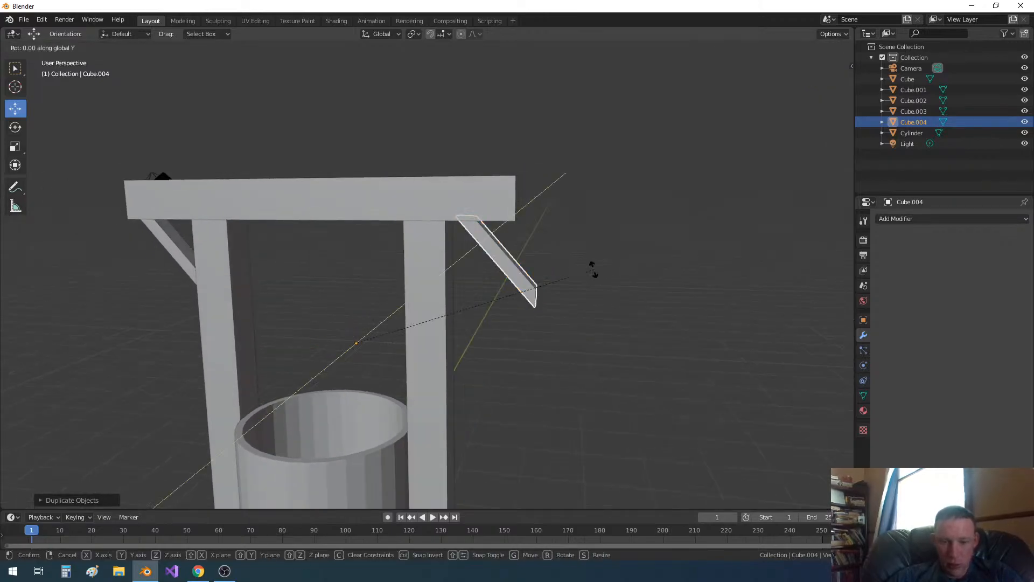
type("y90")
key("Return")
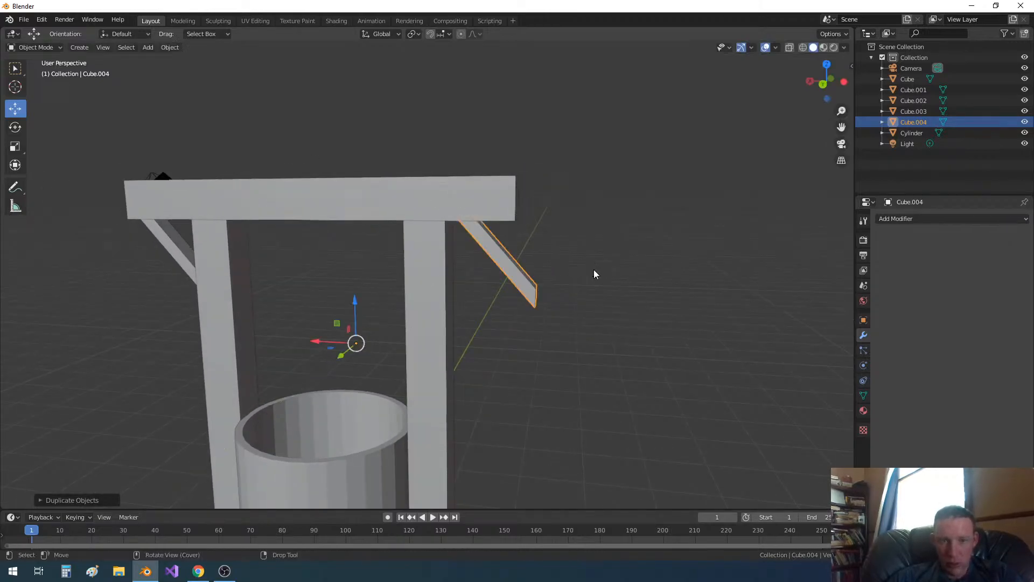
Set the duplicated brace's origin to its geometry and rotate the brace 90° about the Y axis.
right_click(507, 253)
mouse_move(500, 253)
left_click(540, 267)
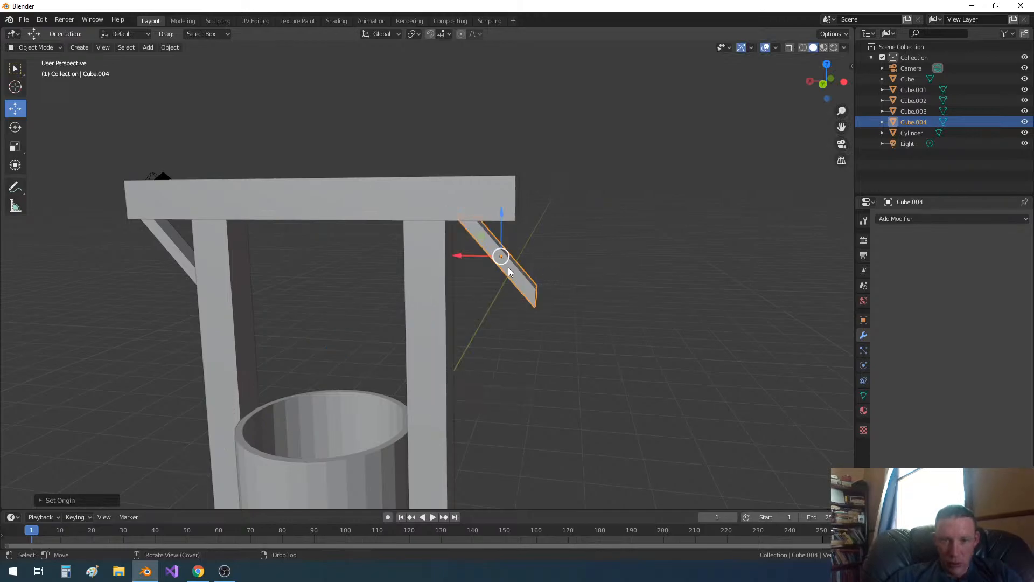
type("ry90")
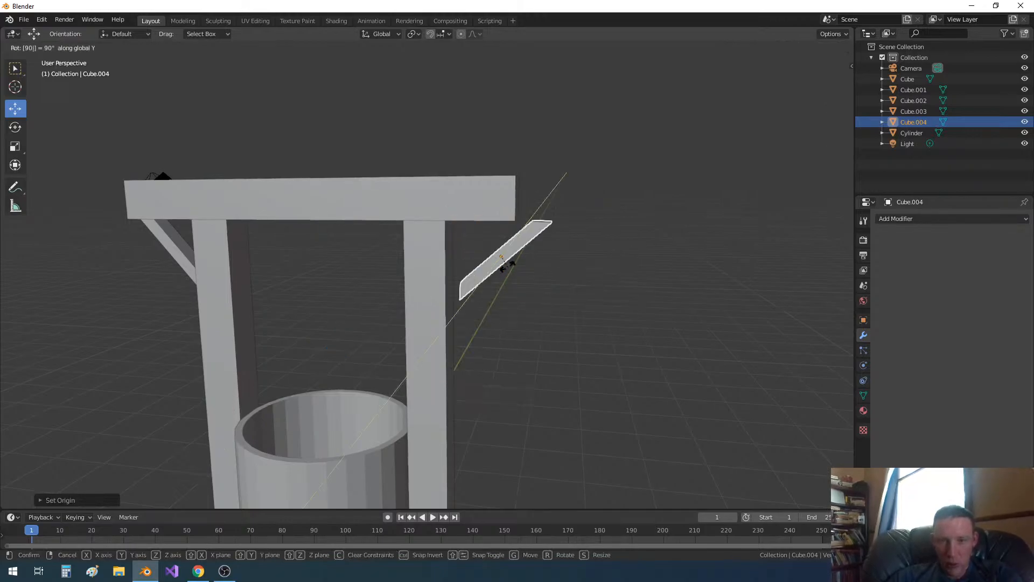
key("Return")
middle_click_drag(525, 266, 418, 245)
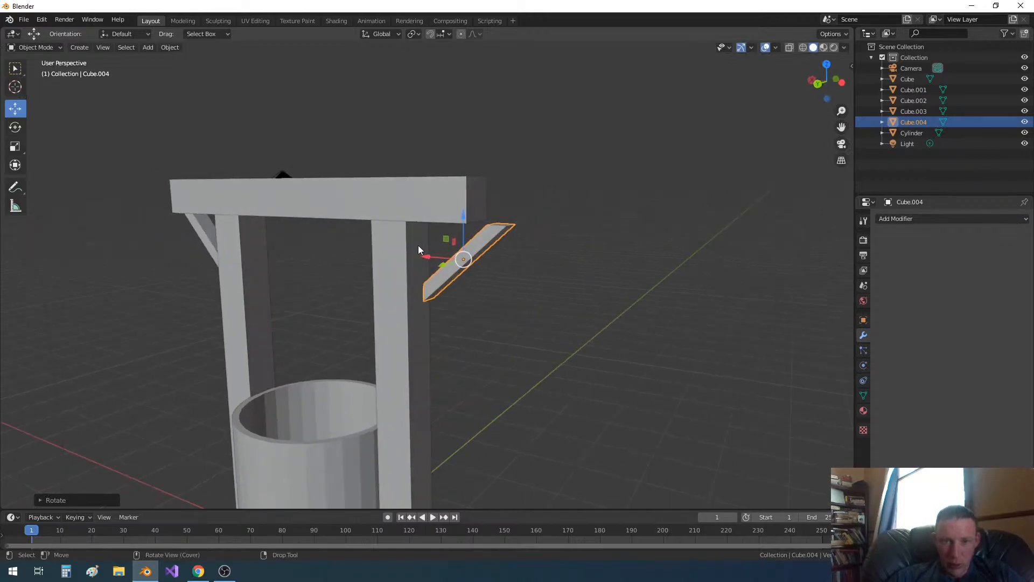
Move the rotated brace along X toward its post and raise it so its ends meet the post and crossbeam.
middle_click_drag(503, 290, 542, 294)
left_click_drag(470, 257, 529, 273)
middle_click_drag(529, 273, 391, 246)
left_click_drag(338, 203, 341, 190)
left_click(466, 227)
middle_click_drag(480, 242, 625, 252)
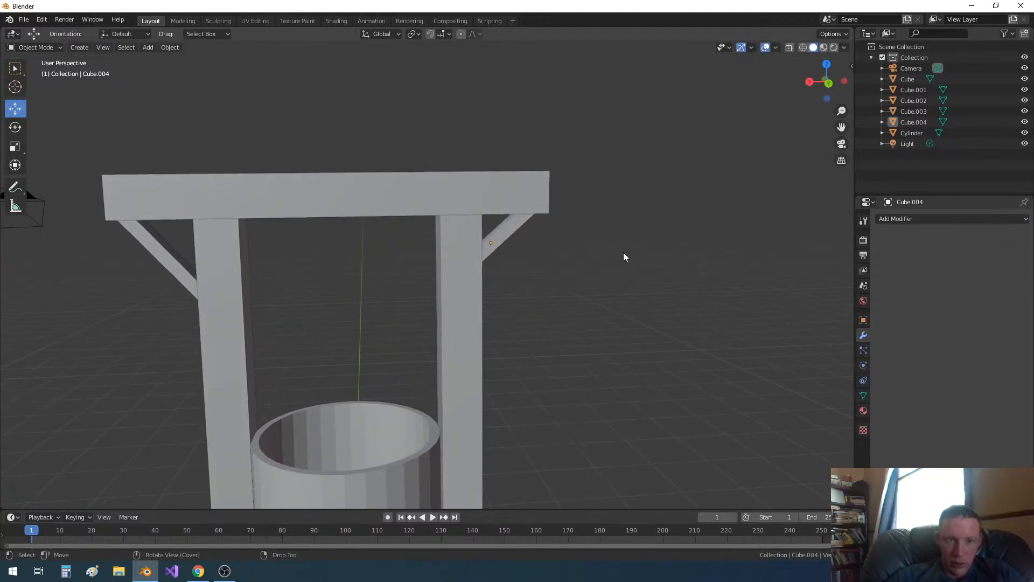
Set the original brace's origin to its geometry and raise the brace along Z farther into the crossbeam.
scroll(593, 254, "down", 3)
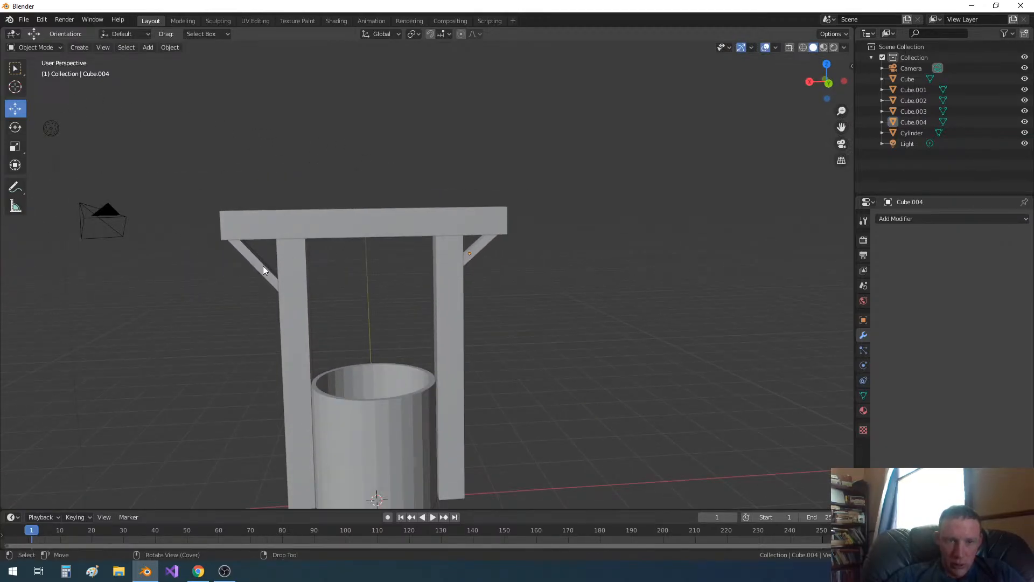
left_click(258, 266)
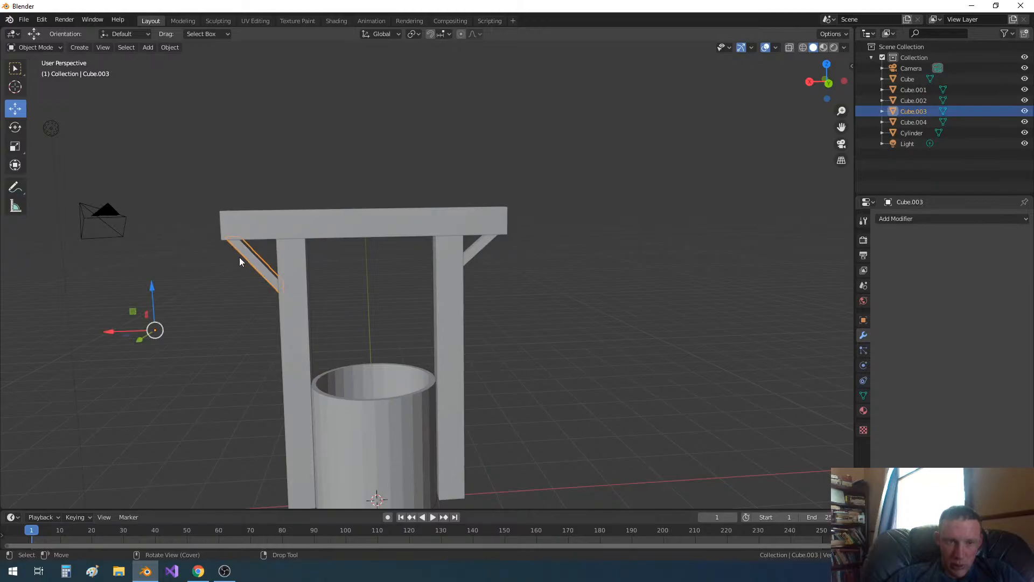
right_click(267, 273)
mouse_move(269, 273)
left_click(309, 284)
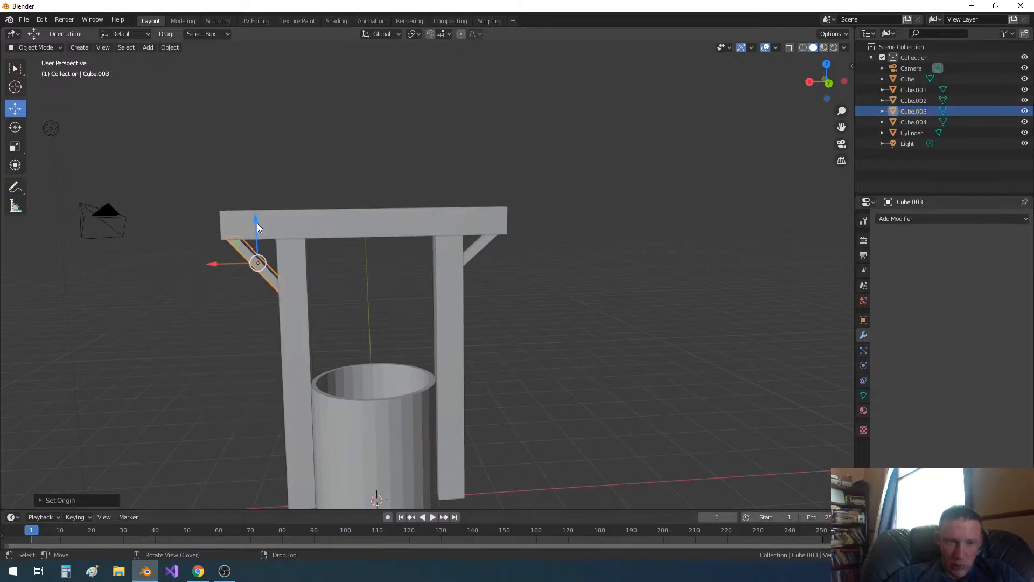
left_click_drag(257, 221, 260, 210)
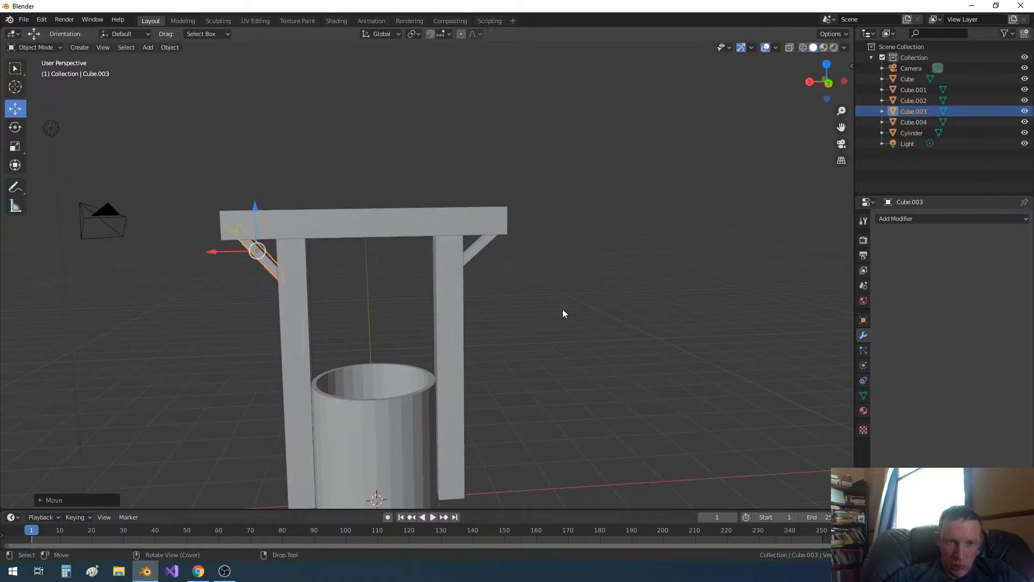
left_click(570, 315)
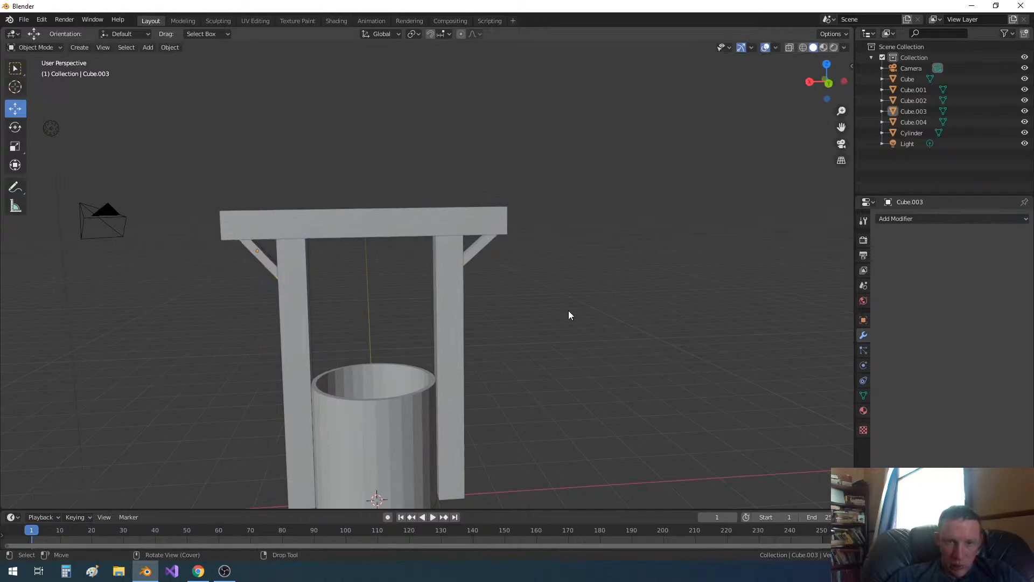
Fine-tune the duplicated brace's position along Z and X against its post and the crossbeam.
left_click(483, 246)
left_click_drag(467, 211, 470, 215)
left_click_drag(431, 262, 434, 262)
left_click_drag(474, 221, 472, 211)
left_click(572, 272)
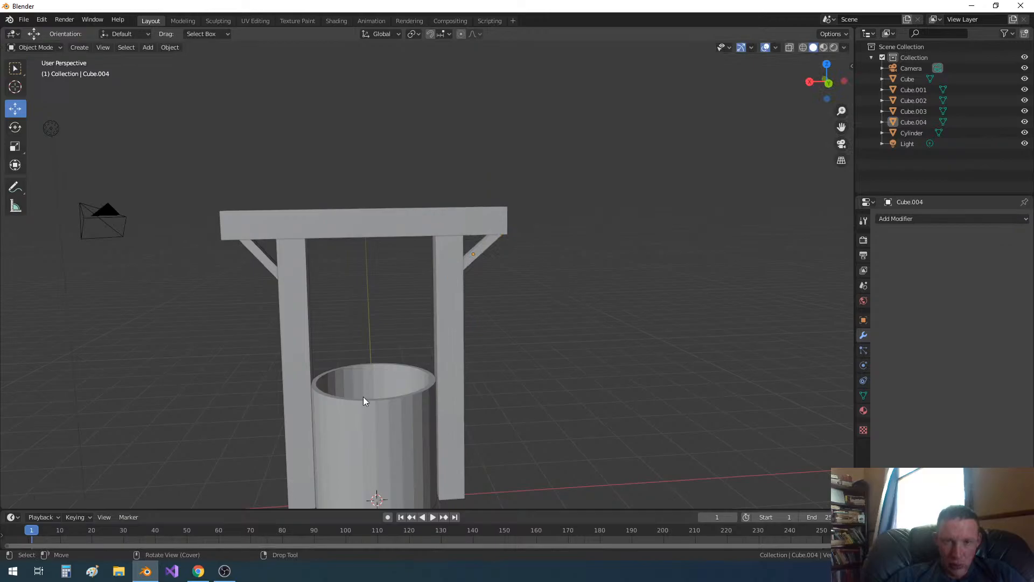
Check the live stream's chat in YouTube Studio in the browser and return to Blender.
left_click(199, 572)
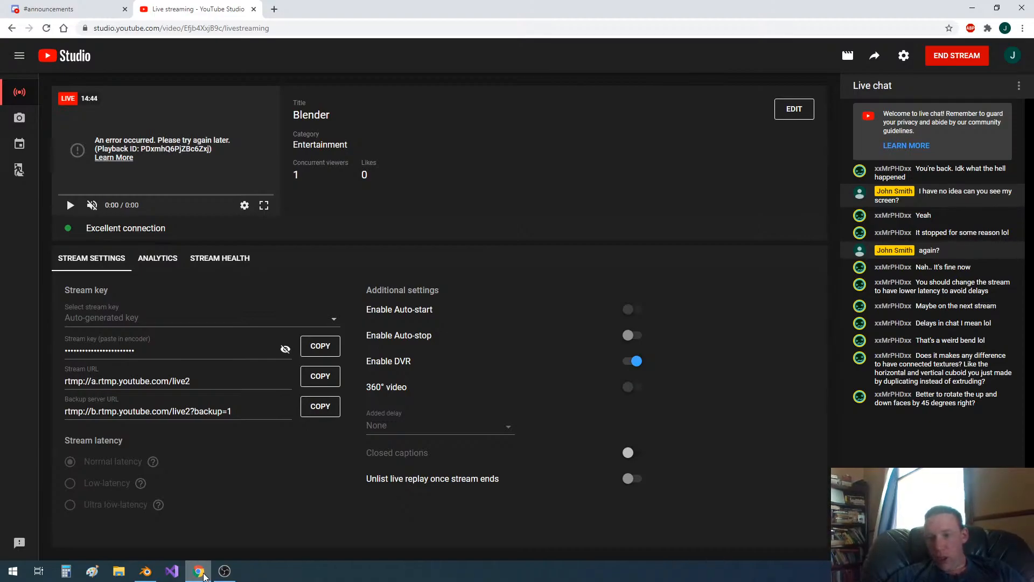
left_click(157, 572)
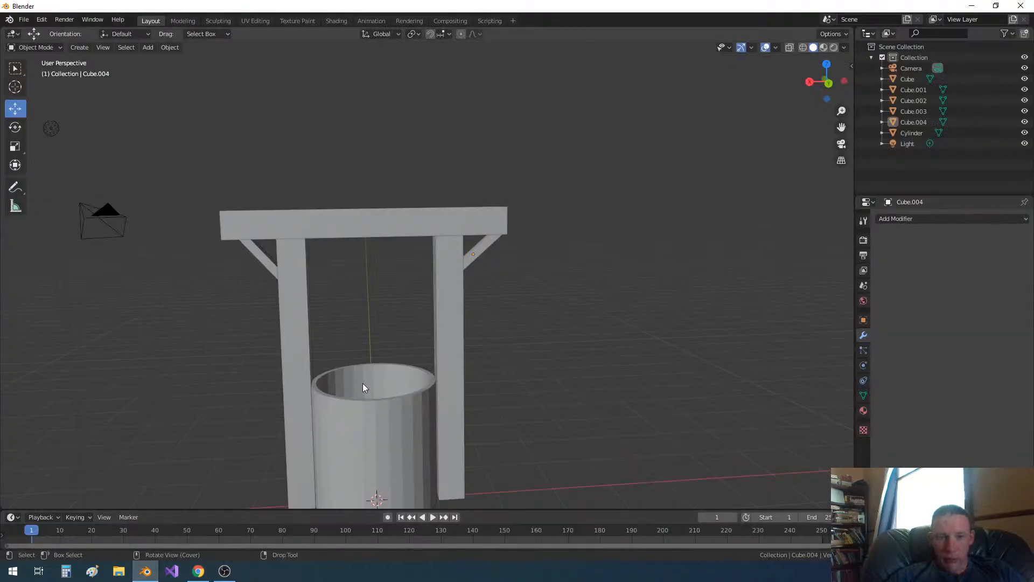
mouse_move(377, 370)
middle_mouse_down()
mouse_move(294, 370)
mouse_move(382, 372)
middle_mouse_up()
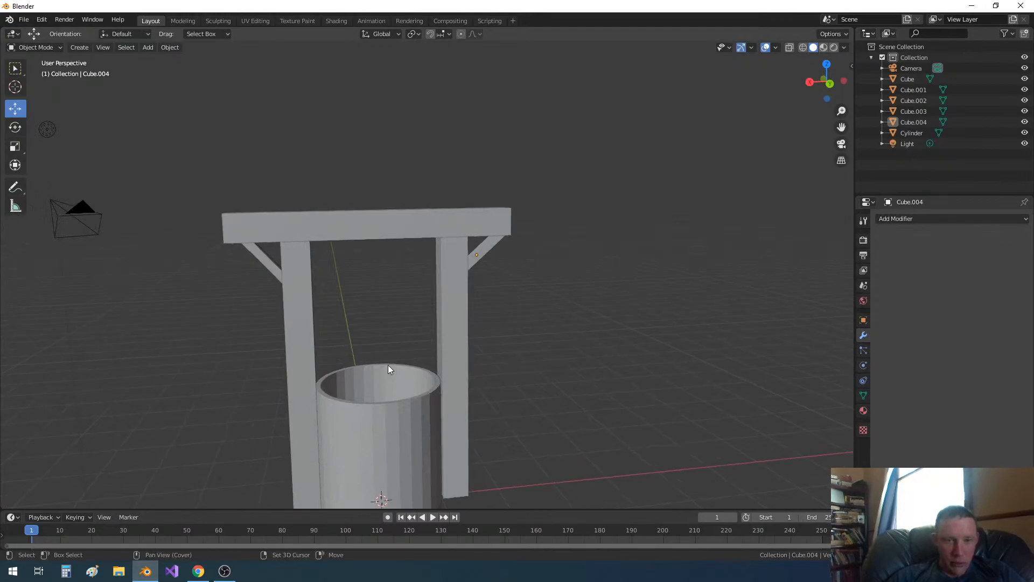
Add a cylinder mesh, raise it along Z above the well opening, and scale it down to fit between the posts.
key("shift+a")
mouse_move(389, 341)
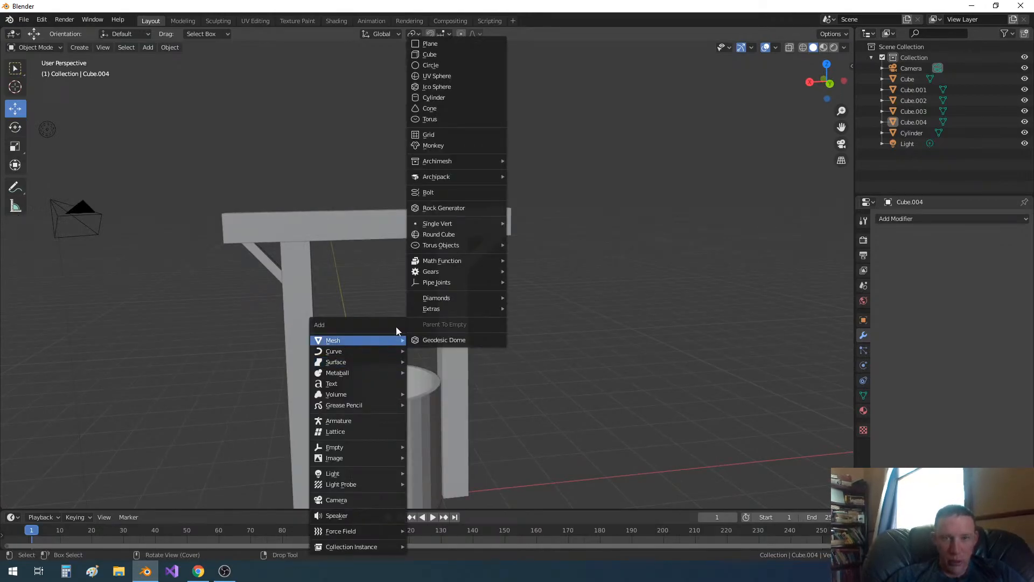
left_click(443, 98)
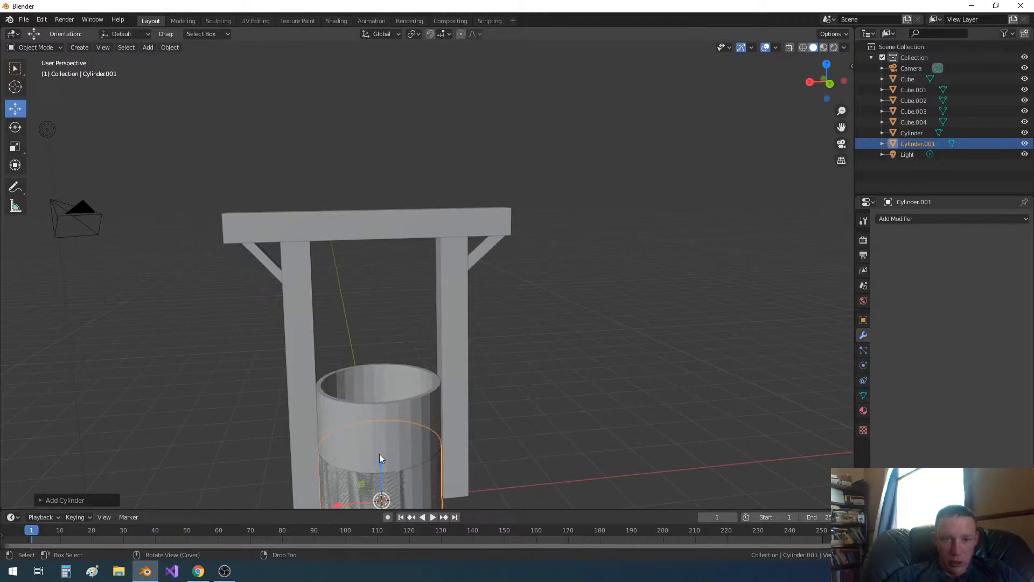
key("g")
key("z")
left_click(384, 279)
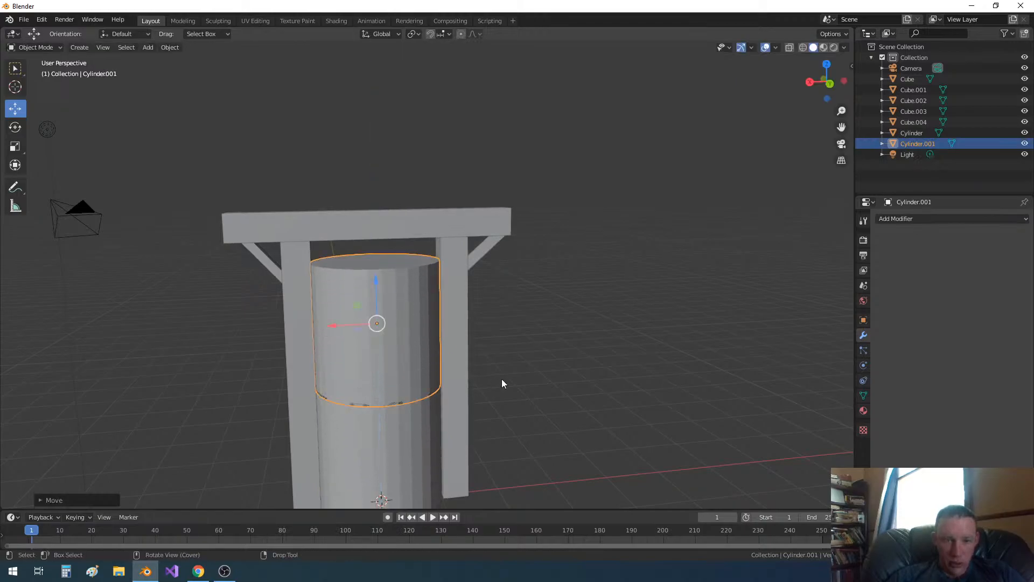
key("s")
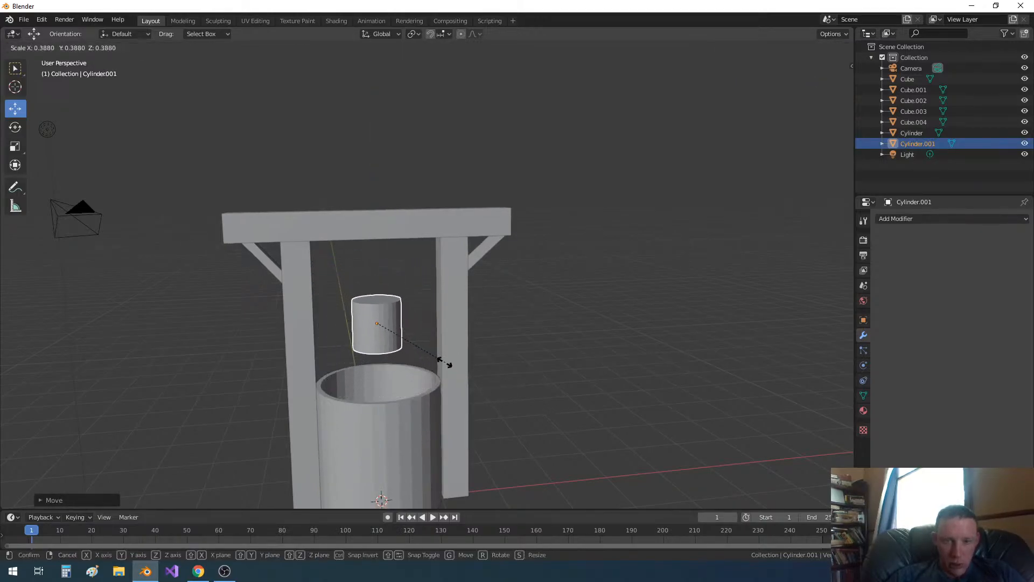
left_click(413, 354)
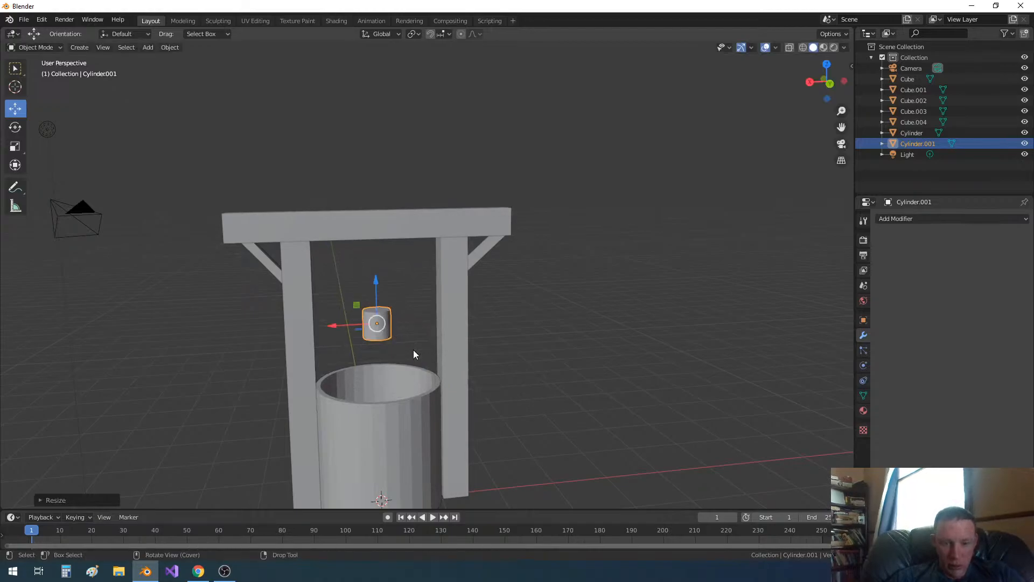
Rotate the small cylinder 90° about the Y axis and raise it along Z to just beneath the crossbeam.
key("r")
key("y")
key("9")
key("0")
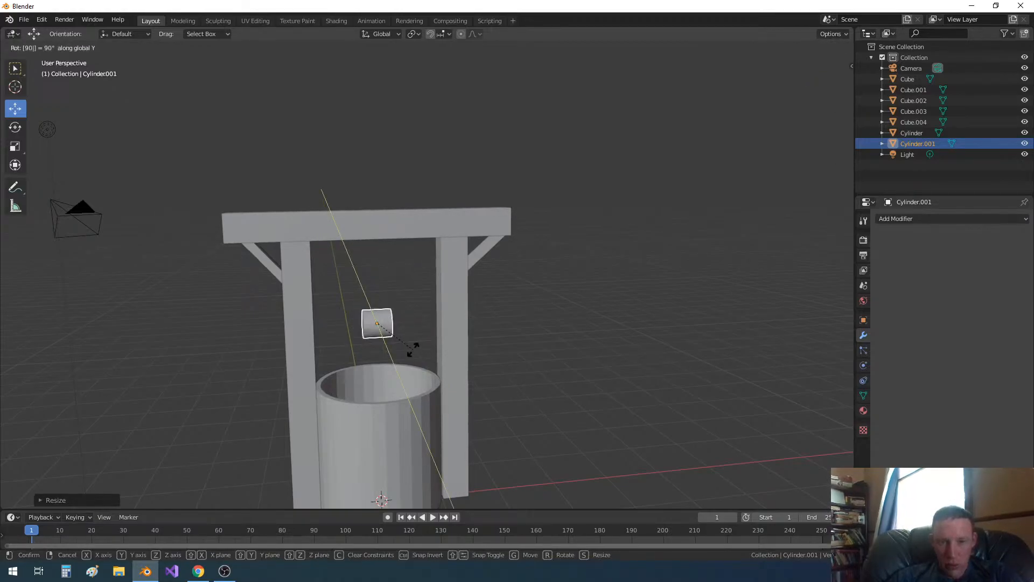
key("Return")
key("g")
key("z")
left_click(381, 238)
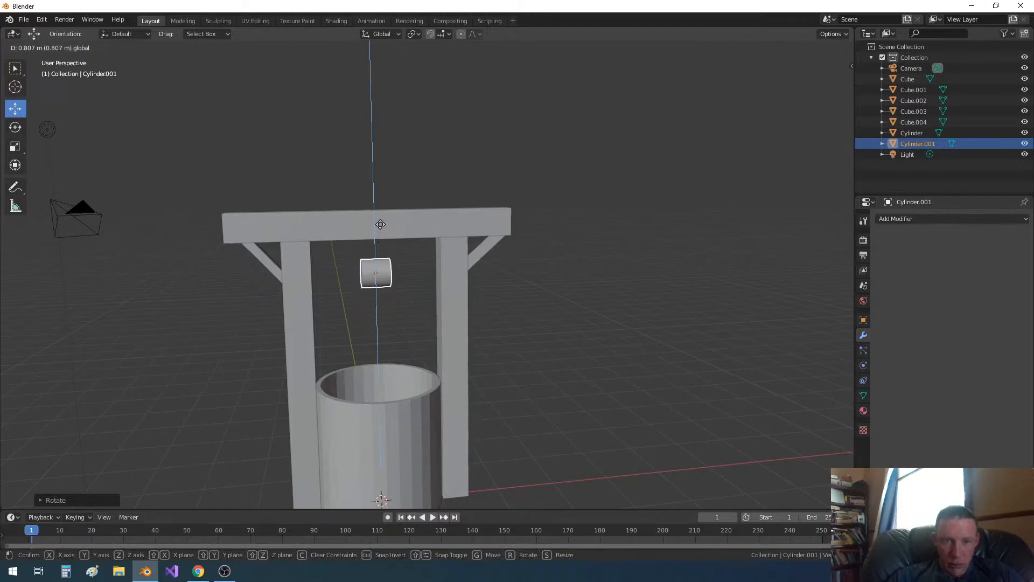
middle_click_drag(415, 250, 384, 253)
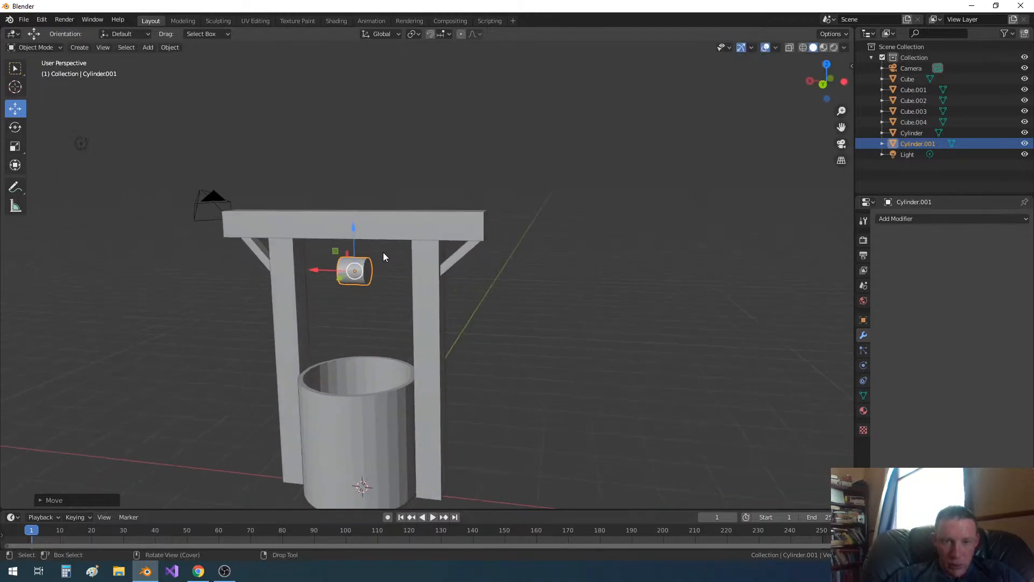
Stretch the horizontal cylinder along X to span the gap between the posts, and adjust its Y position relative to them.
key("s")
key("x")
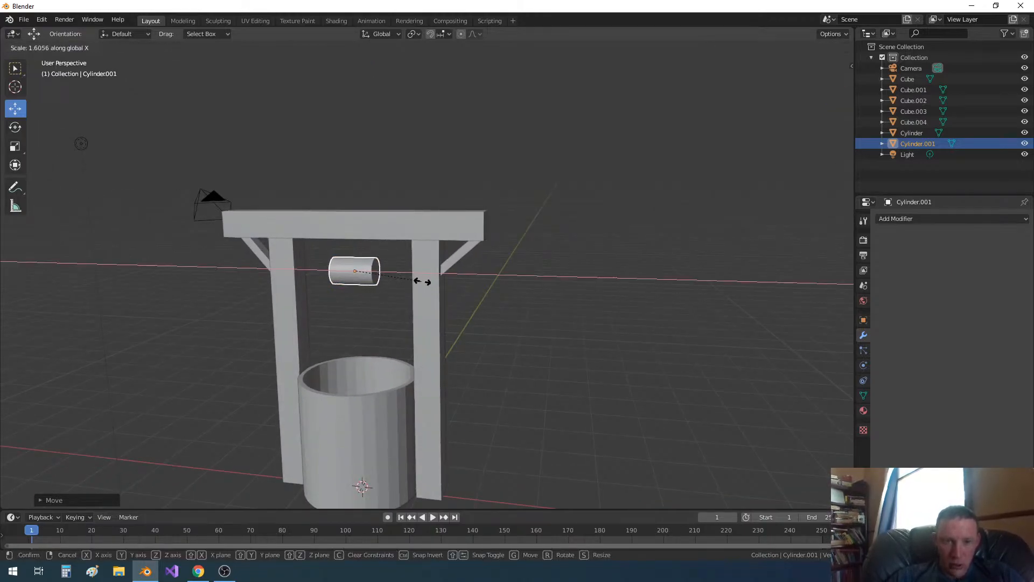
left_click(565, 293)
middle_click_drag(525, 333, 658, 332)
left_click_drag(532, 272, 528, 273)
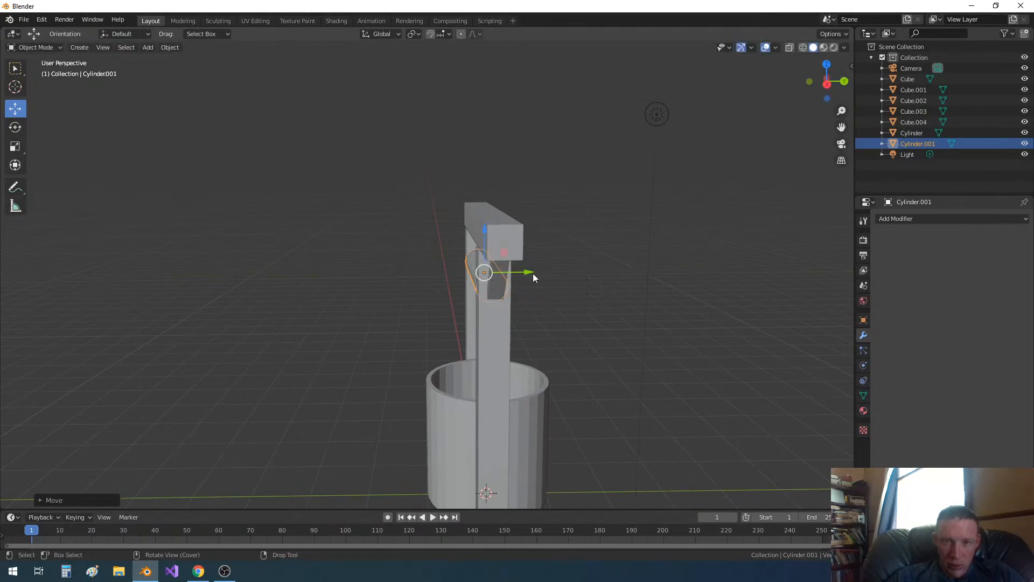
left_click(609, 280)
middle_click_drag(609, 281, 492, 290)
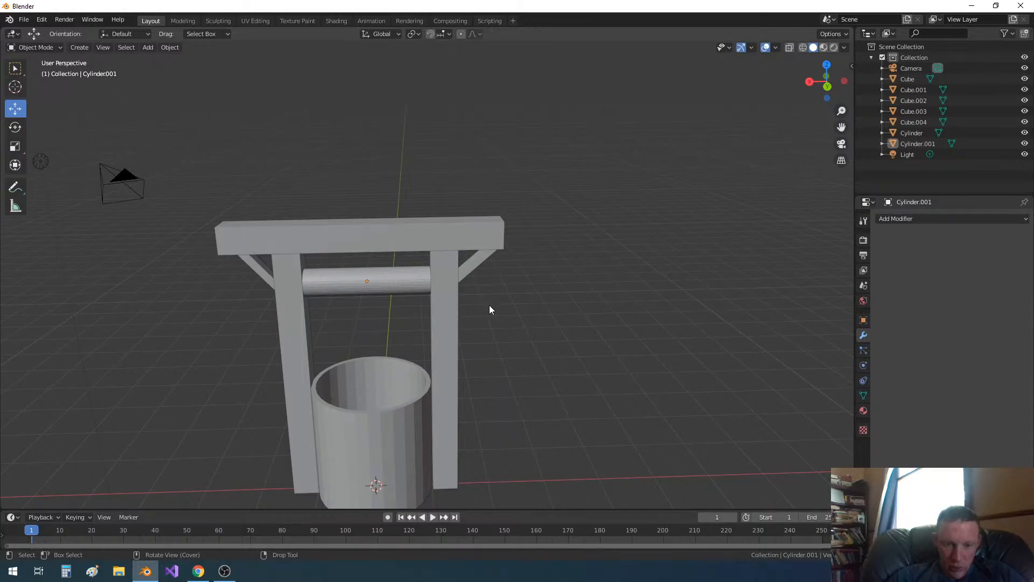
Scale the horizontal cylinder down uniformly to thin it, and stretch it along X until its ends enter both posts.
left_click(406, 283)
key("s")
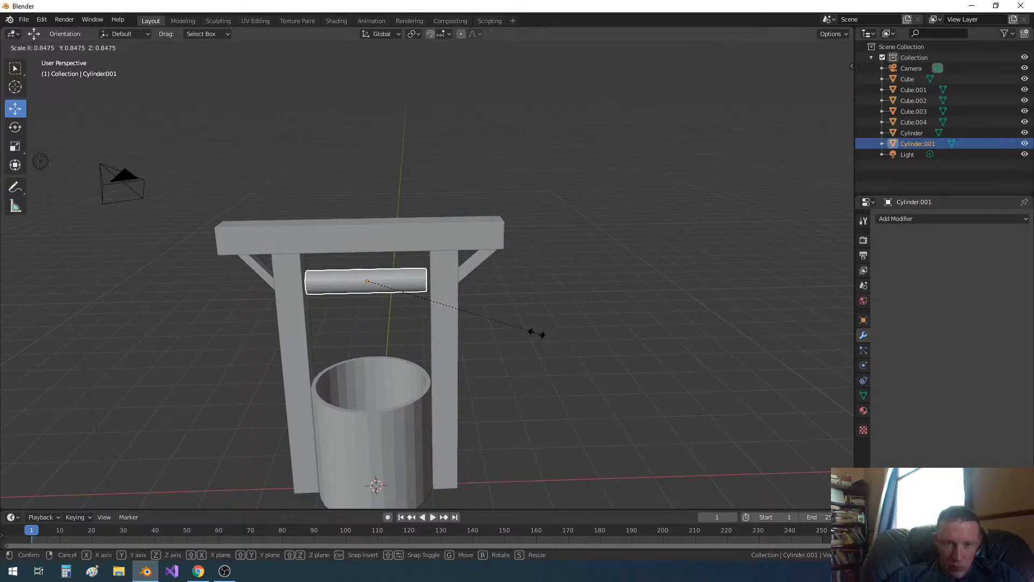
left_click(517, 328)
key("s")
key("x")
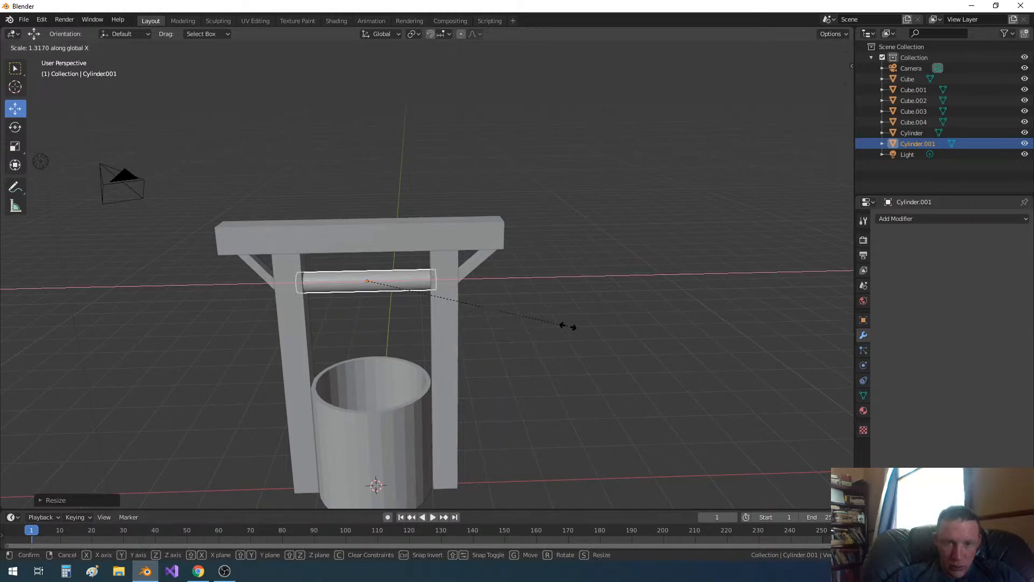
left_click(572, 331)
left_click(566, 350)
middle_click_drag(564, 354, 561, 329)
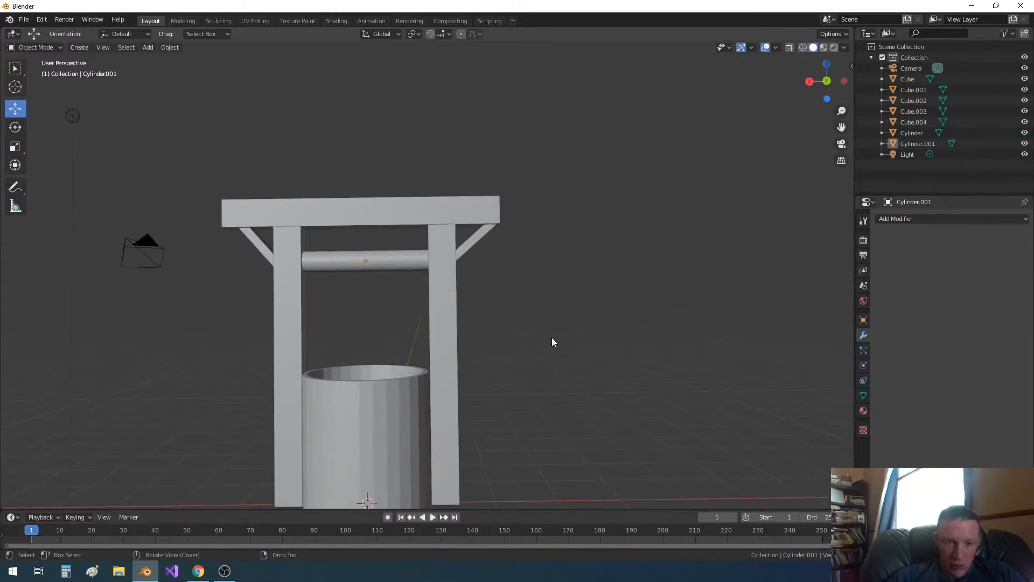
Add a Supertoroid mesh and raise it along Z to the height of the horizontal cylinder.
key("shift+a")
mouse_move(552, 337)
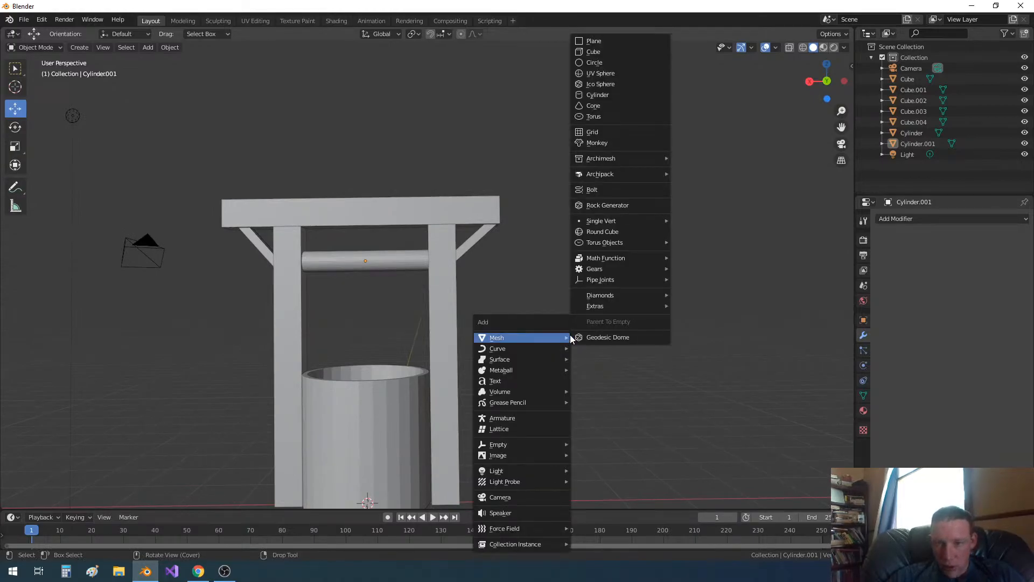
mouse_move(594, 306)
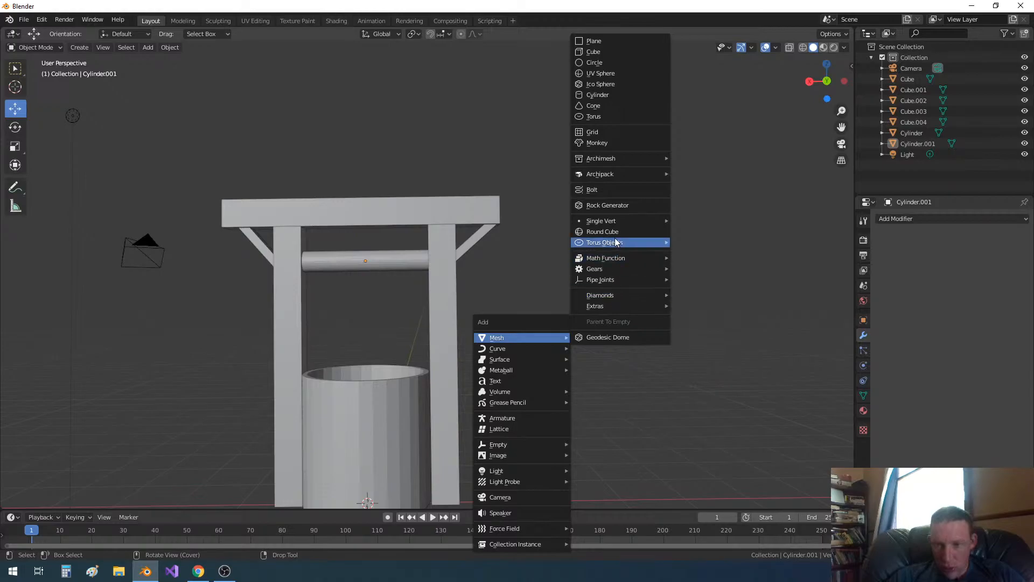
mouse_move(616, 243)
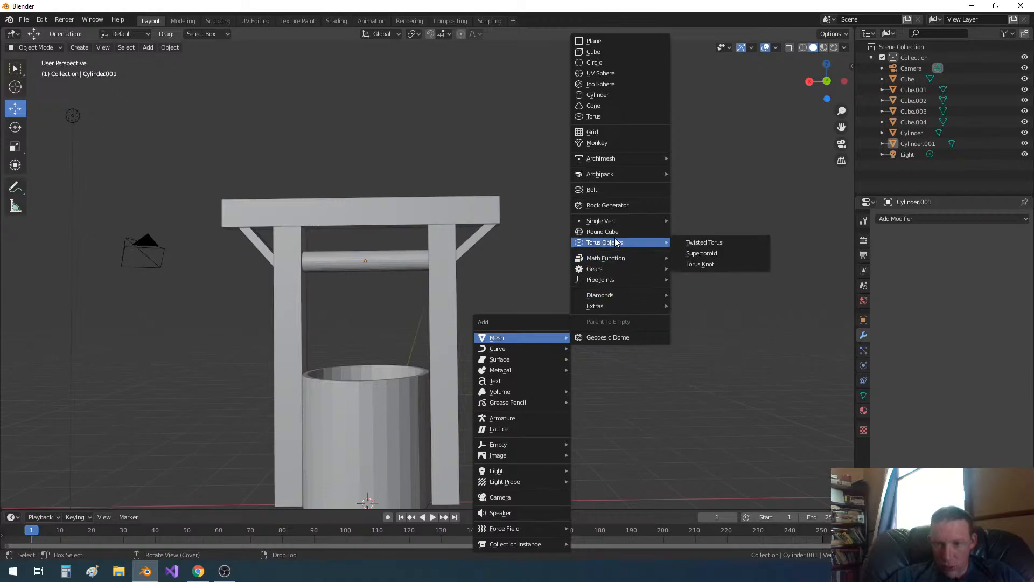
left_click(702, 253)
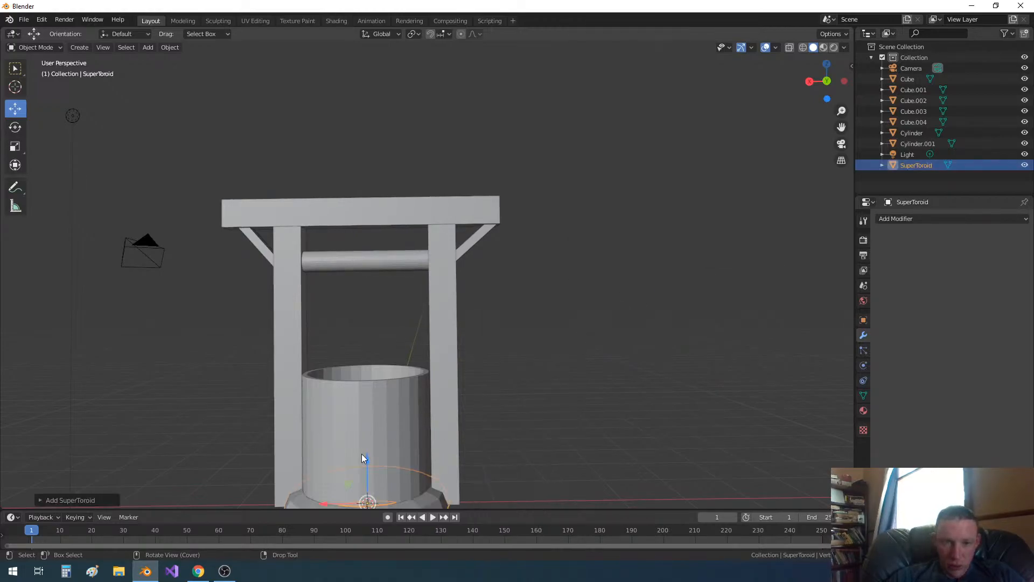
left_click_drag(362, 457, 372, 226)
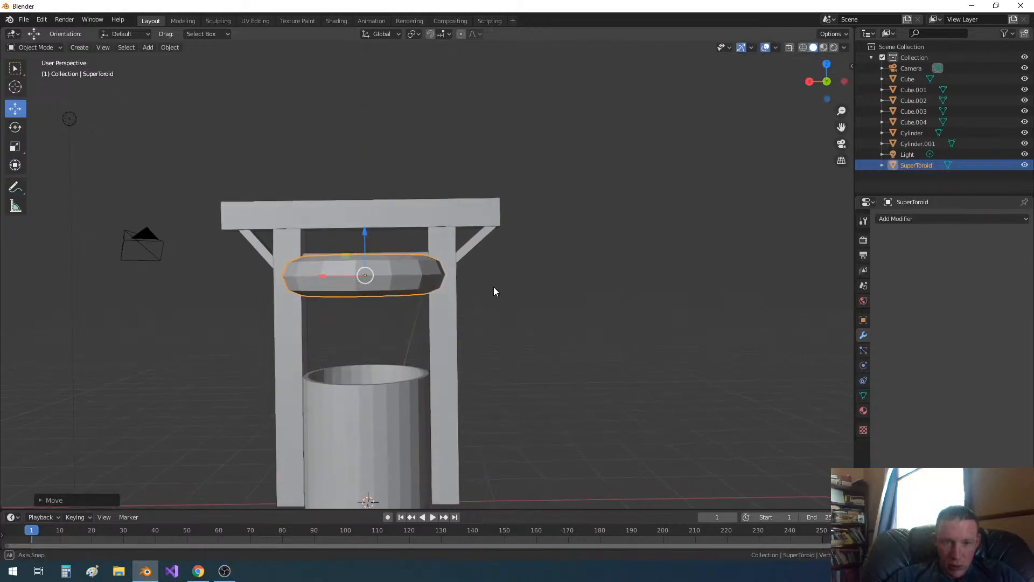
middle_click_drag(493, 291, 493, 297)
Rotate the supertoroid 90° about the Y axis, scale it down to a small ring, and raise it around the horizontal cylinder.
type("ry90")
key("Return")
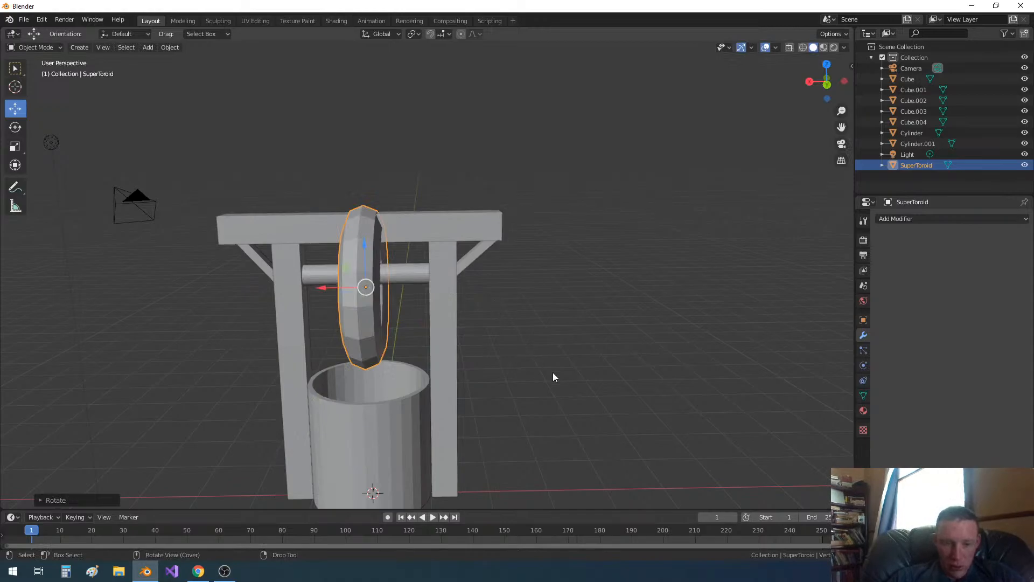
key("s")
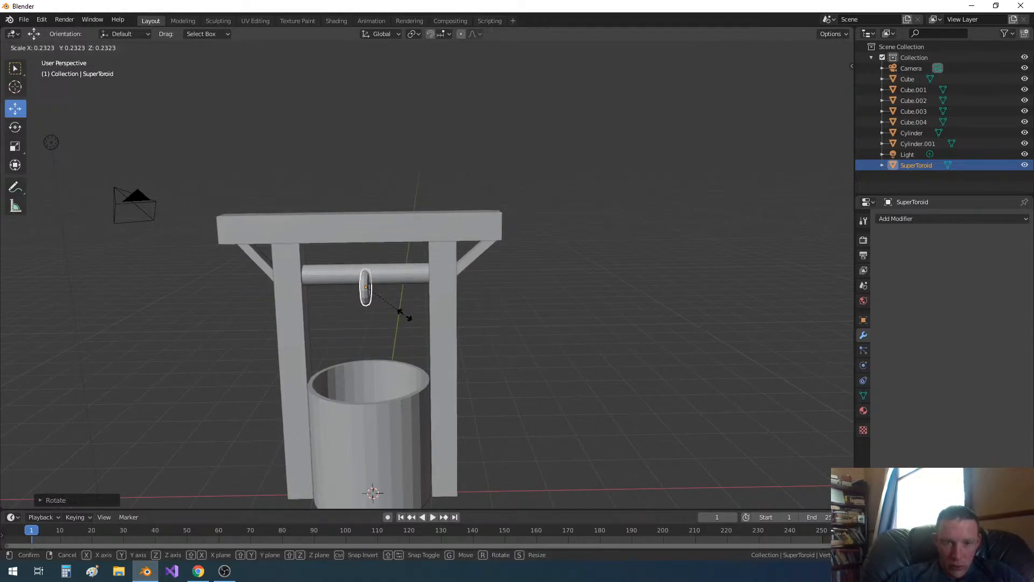
left_click(406, 317)
left_click_drag(366, 246, 366, 231)
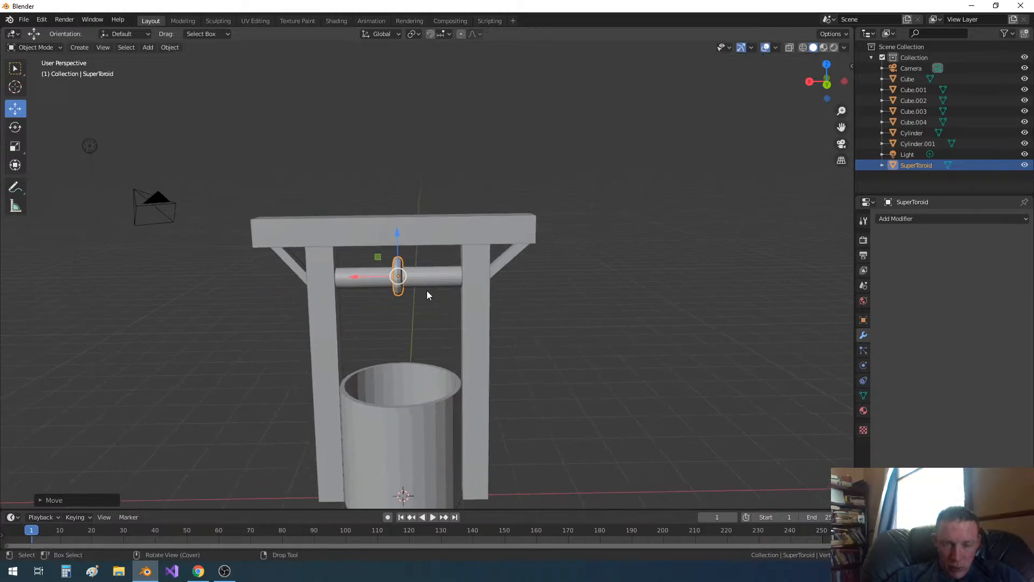
Scale the ring down slightly so it fits more closely around the roller, and check the fit from several angles.
scroll(427, 290, "up", 5)
scroll(425, 293, "up", 6)
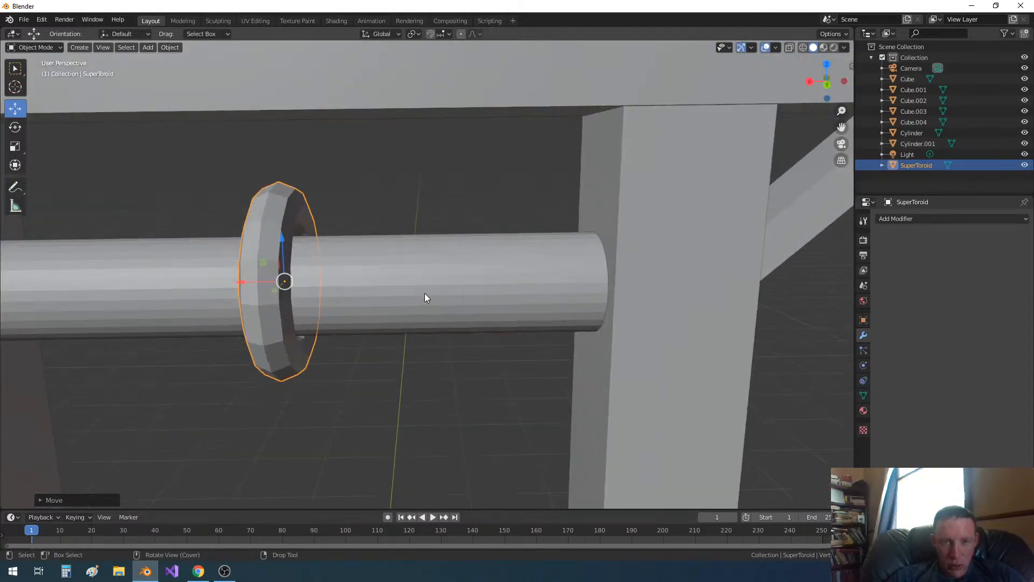
middle_click_drag(422, 296, 399, 302)
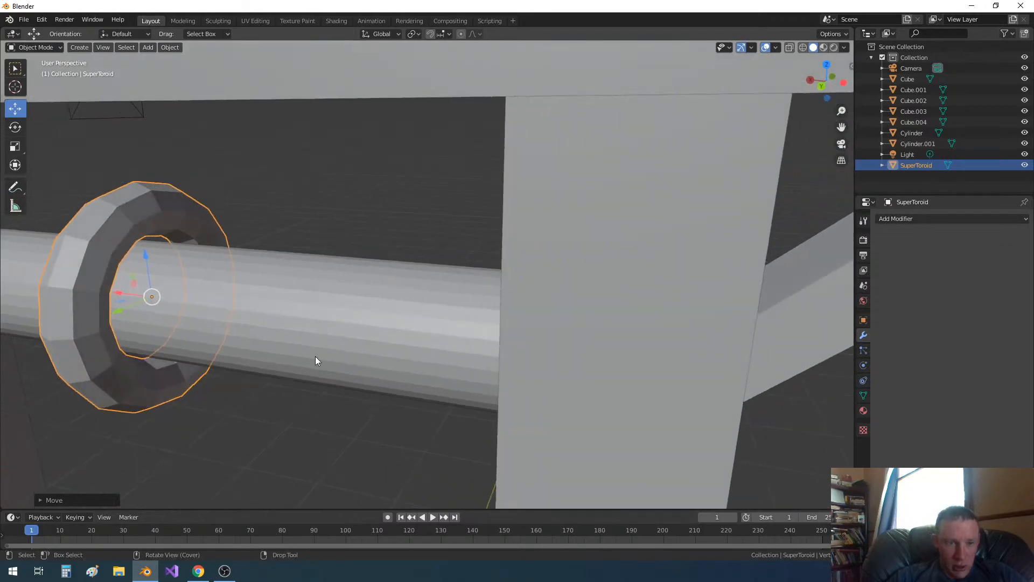
key("s")
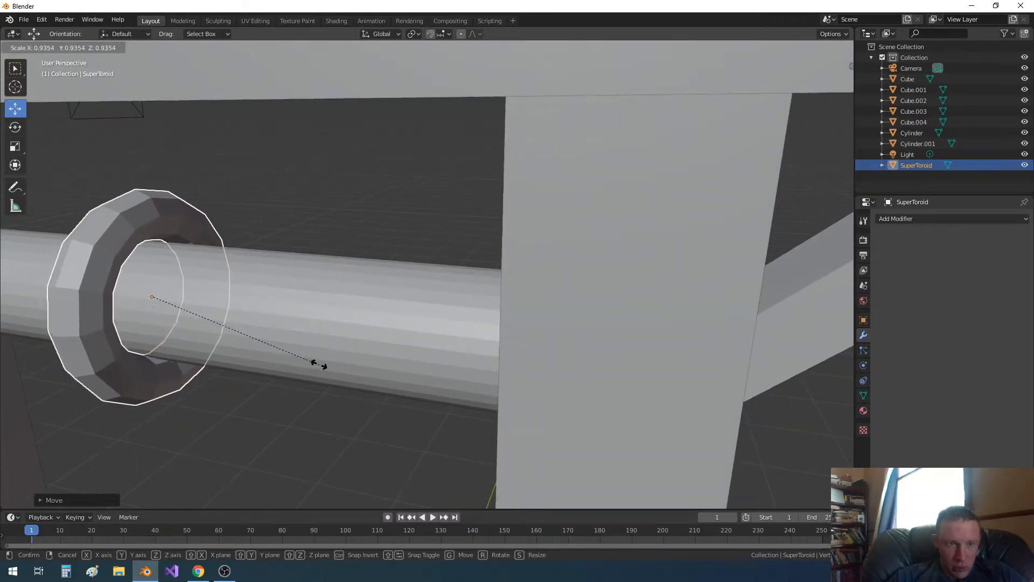
left_click(316, 364)
left_click(291, 390)
middle_click_drag(289, 396, 365, 392)
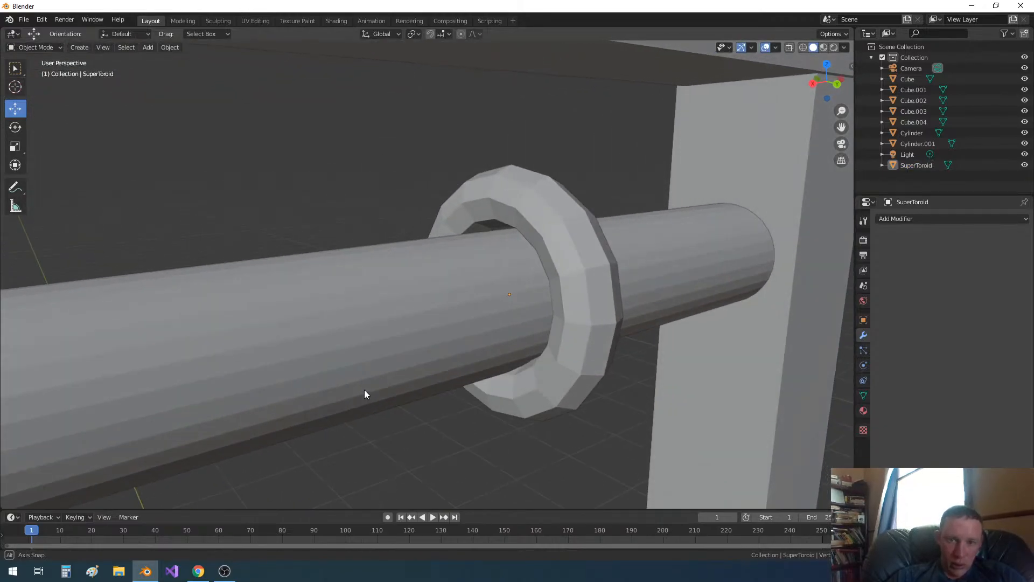
middle_click_drag(464, 380, 442, 380)
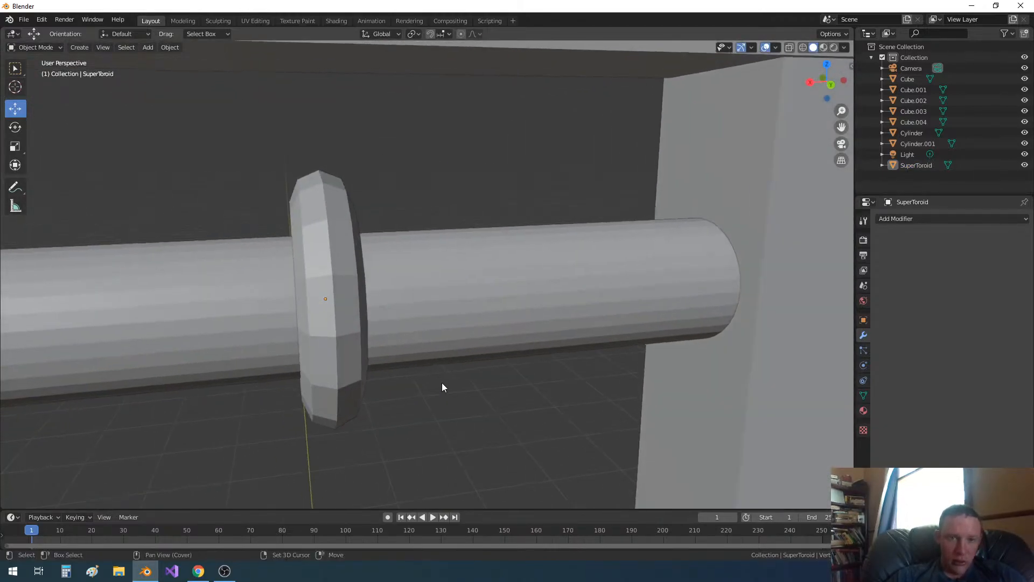
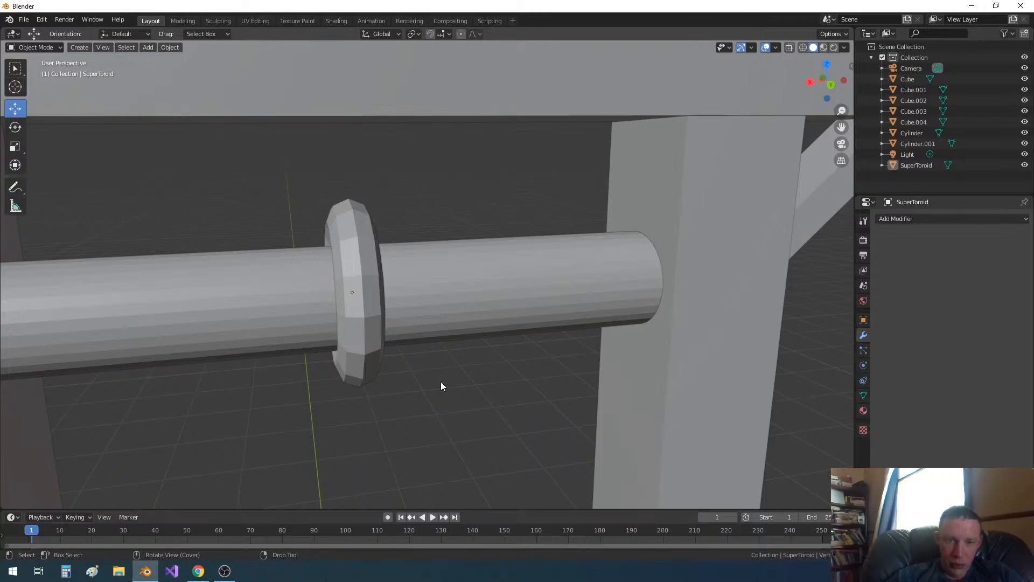
Switch to the YouTube Studio browser window to check the live chat, and return to Blender.
scroll(441, 382, "down", 2)
left_click(202, 573)
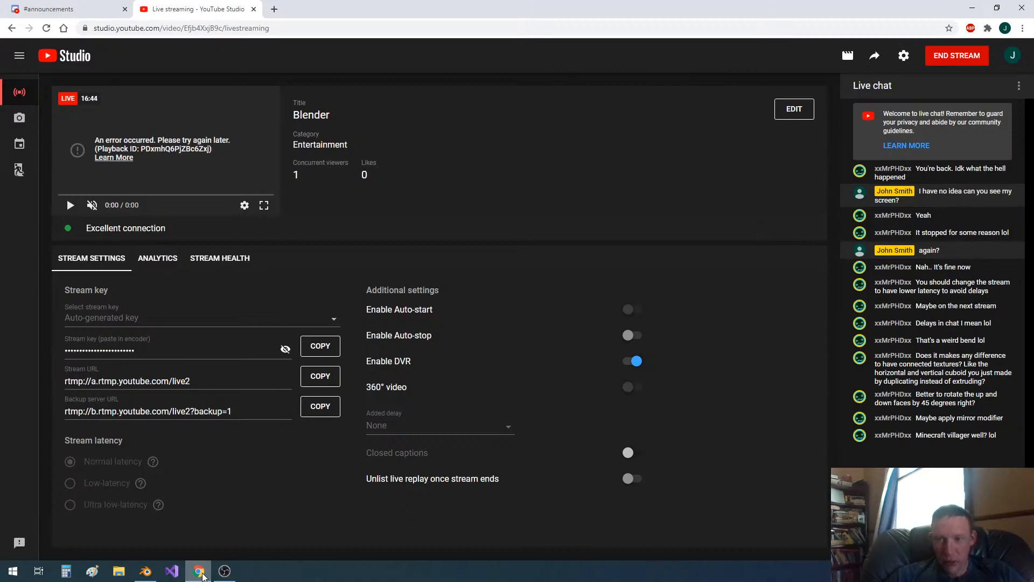
left_click(973, 8)
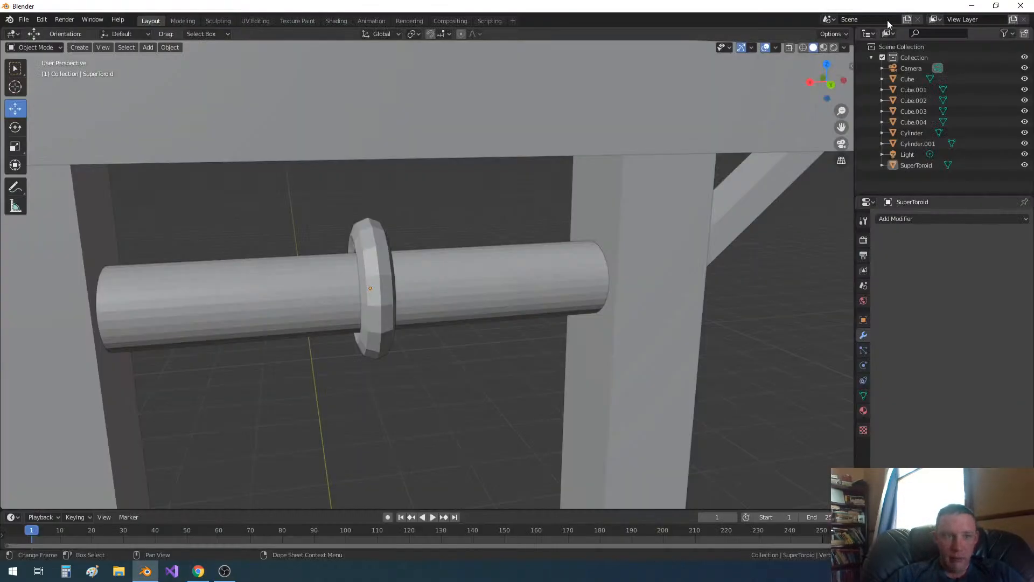
Duplicate the ring three times in the negative X direction, spacing the copies about 0.11 m apart side by side on the roller.
middle_click_drag(473, 339, 454, 339)
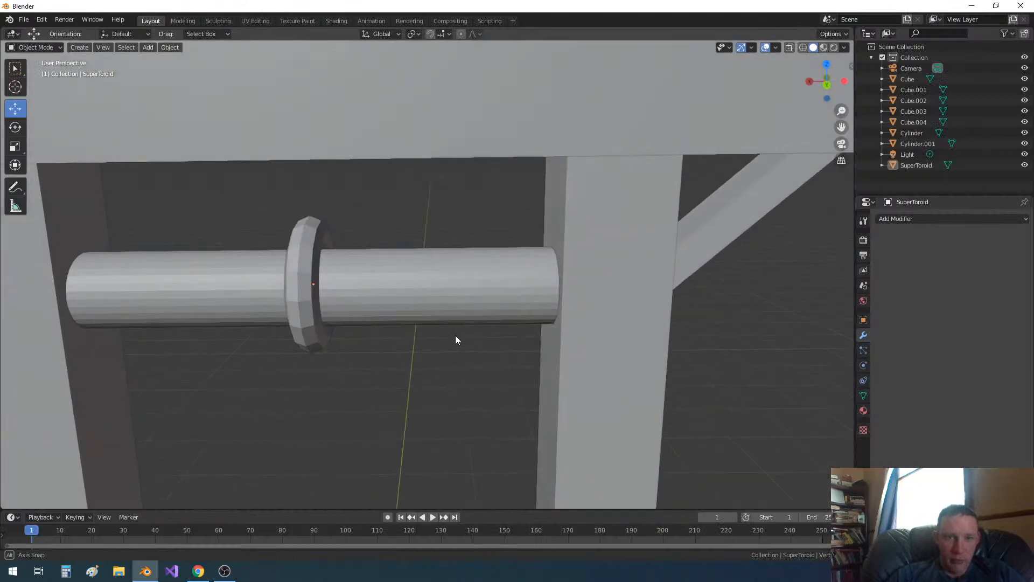
left_click(298, 275)
key("shift+d")
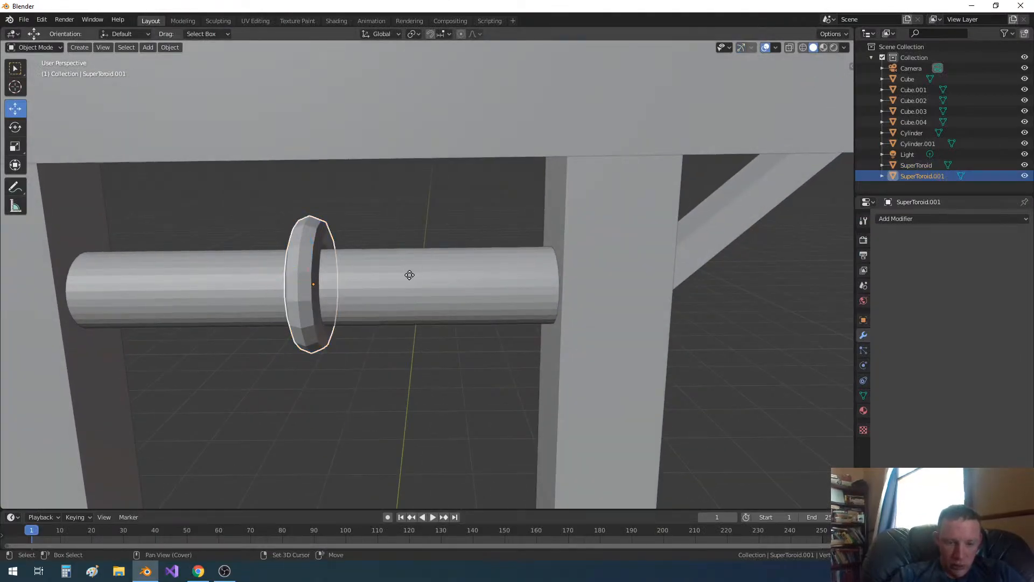
key("x")
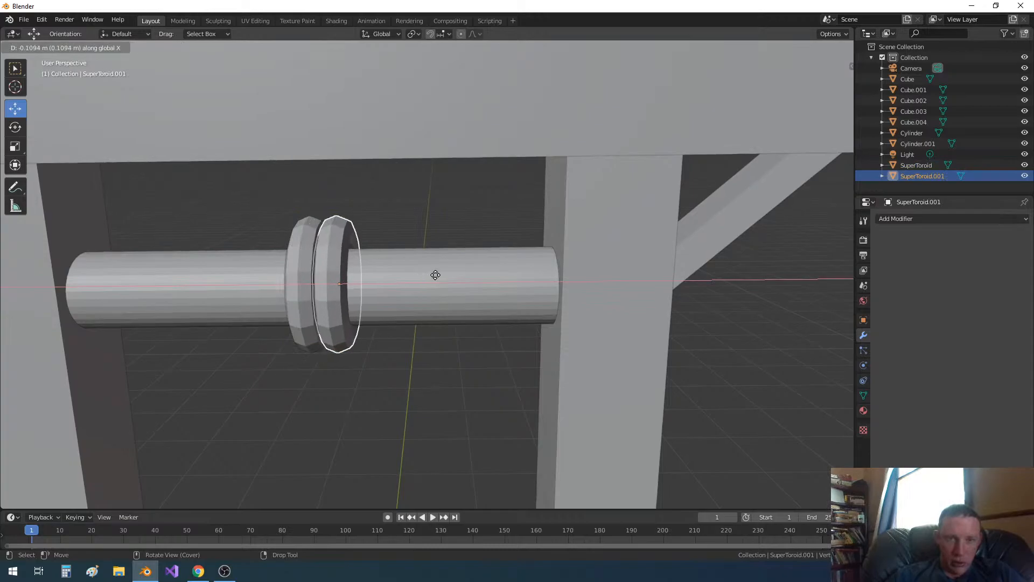
left_click(432, 281)
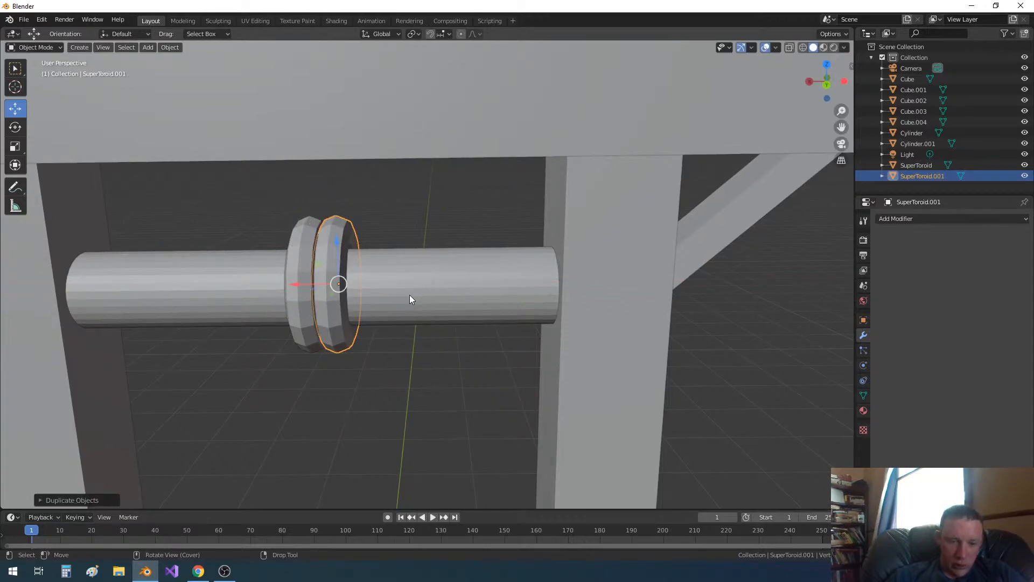
key("shift+d")
key("x")
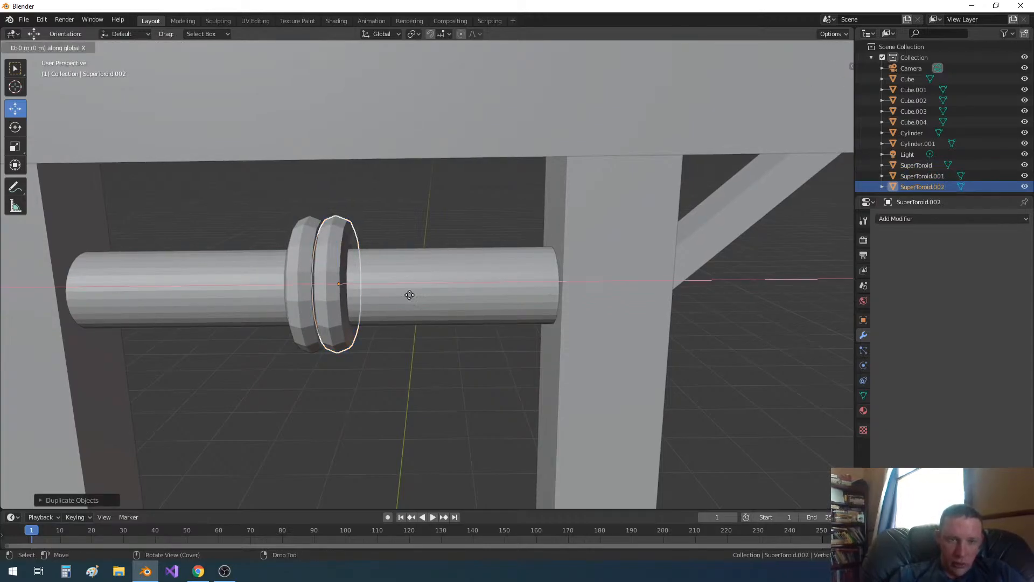
left_click(434, 283)
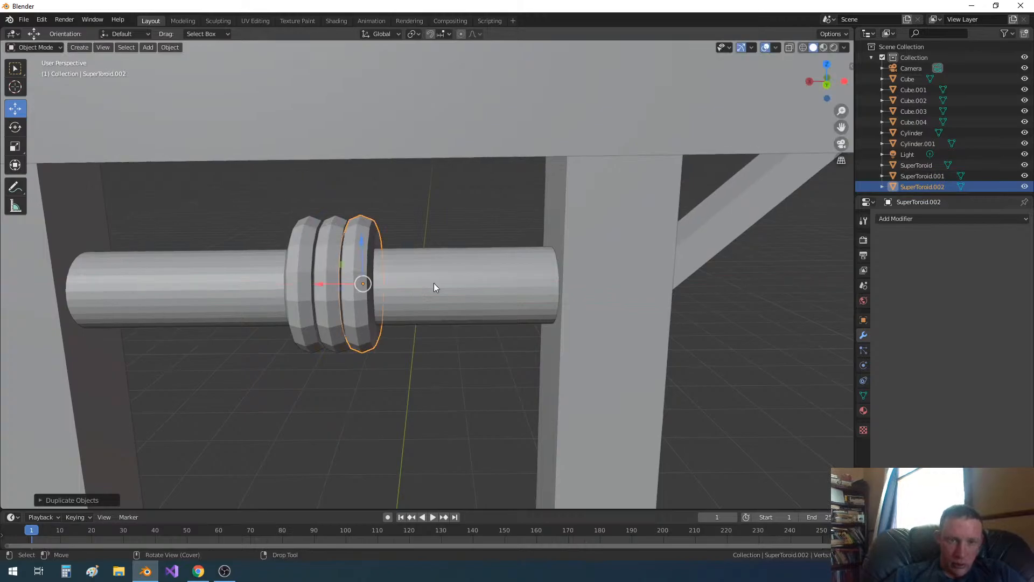
key("shift+d")
key("x")
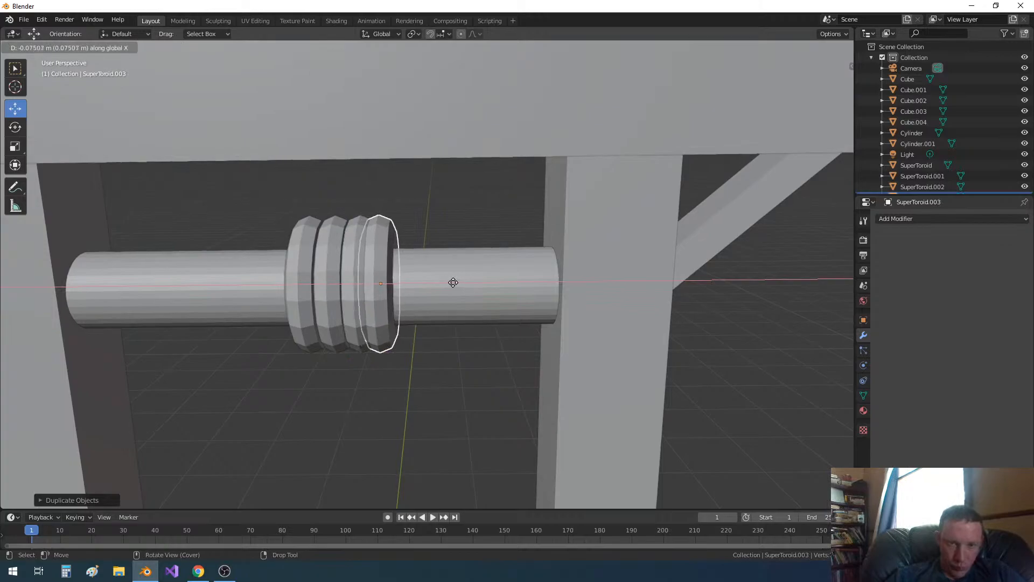
left_click(461, 288)
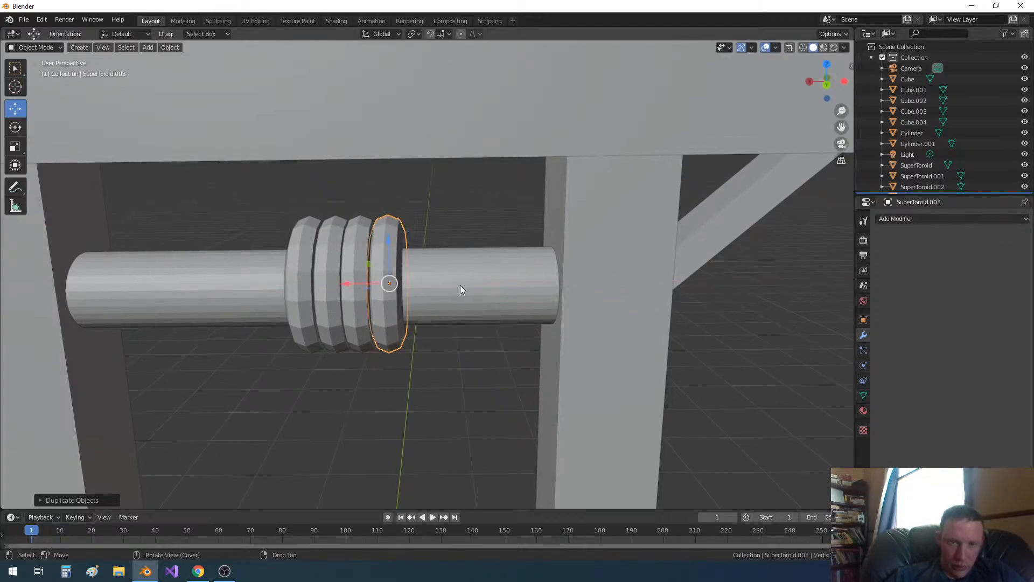
Duplicate the ring twice more in the positive X direction, placing the copies side by side at the other end of the row.
key("shift+d")
key("x")
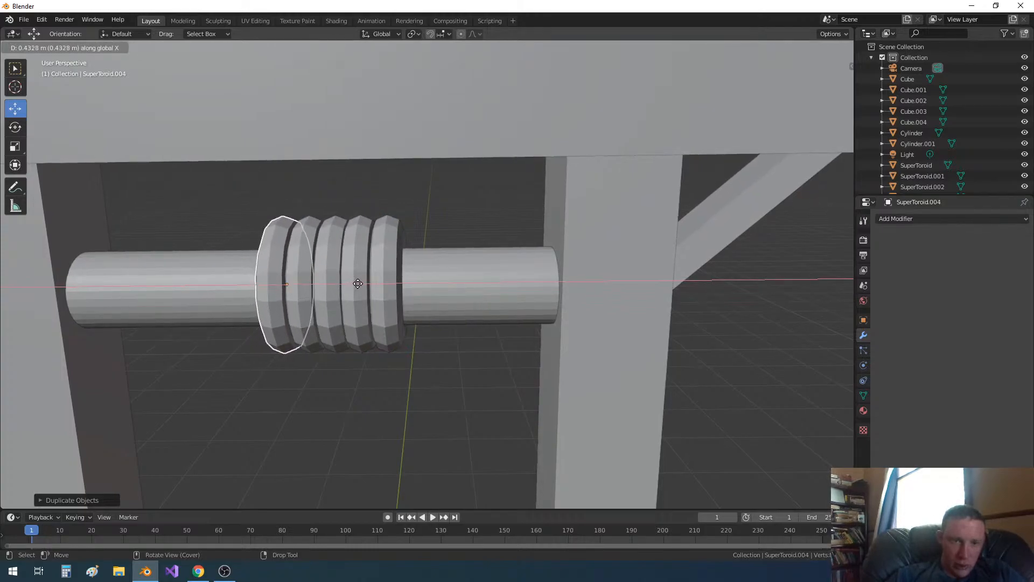
left_click(363, 286)
middle_click_drag(423, 323, 435, 327)
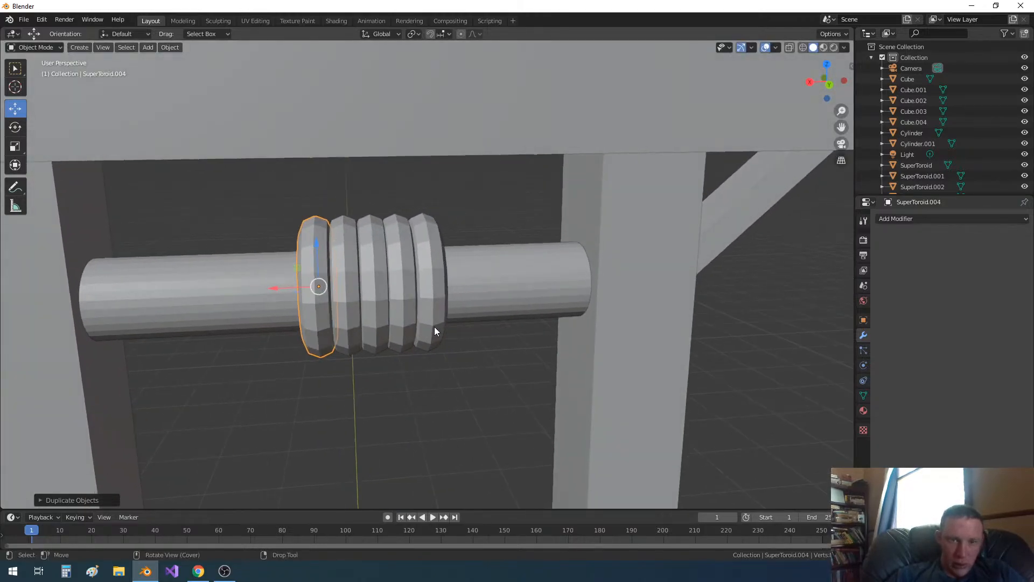
key("shift+d")
key("x")
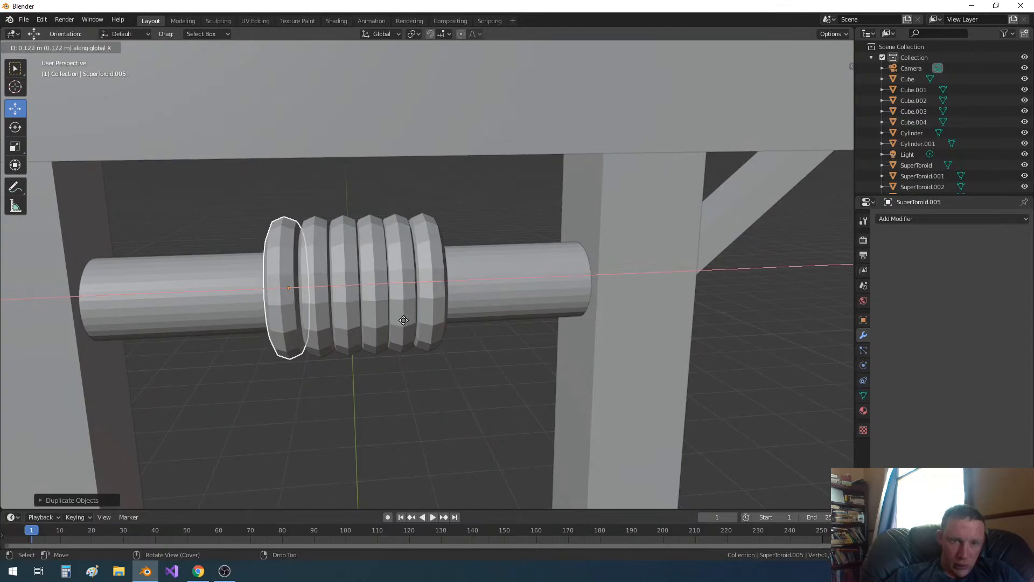
left_click(406, 324)
left_click(429, 344)
left_click(438, 395)
middle_click_drag(439, 399, 435, 387)
scroll(435, 387, "down", 3)
scroll(435, 387, "down", 6)
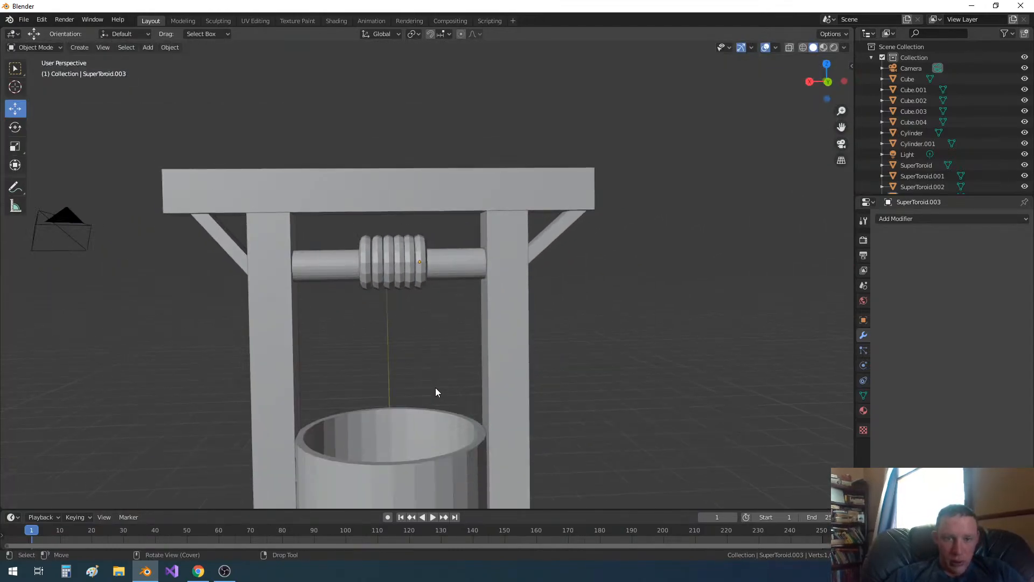
middle_click_drag(398, 310, 401, 307)
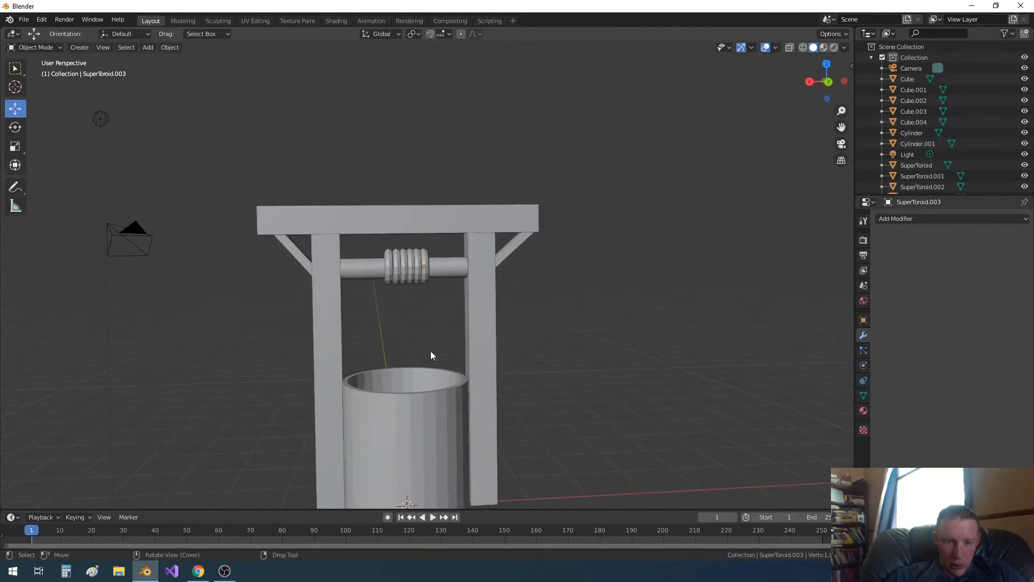
Apply Rotation & Scale to all objects in the scene and clear the selection.
key("a")
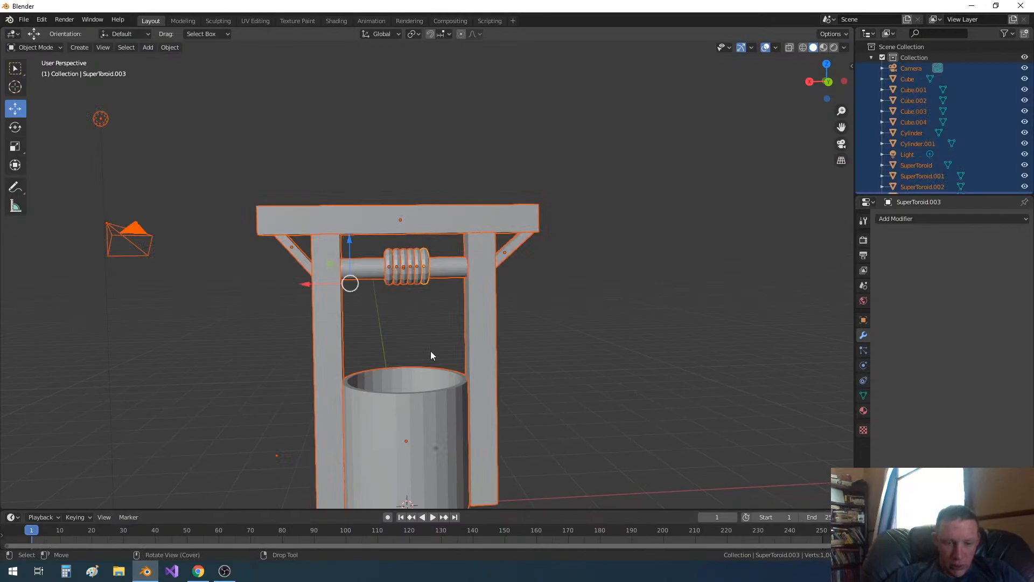
key("ctrl+a")
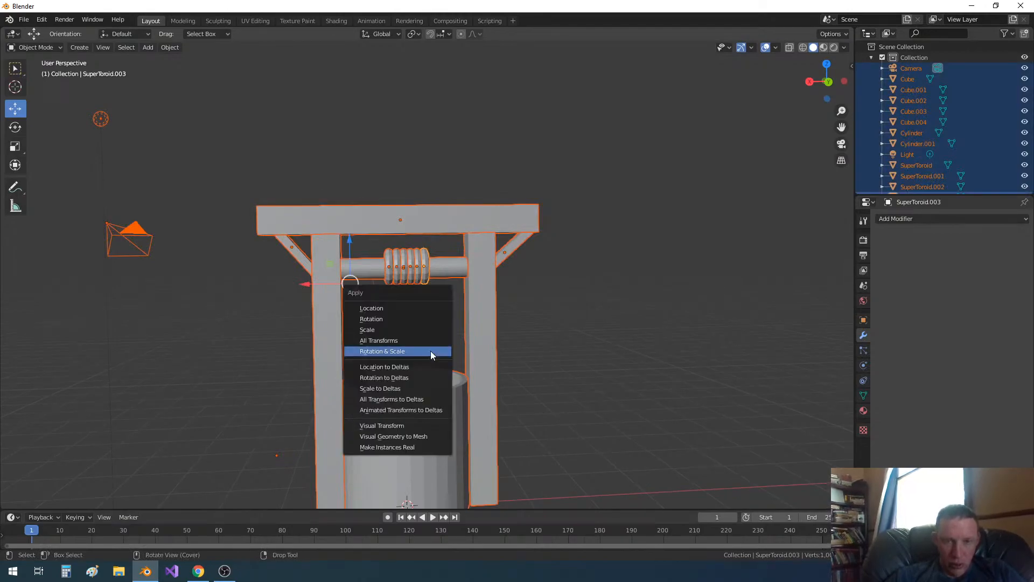
left_click(432, 351)
key("alt+a")
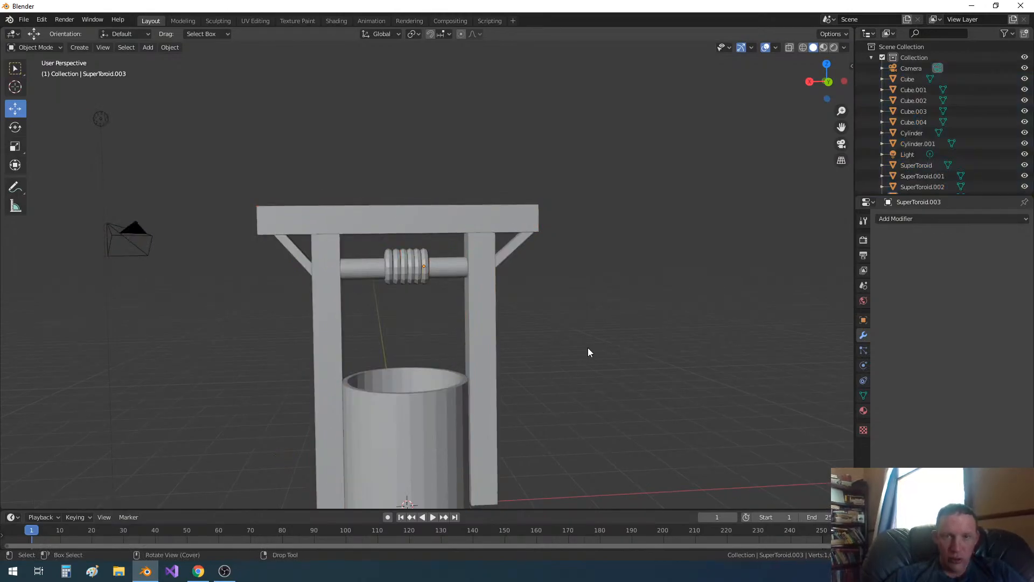
Add a cylinder mesh, scale it down to a small size, and raise it along Z to just beneath the rings.
middle_click_drag(580, 354, 571, 361)
key("shift+a")
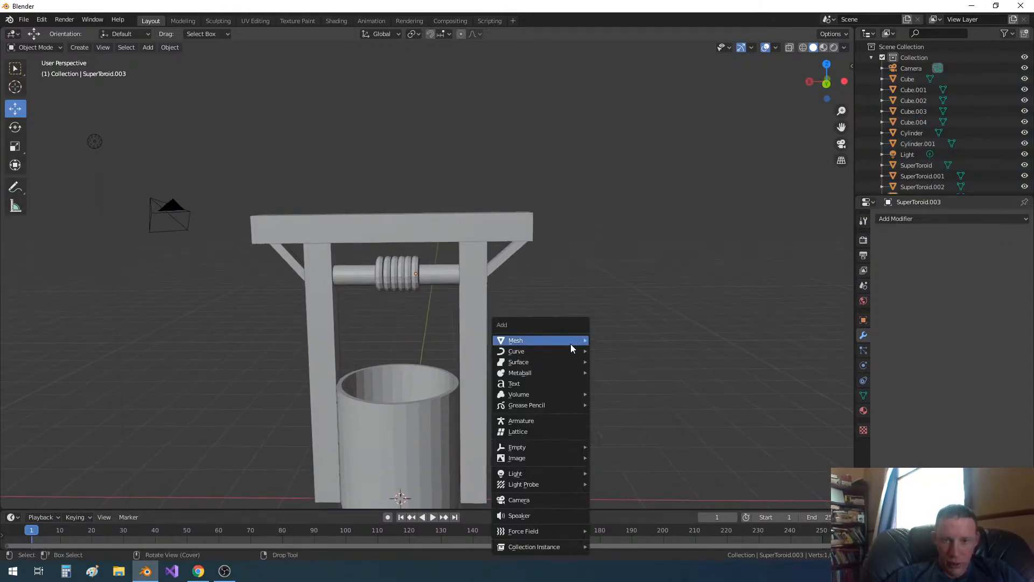
mouse_move(572, 345)
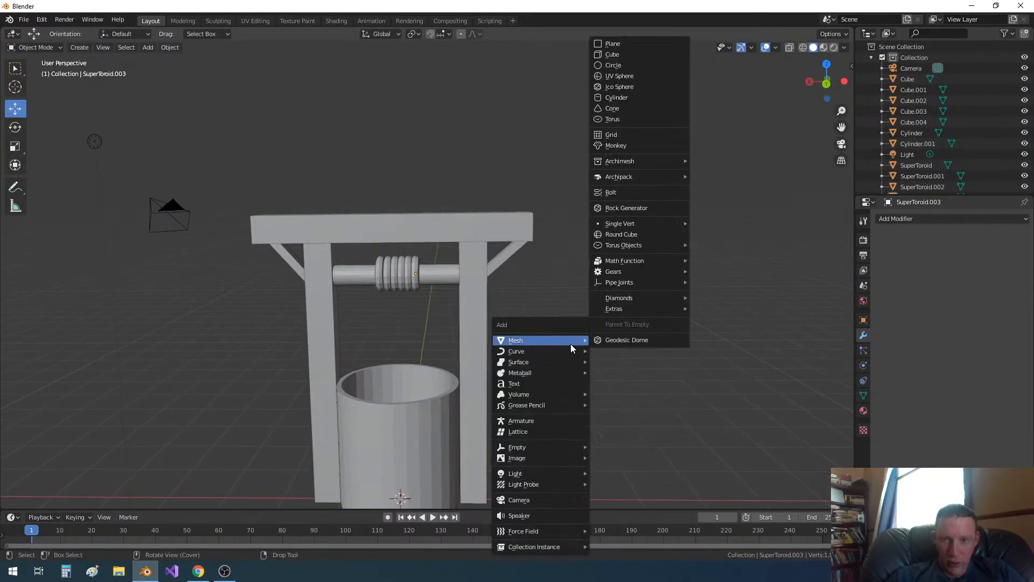
left_click(619, 97)
left_click_drag(403, 463, 512, 395)
key("s")
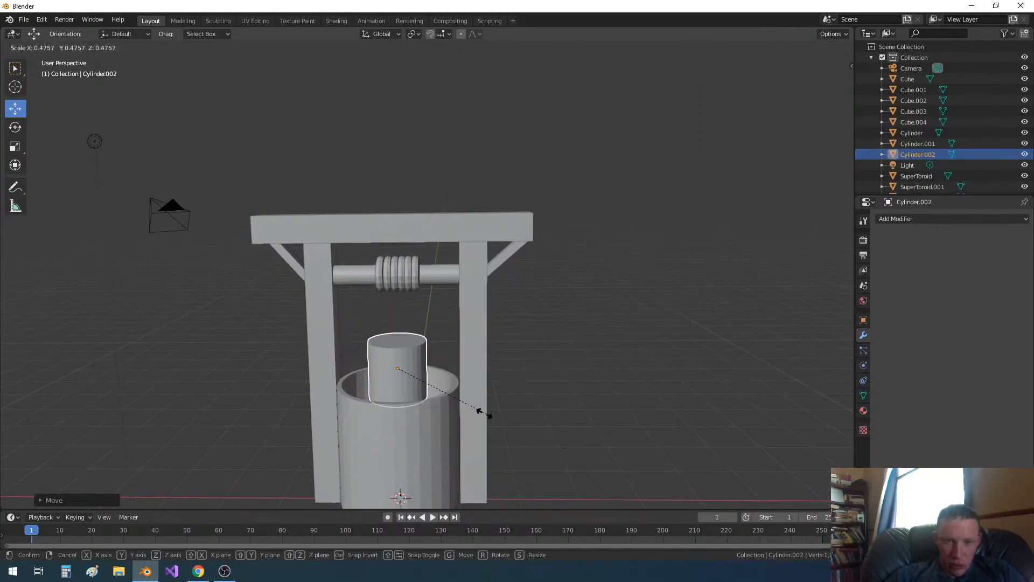
left_click(413, 386)
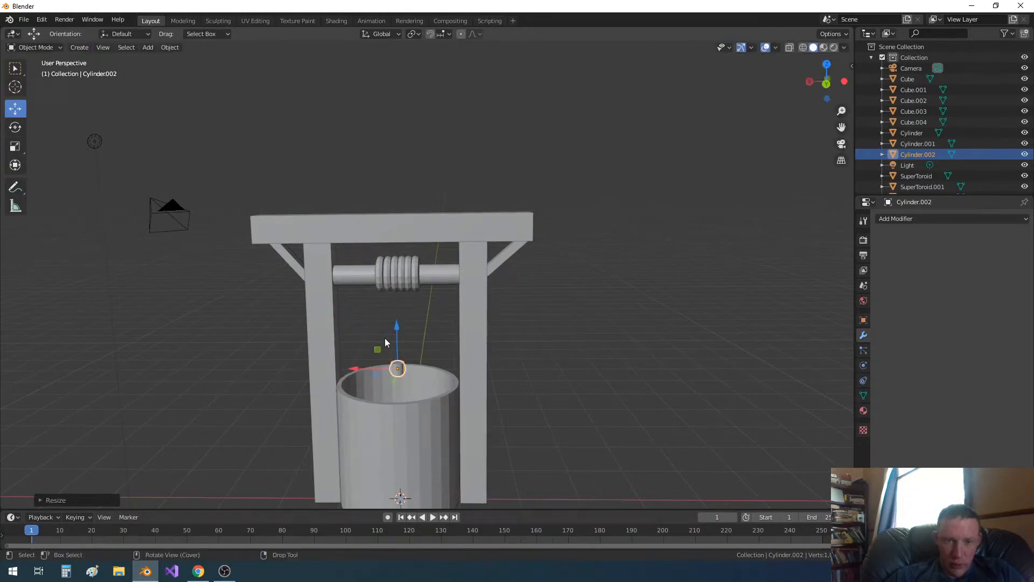
left_click_drag(396, 329, 413, 252)
Extend the small cylinder downward in Edit Mode by moving its bottom face along Z into the well's opening.
scroll(458, 314, "up", 5)
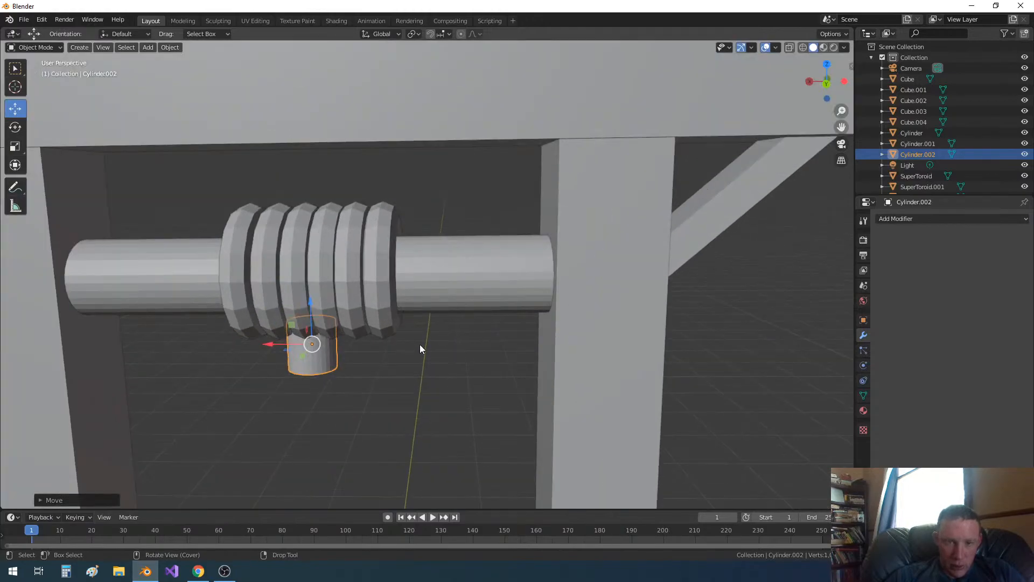
middle_click_drag(412, 354, 509, 198, "shift")
key("Tab")
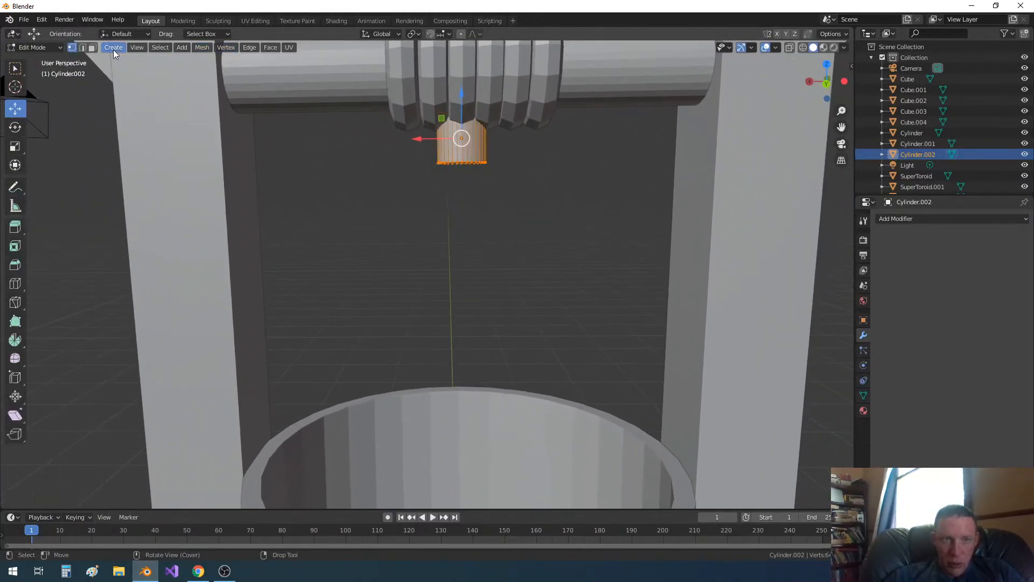
left_click(95, 48)
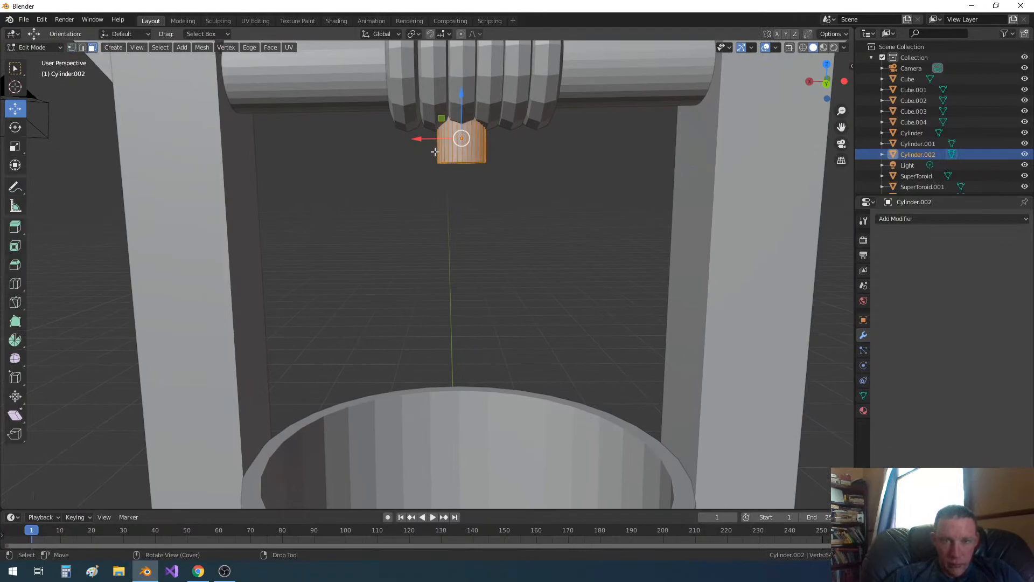
left_click(465, 163)
left_click_drag(461, 120, 485, 395)
key("Tab")
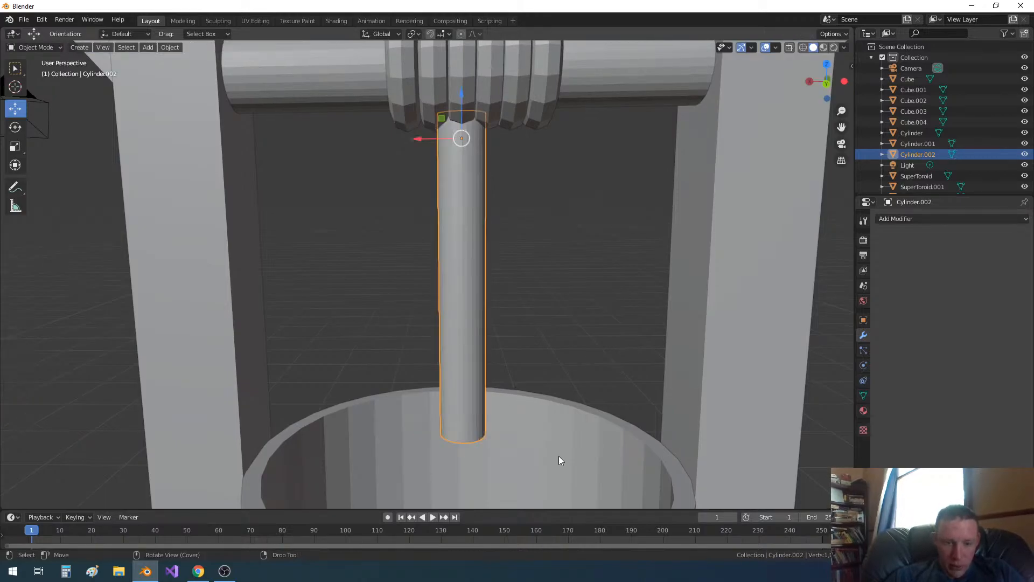
Scale the hanging cylinder down uniformly to a thin rope, and raise it along Z to meet the rings.
key("s")
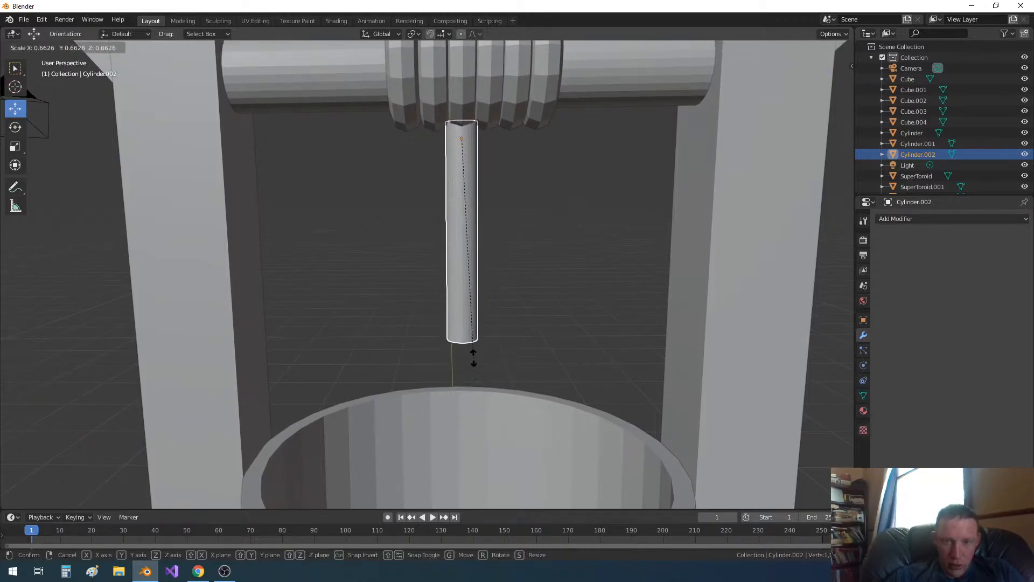
left_click(473, 358)
left_click_drag(461, 97, 460, 84)
left_click(562, 299)
Shift the rope rings slightly along X on the roller to center them over the hanging rope, and clear the selection.
middle_click_drag(564, 316, 567, 296)
scroll(567, 297, "down", 3)
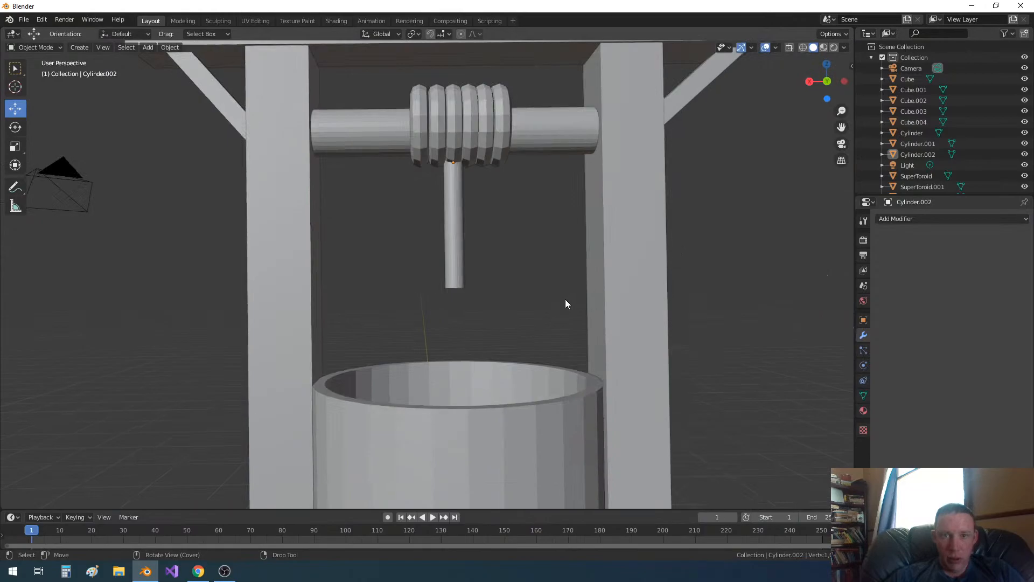
scroll(565, 302, "down", 4)
left_click_drag(405, 175, 473, 183)
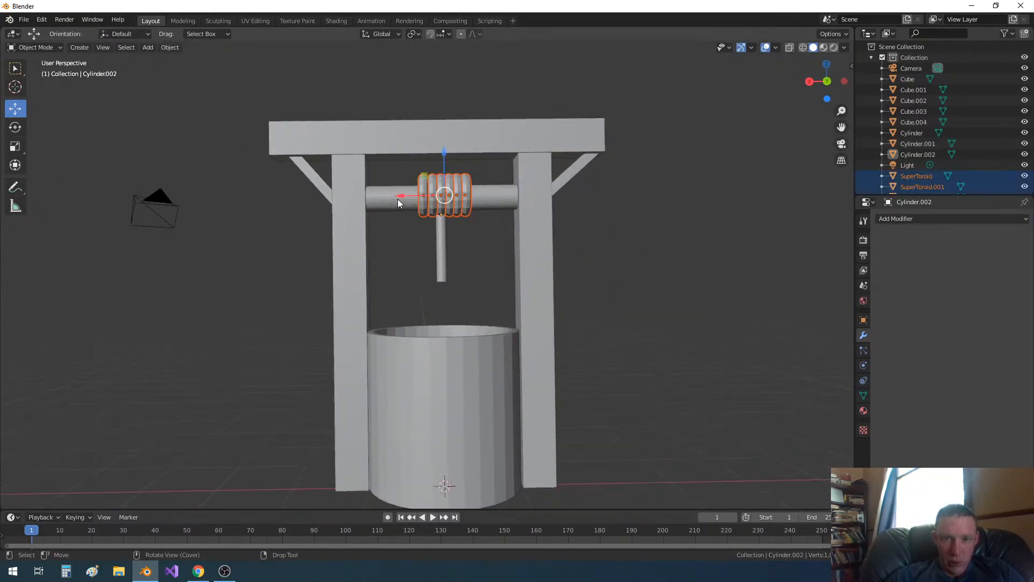
left_click_drag(399, 197, 394, 197)
left_click(444, 237)
left_click(593, 250)
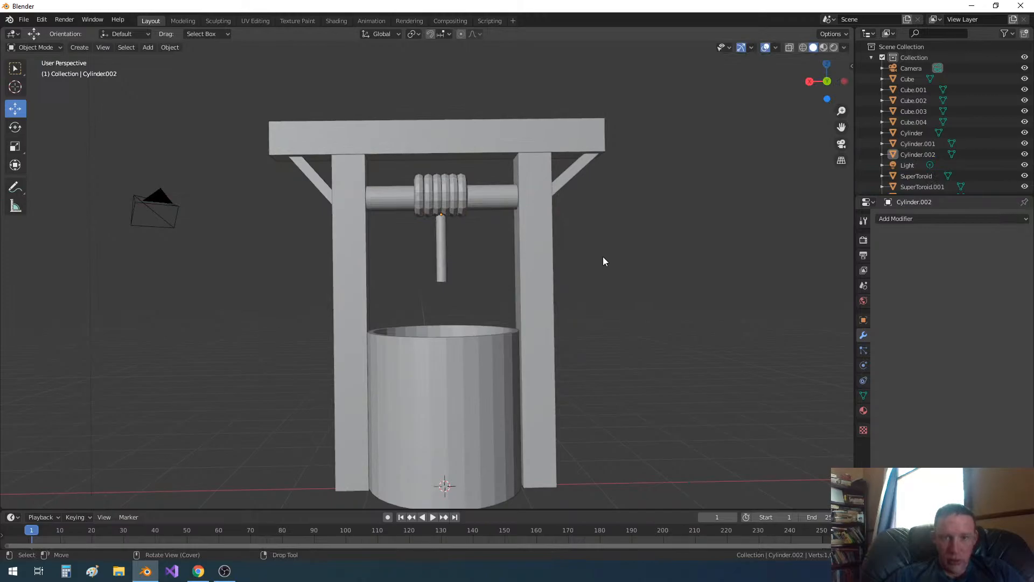
Switch to the browser to check the live stream page and its chat, and return to Blender.
middle_click_drag(604, 258, 600, 272)
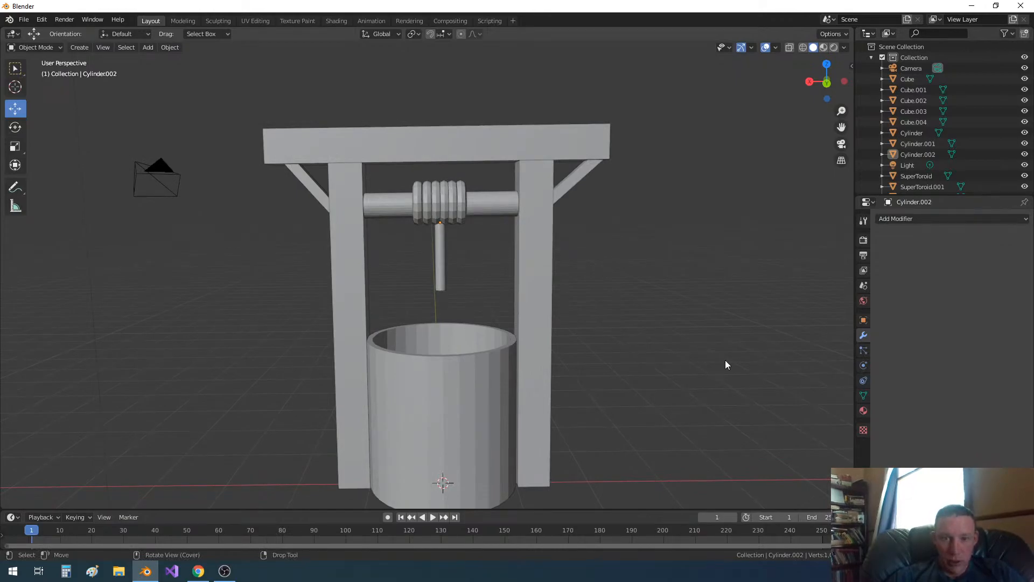
middle_click_drag(737, 360, 600, 329, "shift")
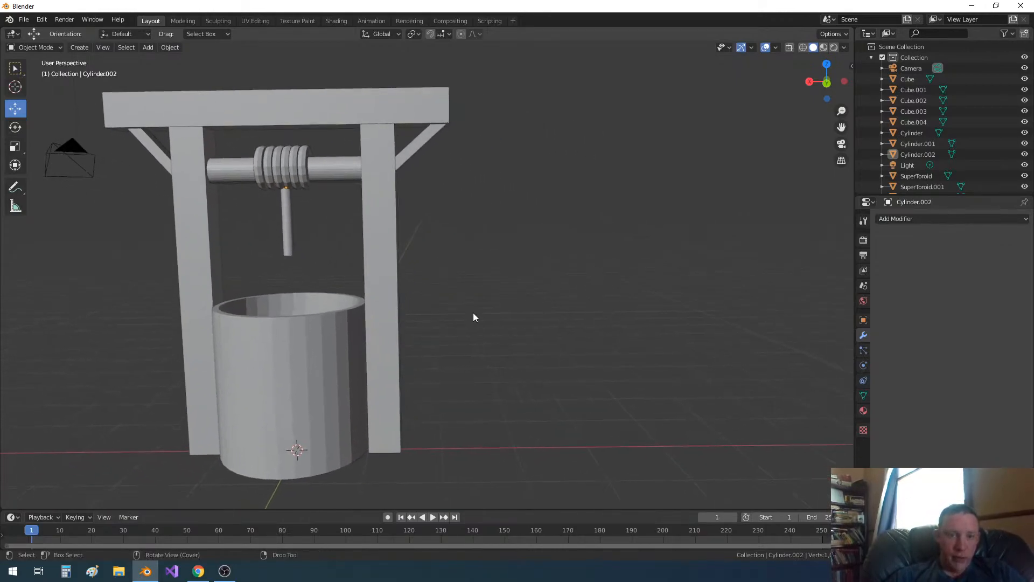
left_click(208, 575)
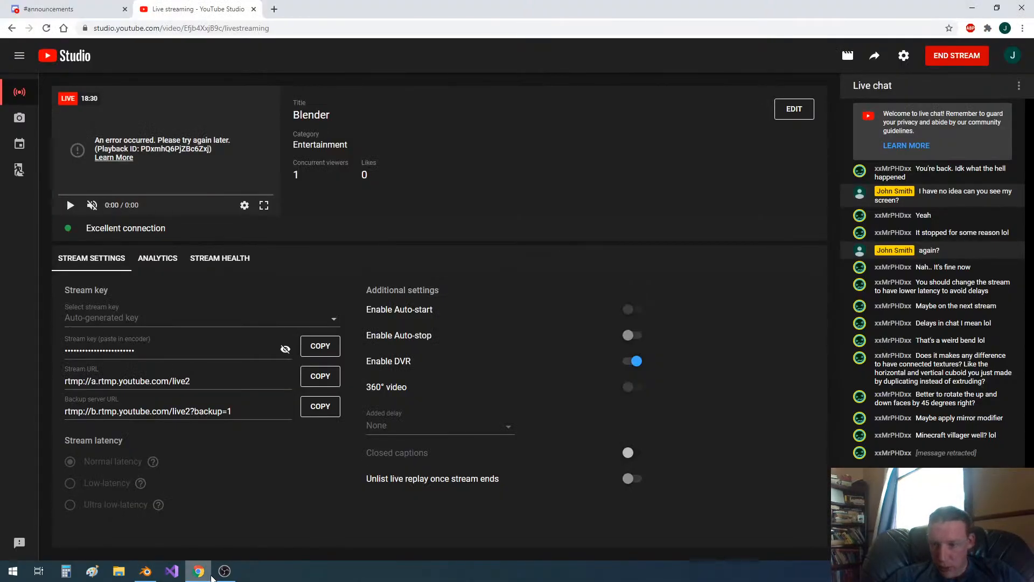
left_click(210, 575)
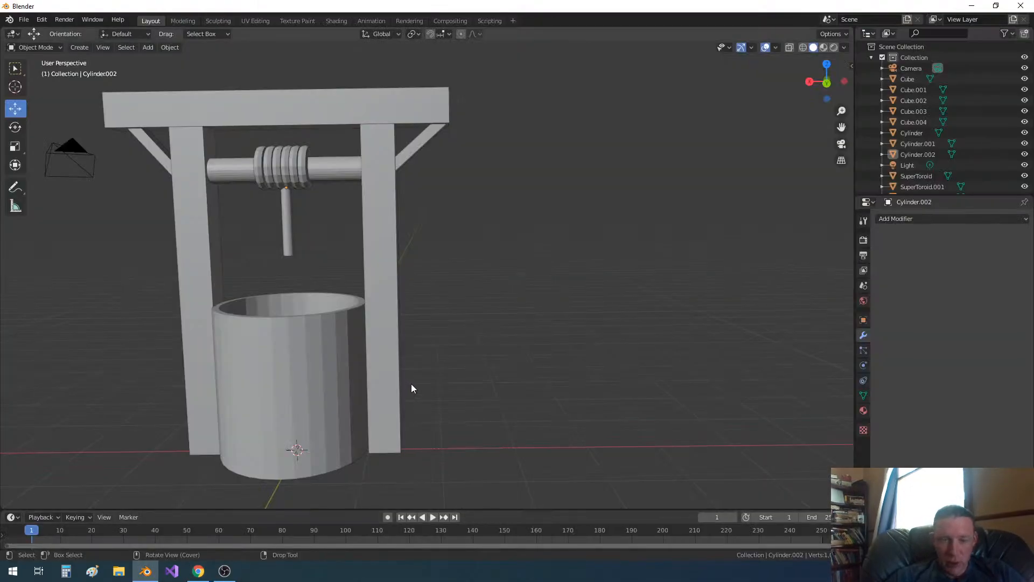
Add a cylinder mesh for the bucket and move it along X to the open floor beside the well.
mouse_move(425, 329)
middle_mouse_down()
mouse_move(547, 325)
mouse_move(423, 338)
middle_mouse_up()
scroll(491, 351, "up", 1)
mouse_move(490, 351)
middle_mouse_down()
mouse_move(422, 333)
mouse_move(524, 336)
mouse_move(487, 332)
middle_mouse_up()
scroll(519, 343, "down", 2)
middle_click_drag(589, 344, 338, 341)
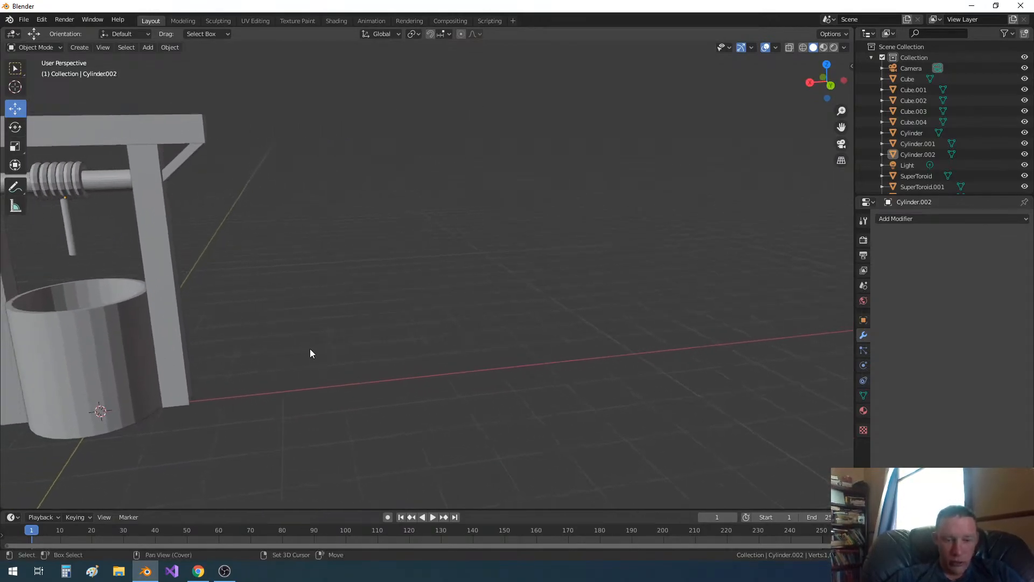
key("shift+a")
mouse_move(311, 350)
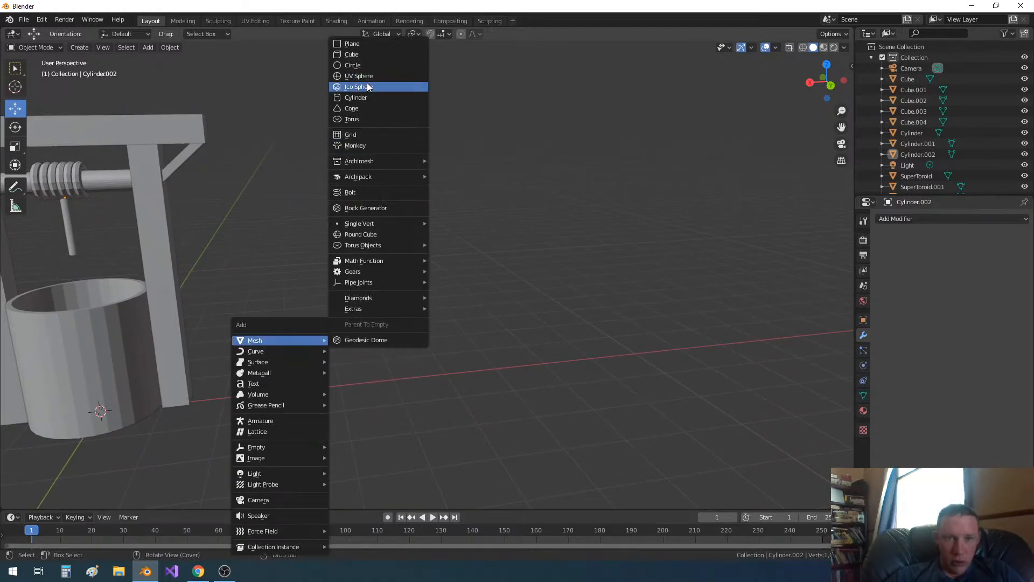
left_click(364, 98)
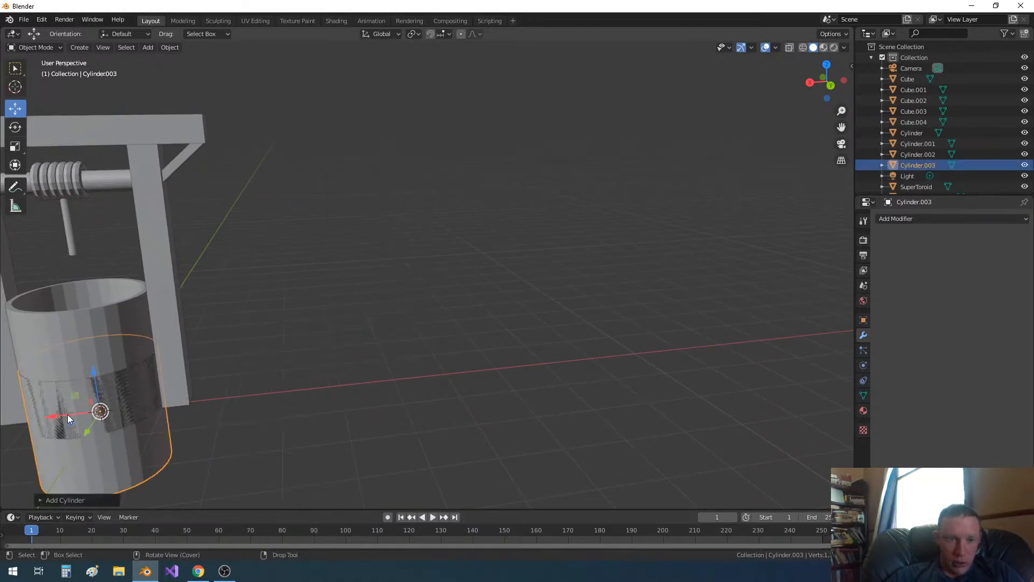
left_click_drag(47, 414, 457, 277)
middle_click_drag(575, 314, 443, 325, "shift")
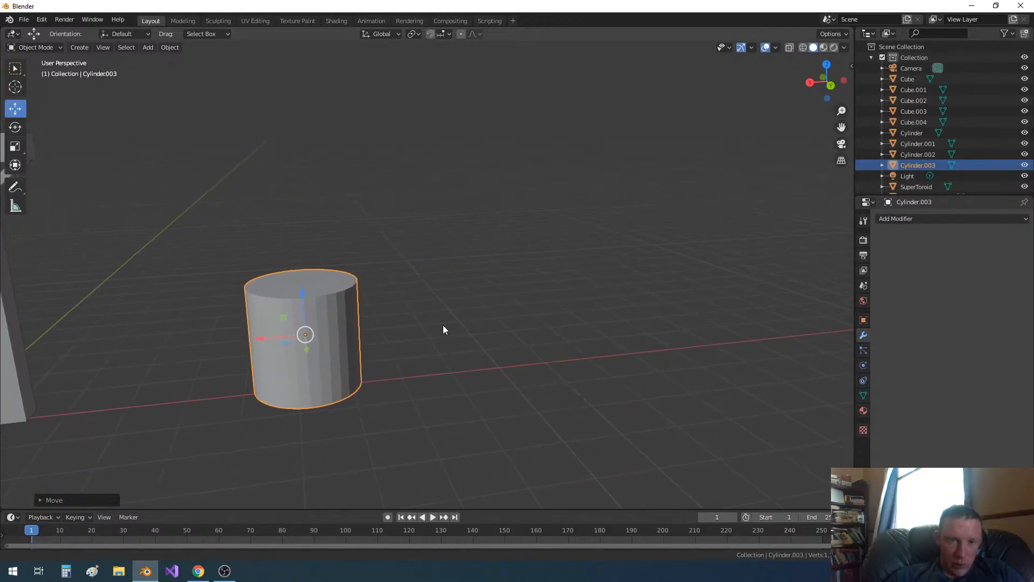
Scale the new cylinder down uniformly to about 0.52 and lower it along Z toward the ground.
key("s")
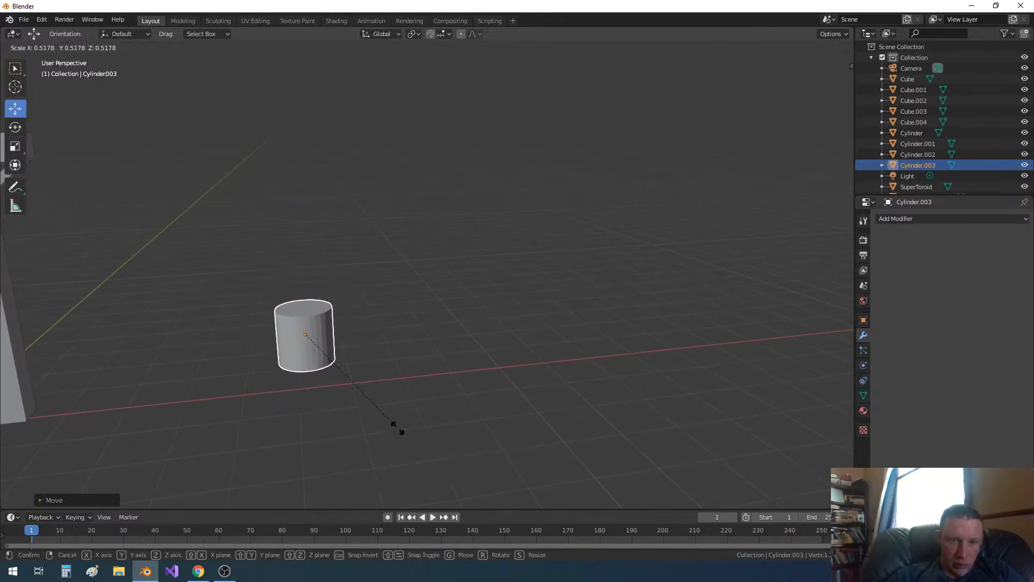
left_click(397, 427)
left_click_drag(300, 291, 333, 327)
Delete the top face of the small cylinder in Edit Mode to open it up as a bucket.
key("Tab")
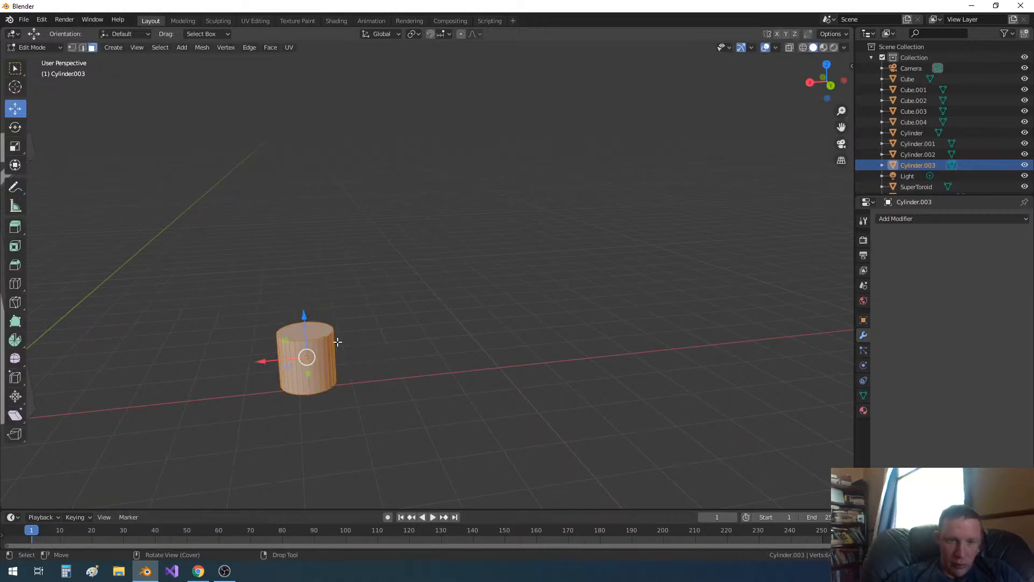
left_click(320, 331)
key("x")
left_click(319, 331)
key("Tab")
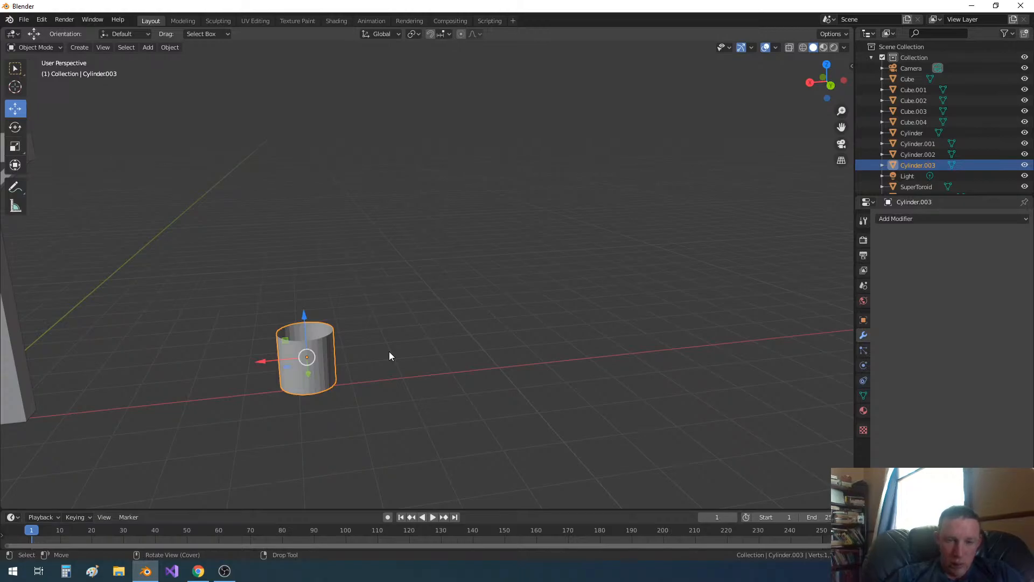
Add a Solidify modifier to the bucket and set its thickness to 0.08 m.
scroll(333, 368, "up", 5)
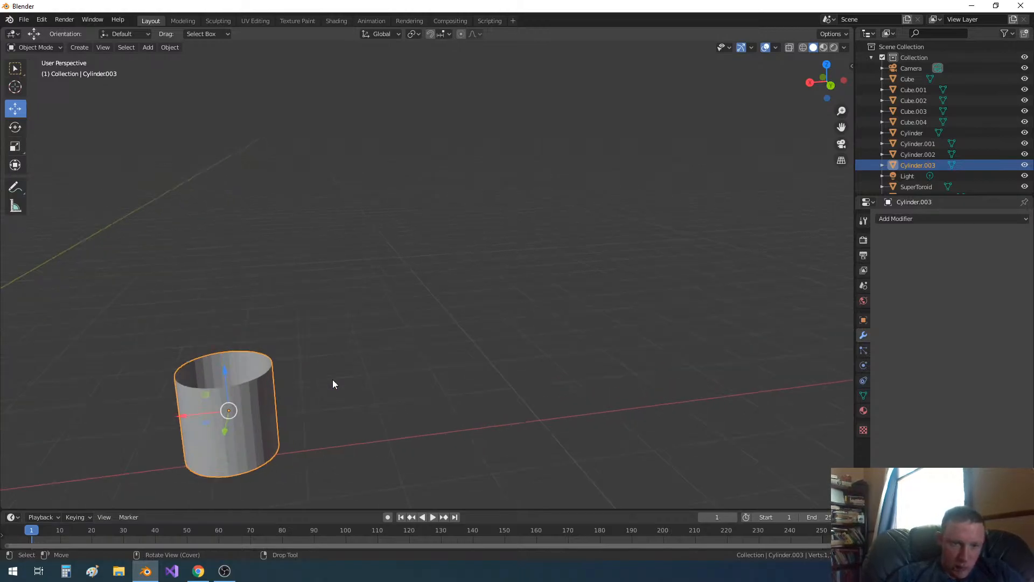
middle_click_drag(332, 384, 437, 244, "shift")
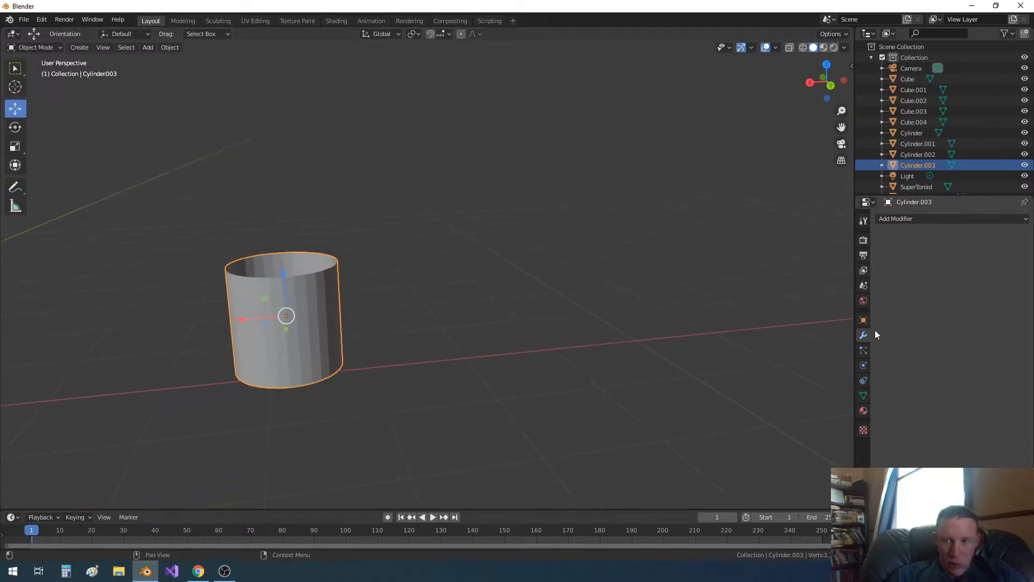
left_click(938, 222)
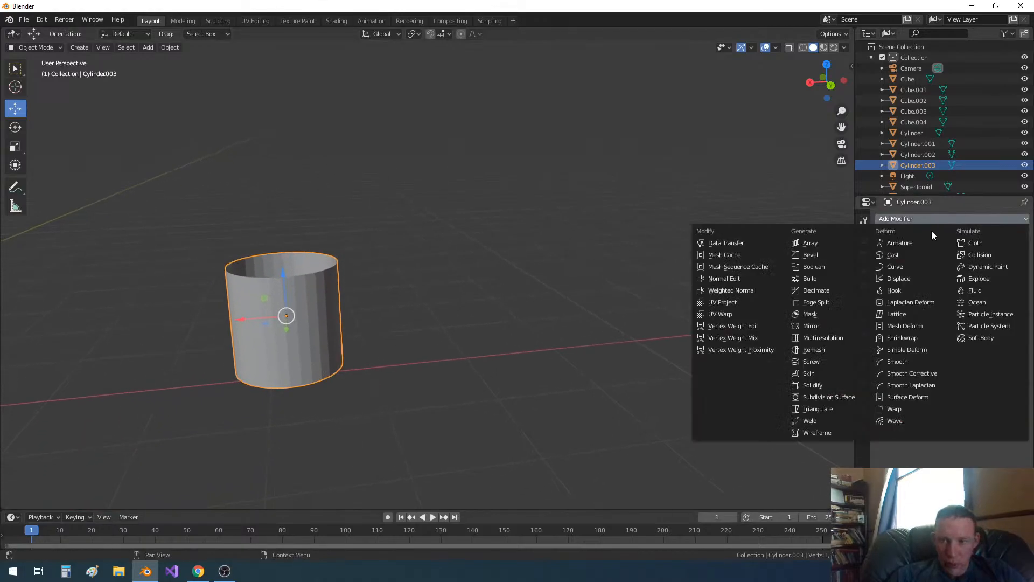
left_click(827, 387)
left_click(947, 278)
left_click(946, 278)
left_click(946, 278)
left_click(946, 278)
left_click(946, 278)
left_click(946, 278)
left_click(946, 278)
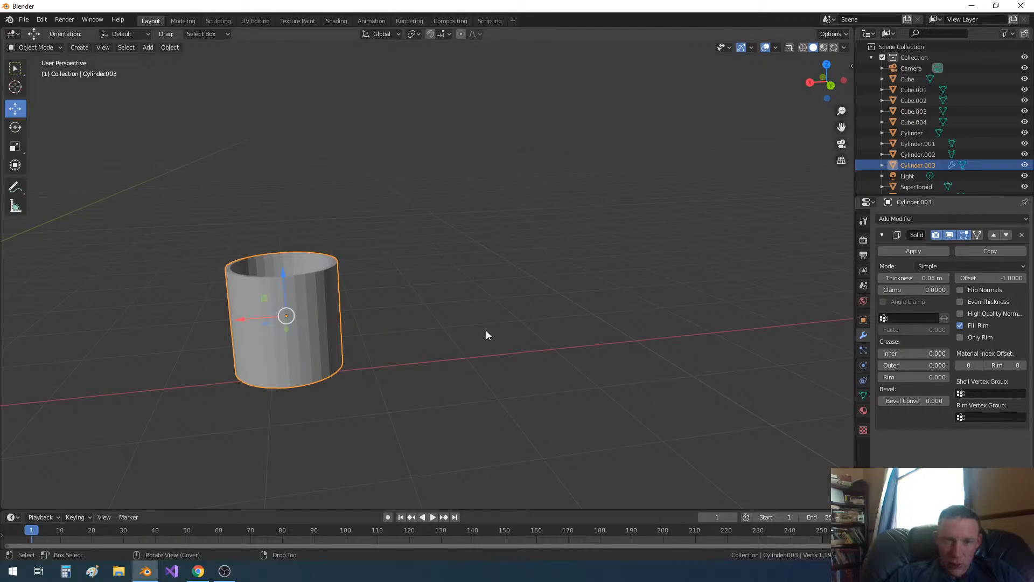
Apply the Solidify modifier to the bucket in Object Mode.
middle_click_drag(486, 331, 468, 367)
key("Tab")
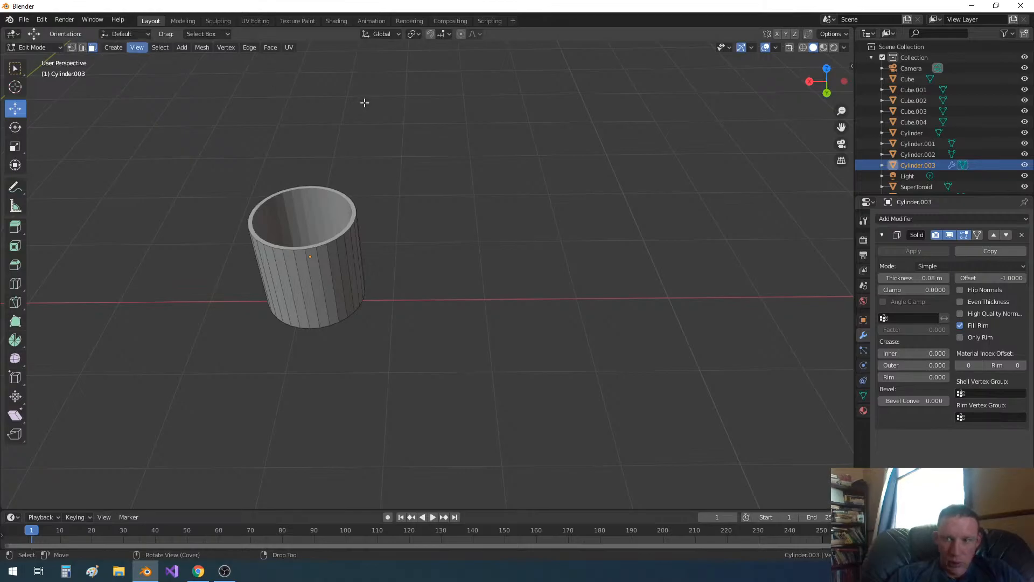
key("Tab")
left_click(887, 251)
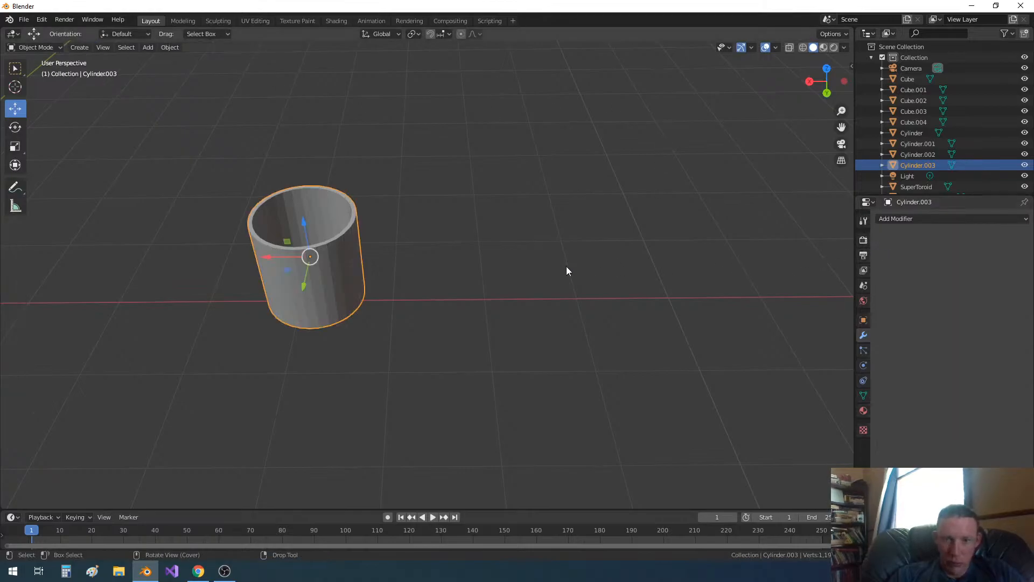
Raise the rim face on one side of the bucket along Z in face select mode to form a handle lug.
key("Tab")
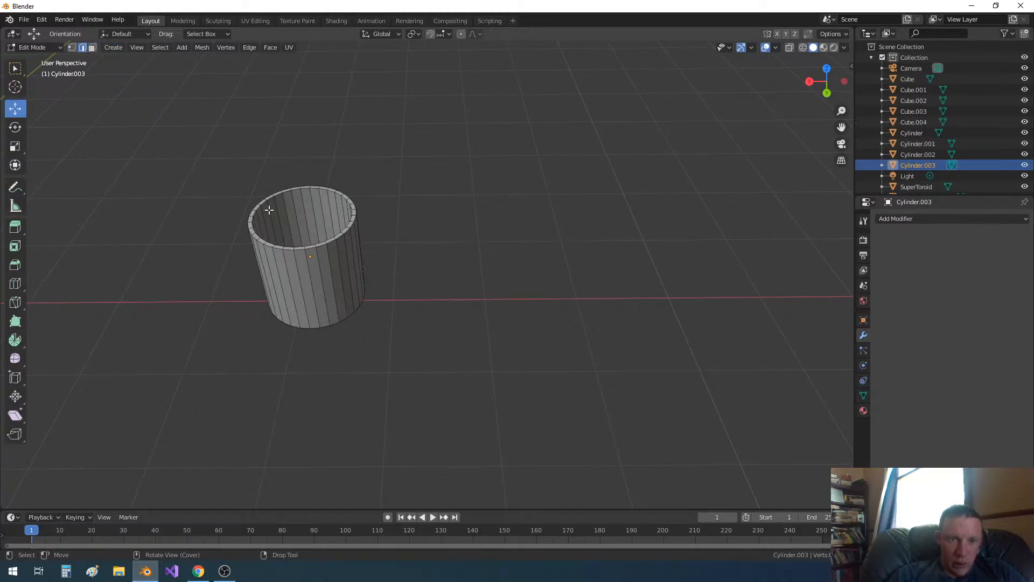
middle_click_drag(267, 209, 272, 219)
left_click(92, 48)
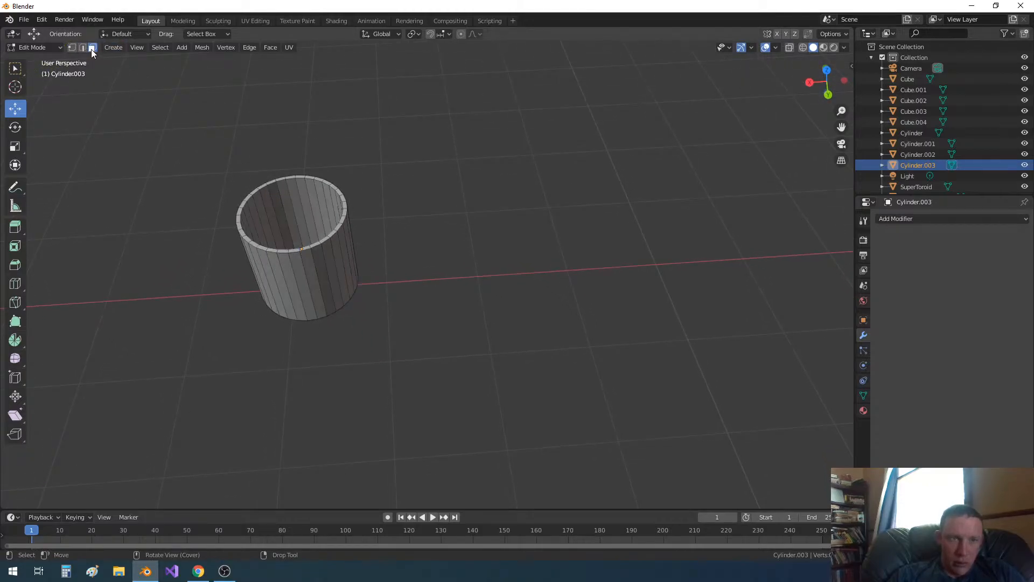
left_click(255, 192)
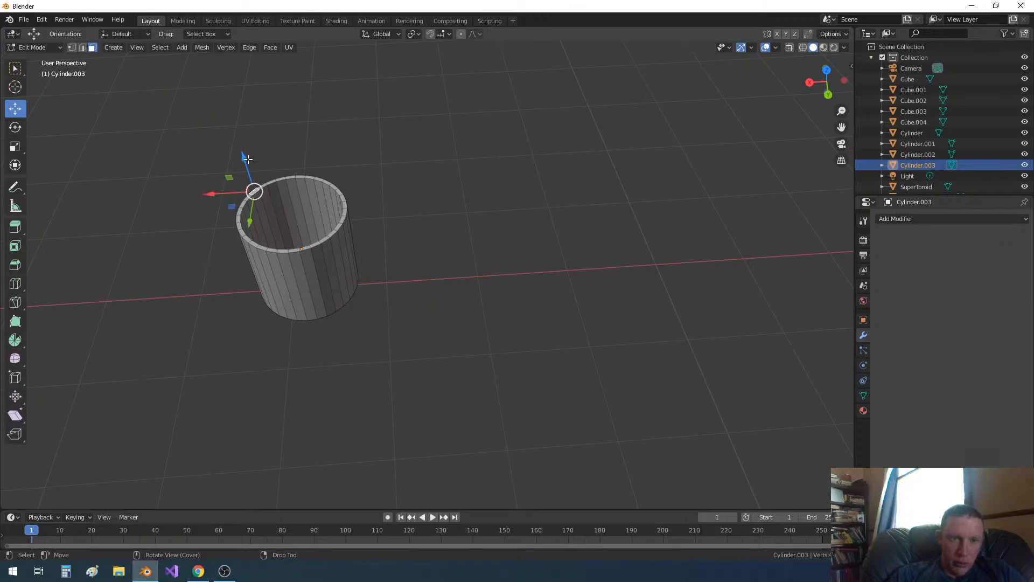
left_click_drag(244, 157, 242, 167)
left_click(248, 195)
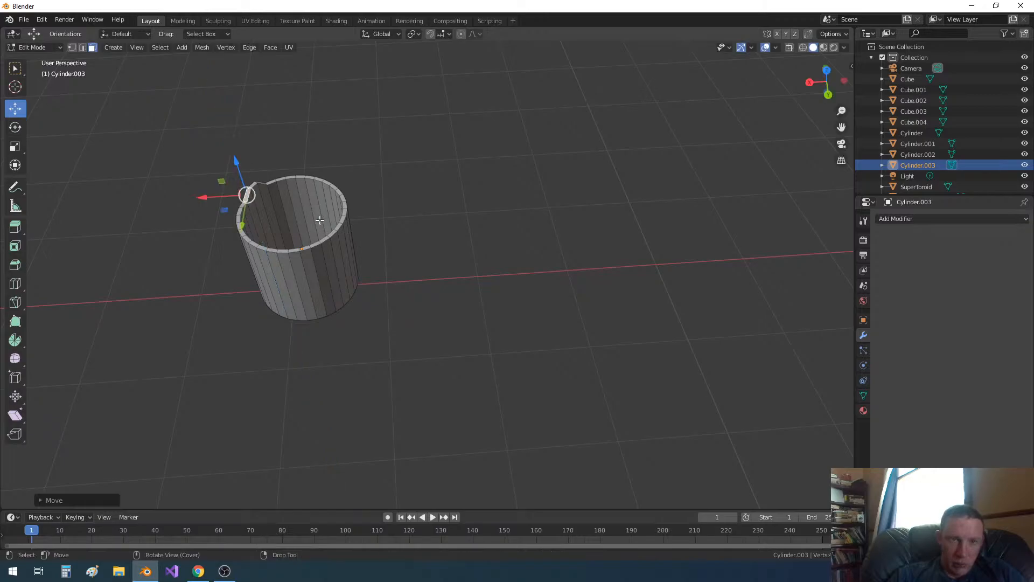
Raise the matching rim face on the opposite side of the bucket along Z to form a second lug.
middle_click_drag(304, 215, 238, 199)
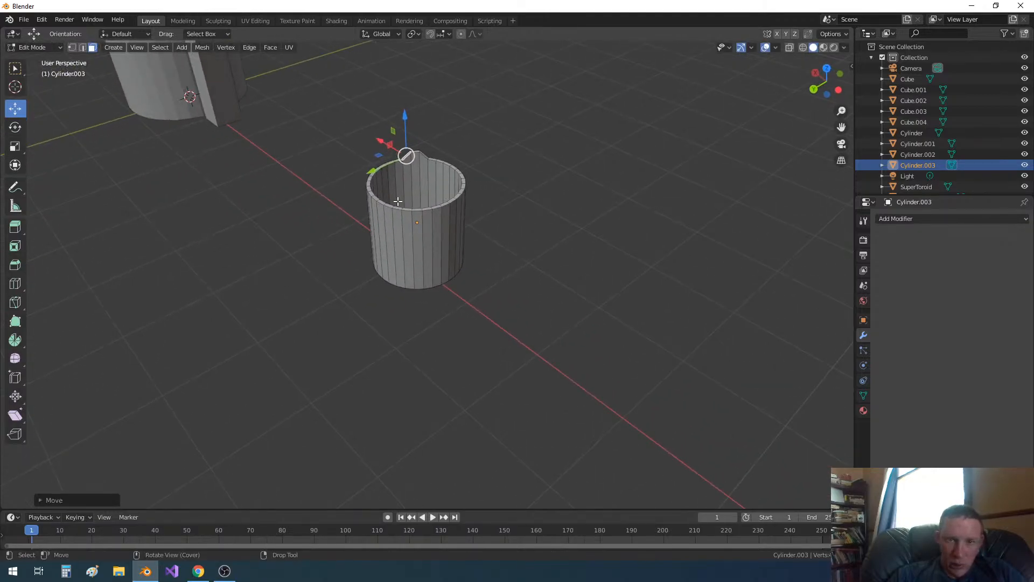
left_click(425, 208)
left_click_drag(426, 174, 421, 160)
left_click(518, 210)
middle_click_drag(508, 213, 628, 175)
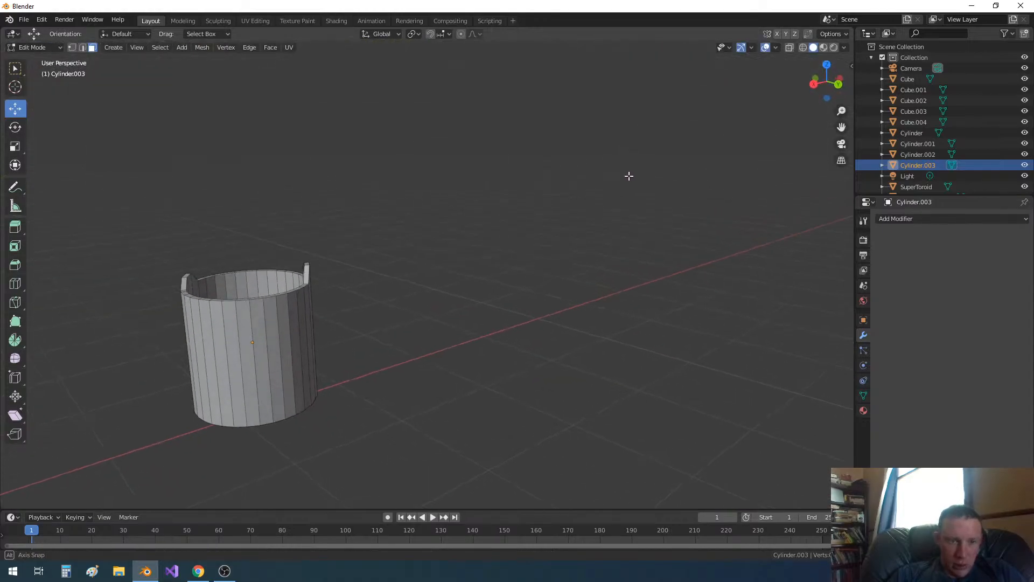
middle_click_drag(355, 251, 408, 243)
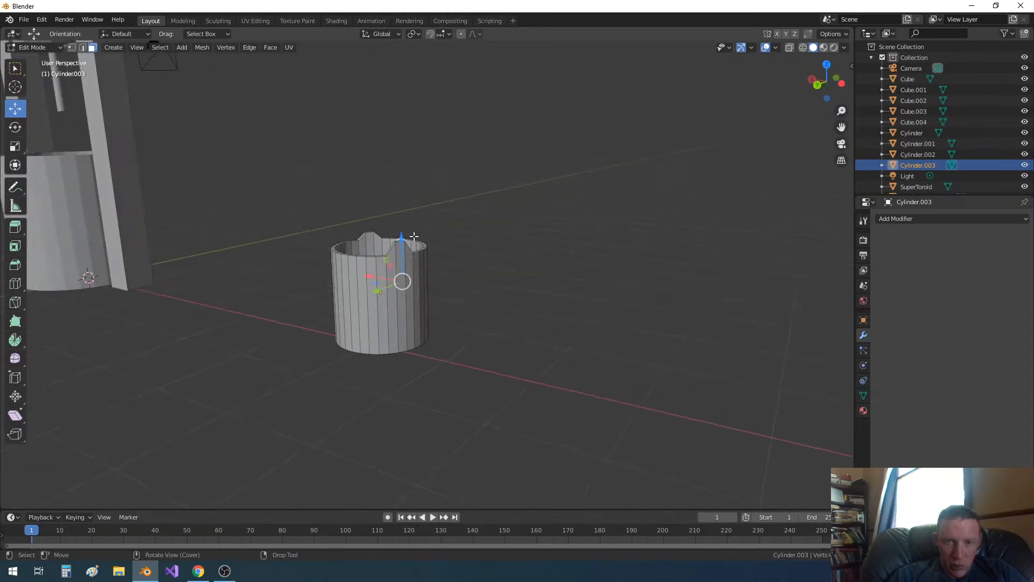
left_click_drag(402, 235, 405, 241)
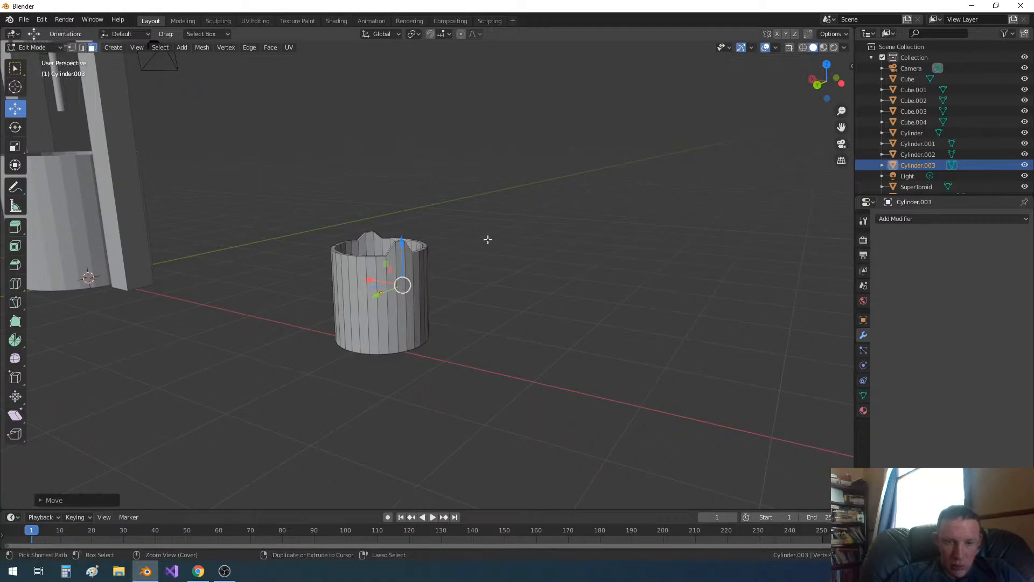
key("ctrl+z")
Adjust the height of the bucket's lugs by moving their top faces slightly along Z, and clear the selection.
scroll(455, 248, "up", 5)
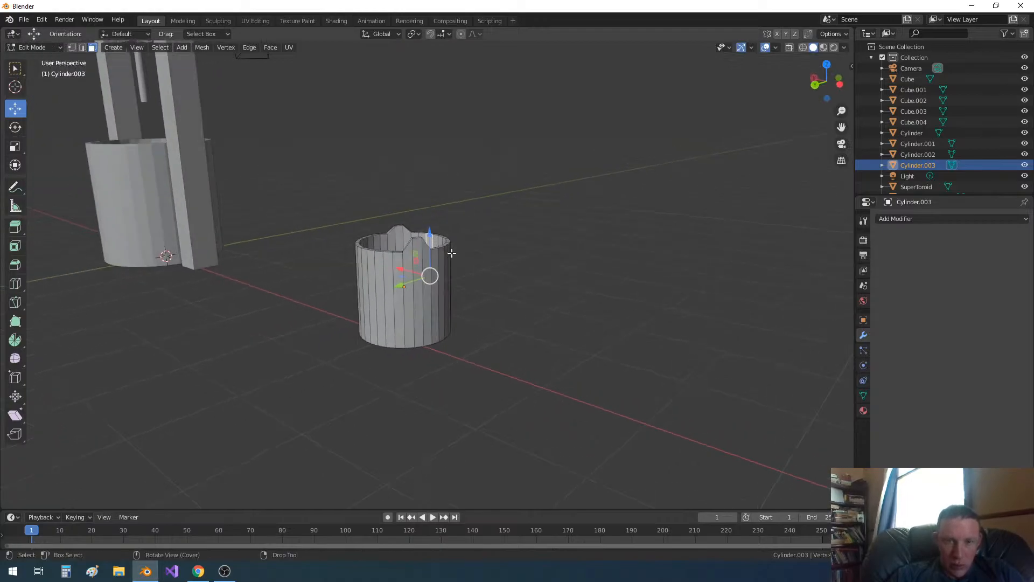
middle_click_drag(443, 252, 364, 318)
left_click(353, 295)
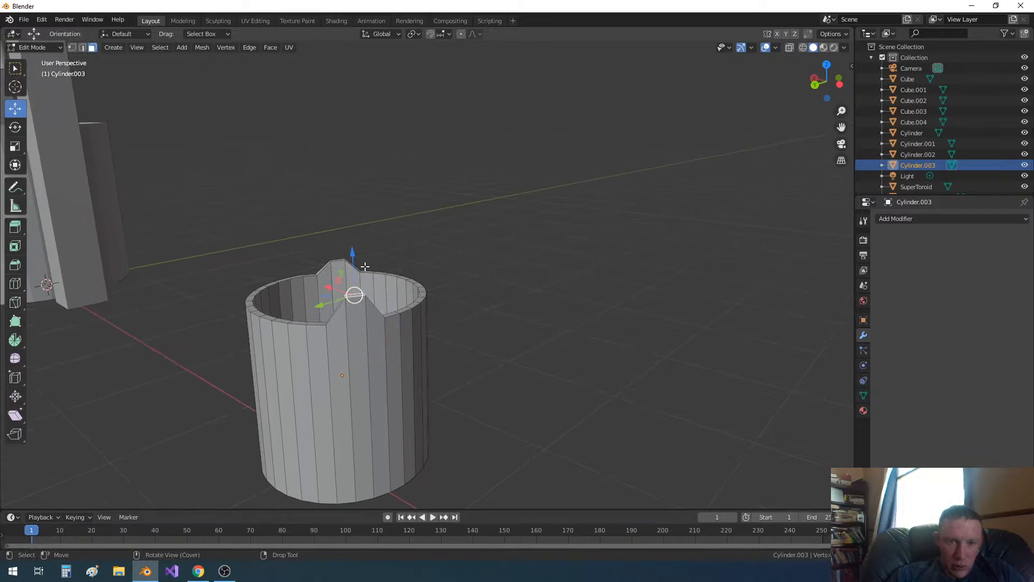
left_click_drag(357, 254, 357, 260)
scroll(510, 247, "up", 5)
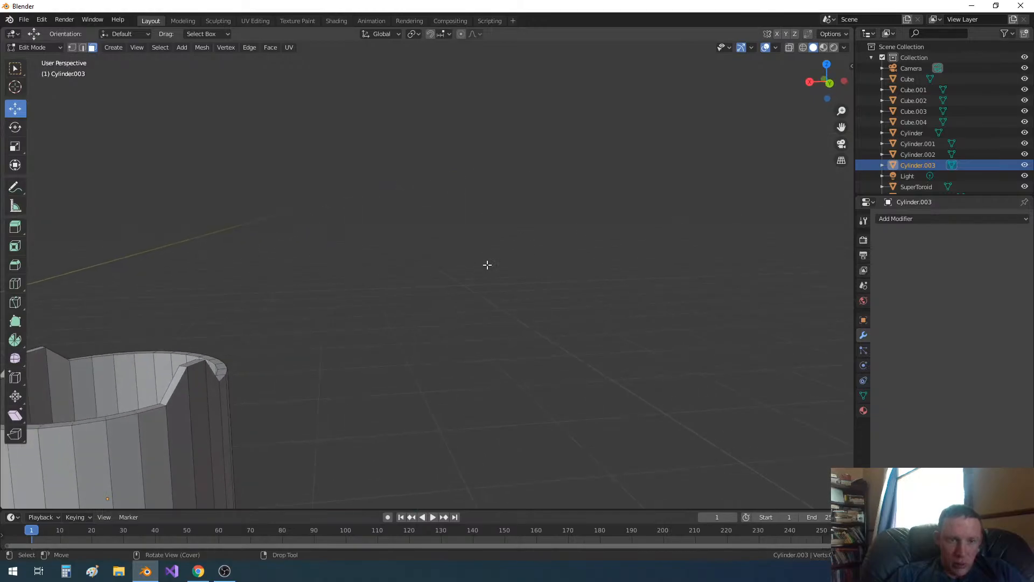
middle_click_drag(300, 320, 578, 351)
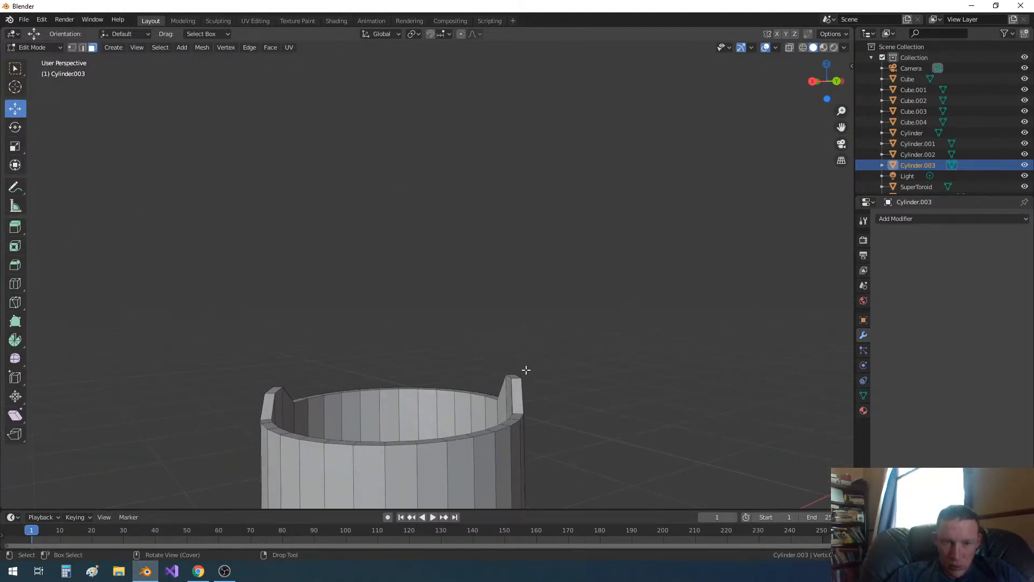
left_click(515, 376)
left_click_drag(514, 332, 515, 337)
left_click(558, 346)
Check the live stream page in the browser and the broadcast in OBS, and return to the well in Blender.
middle_click_drag(606, 354, 582, 455)
scroll(574, 357, "down", 5)
middle_click_drag(366, 400, 575, 430)
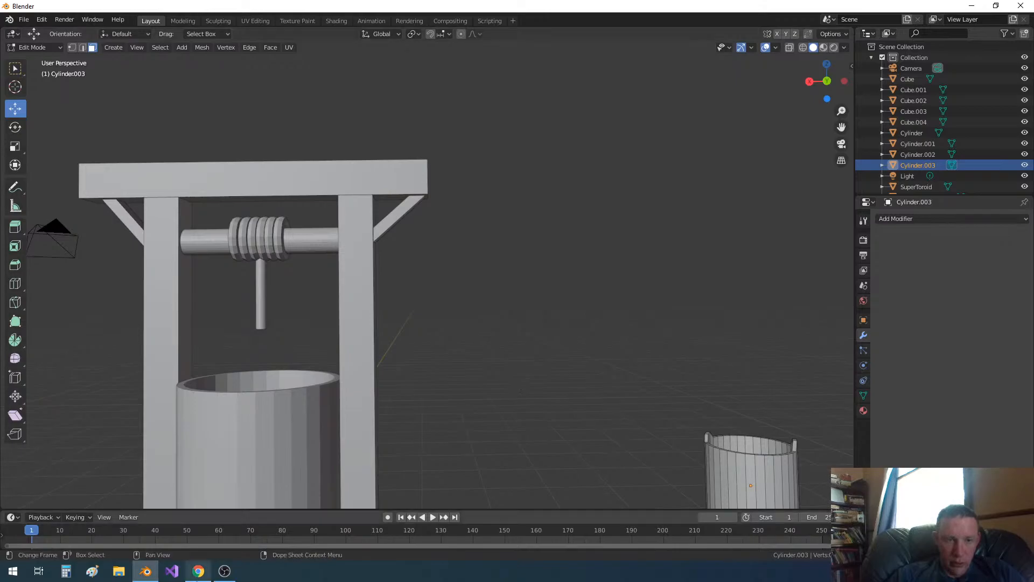
left_click(205, 575)
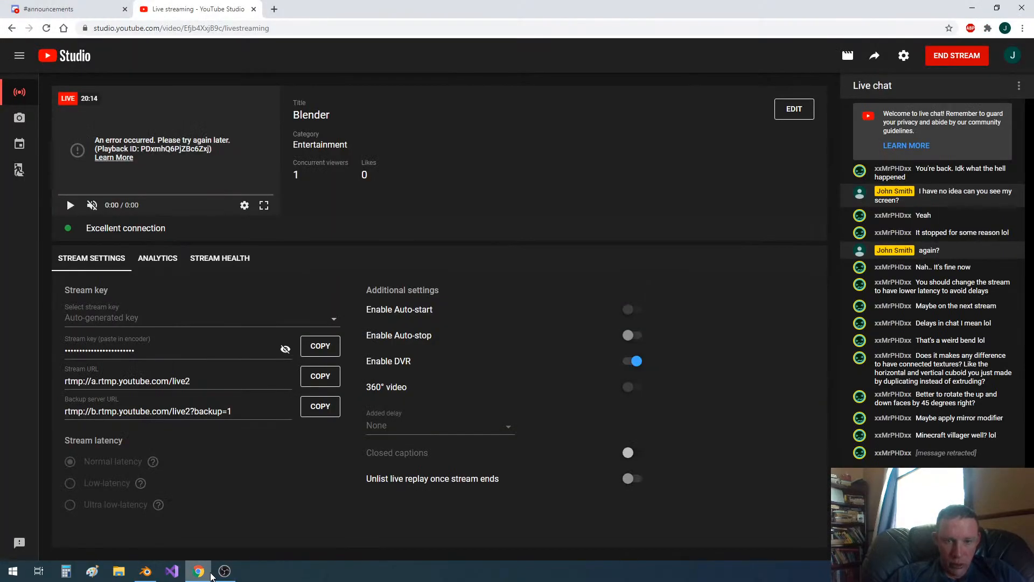
left_click(224, 575)
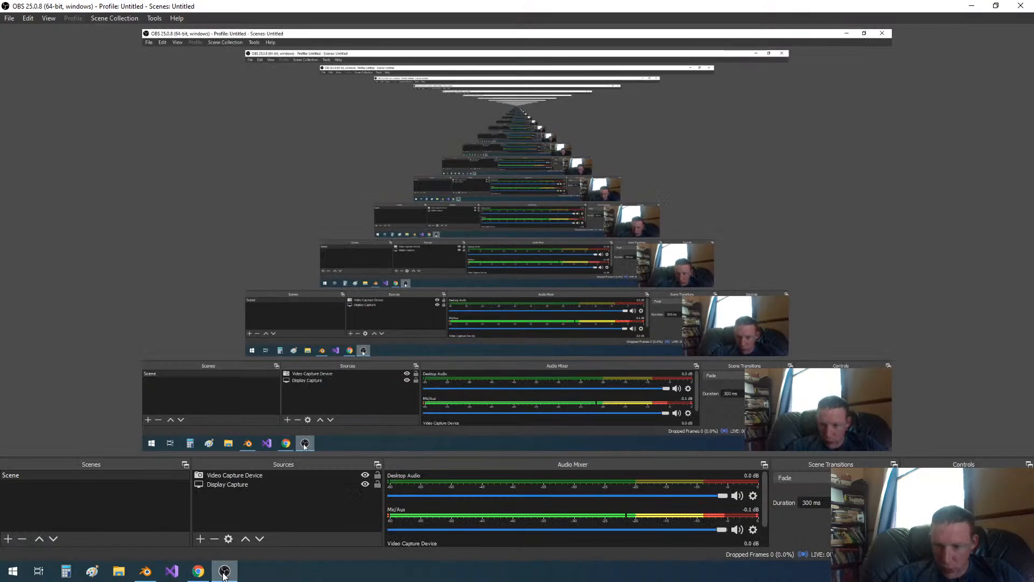
left_click(972, 6)
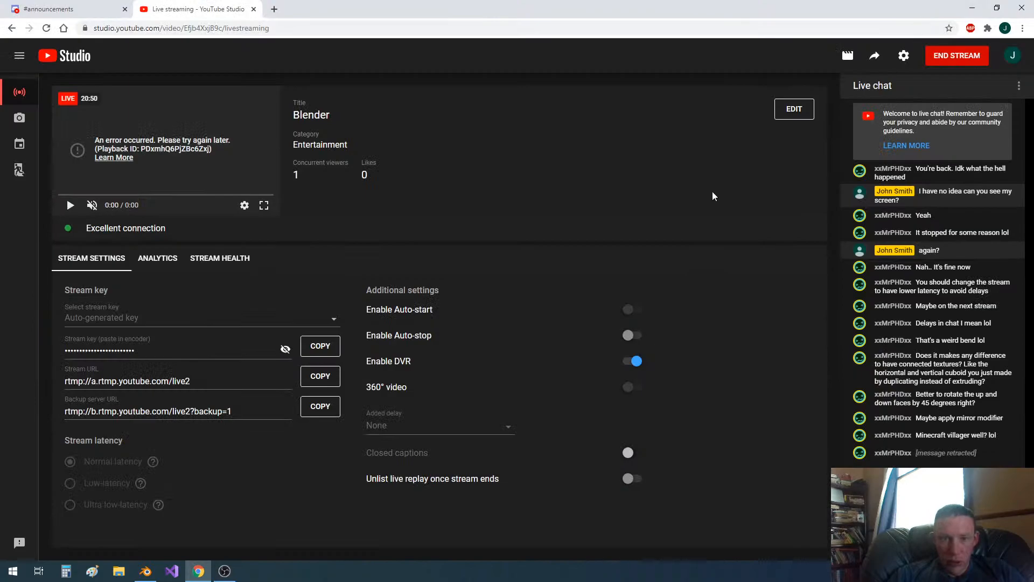
left_click(973, 7)
middle_click_drag(624, 263, 670, 256)
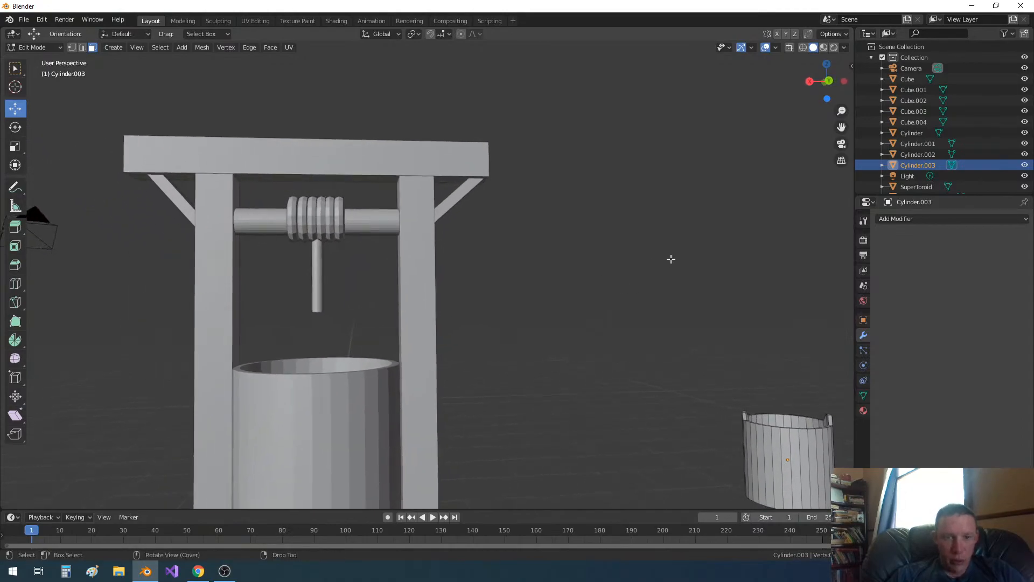